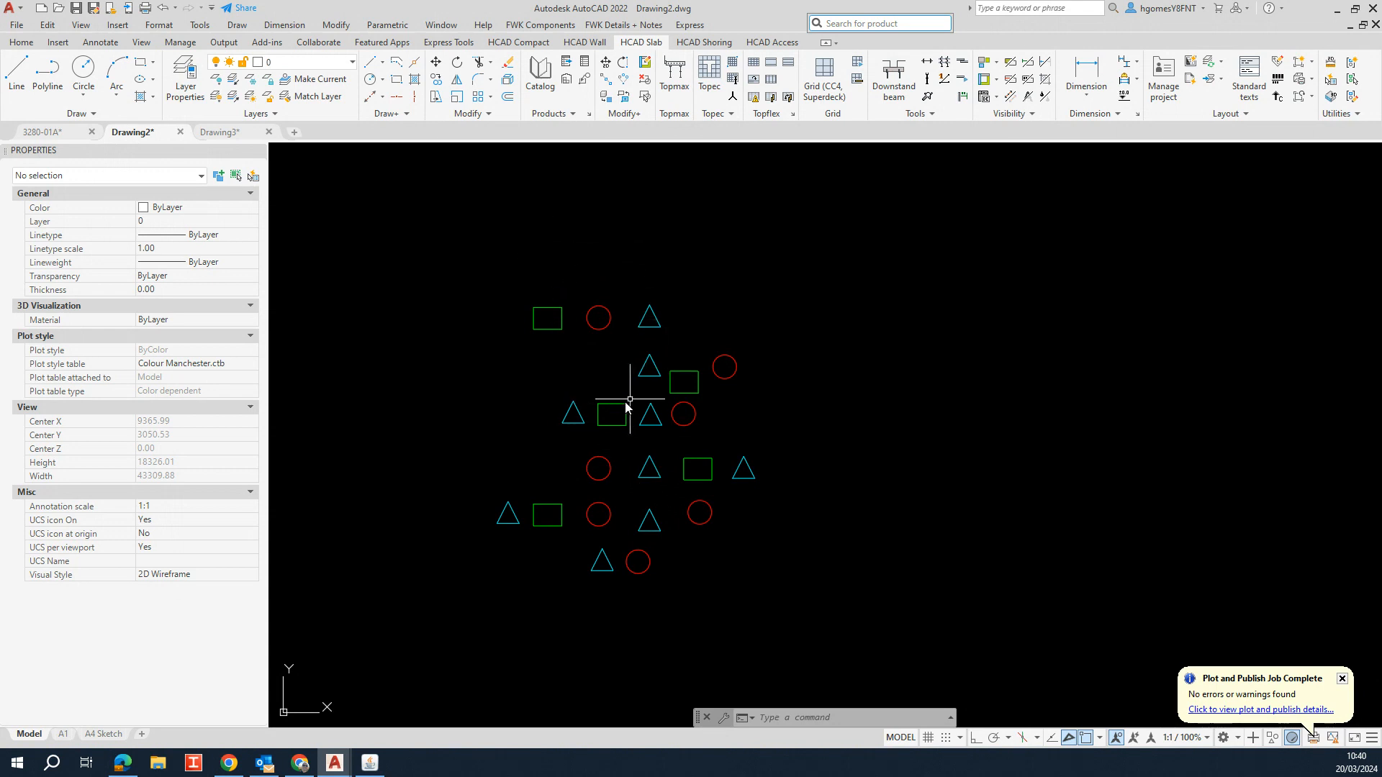
Select several red circles individually across the drawing and clear the selection
scroll(515, 417, "up", 2)
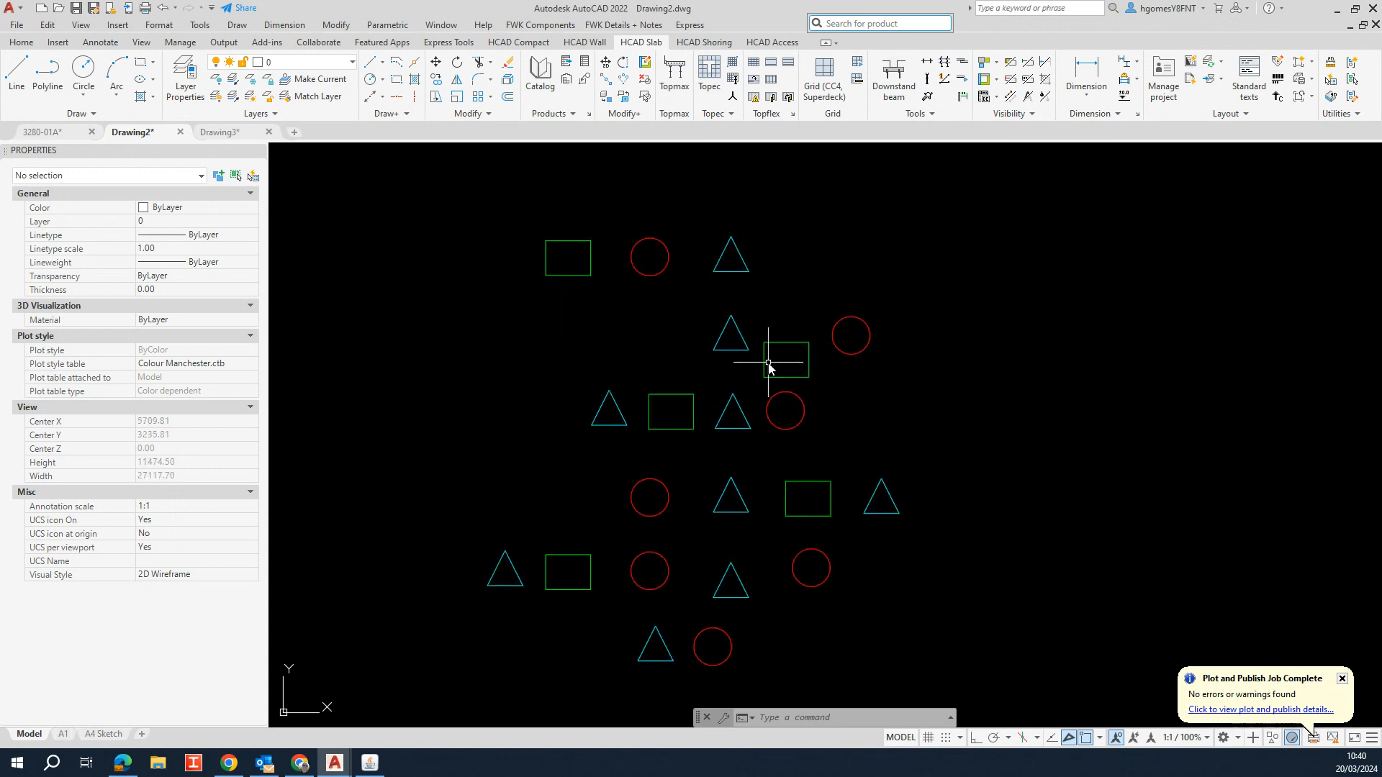
middle_click_drag(715, 521, 696, 509)
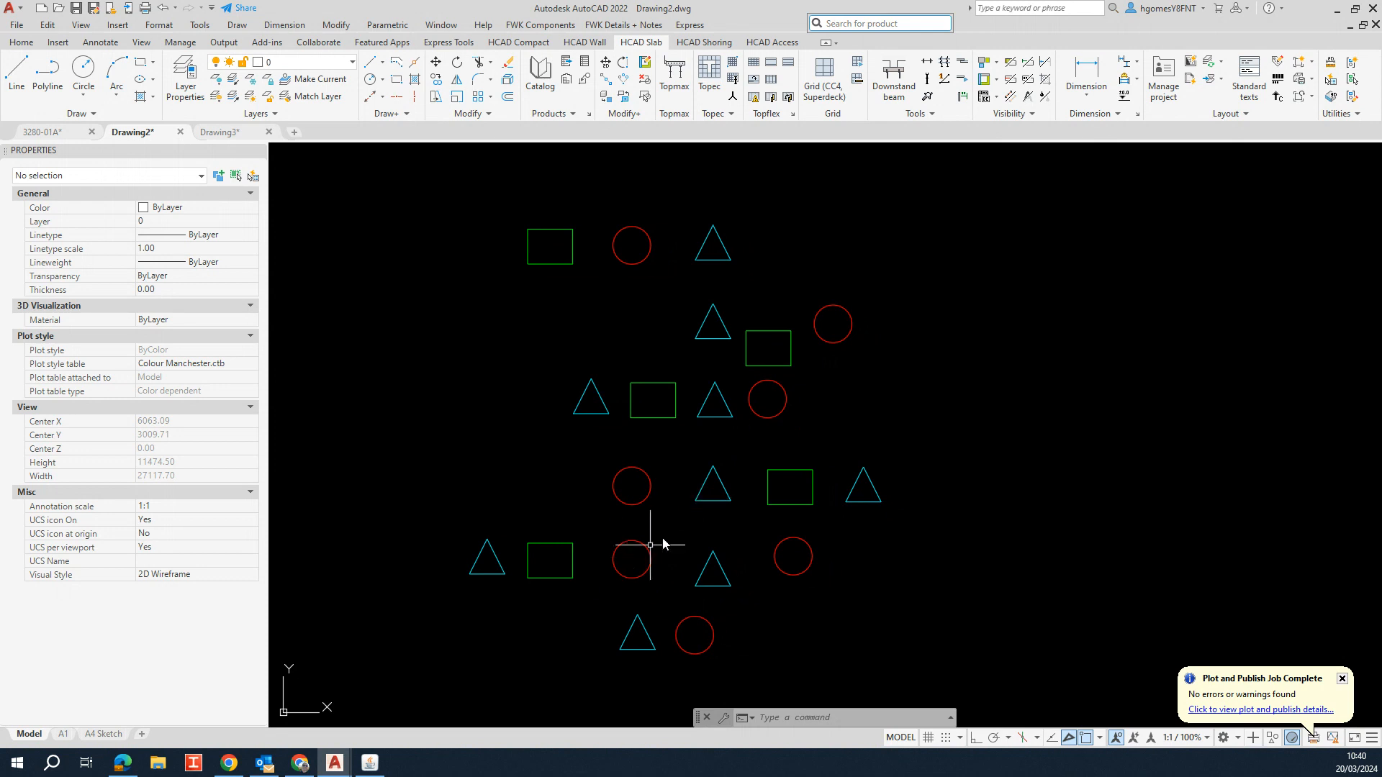
left_click(820, 315)
left_click(636, 260)
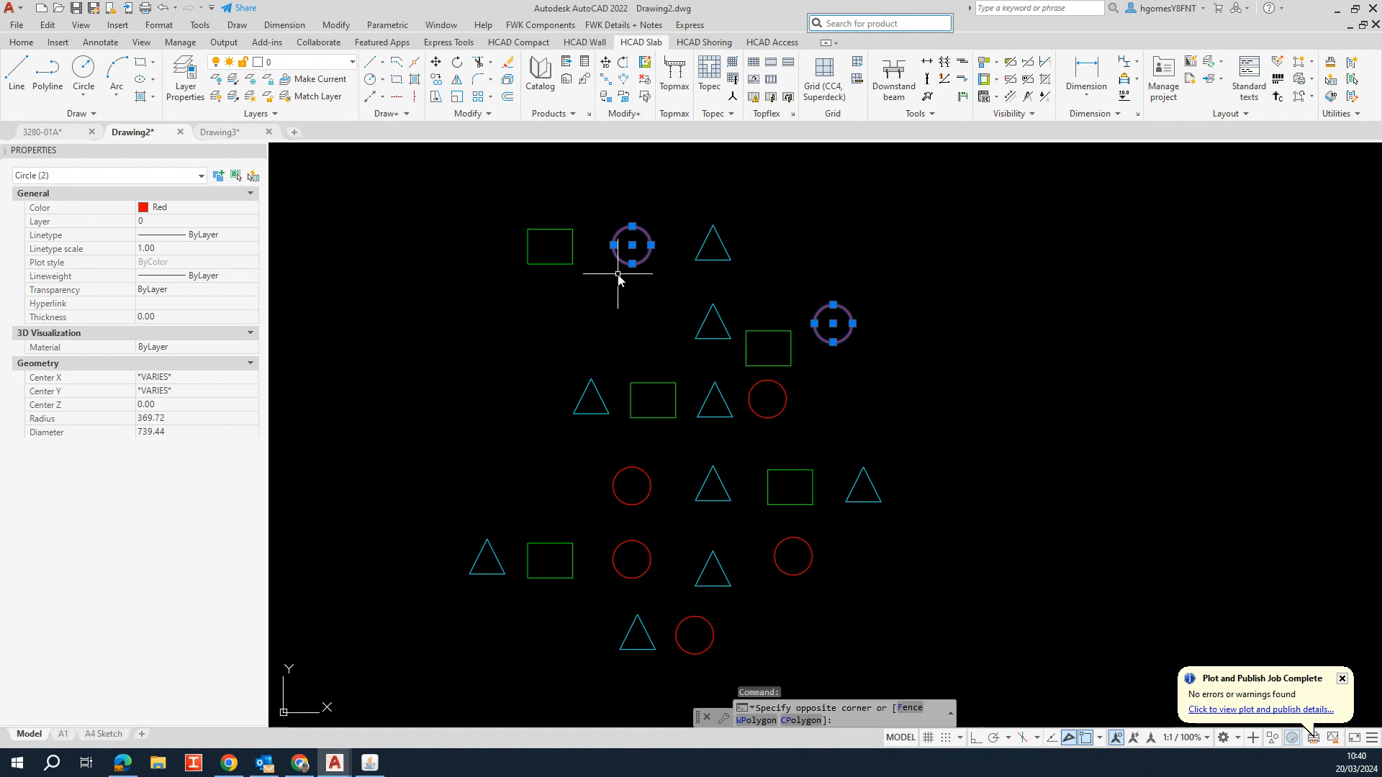
left_click(785, 392)
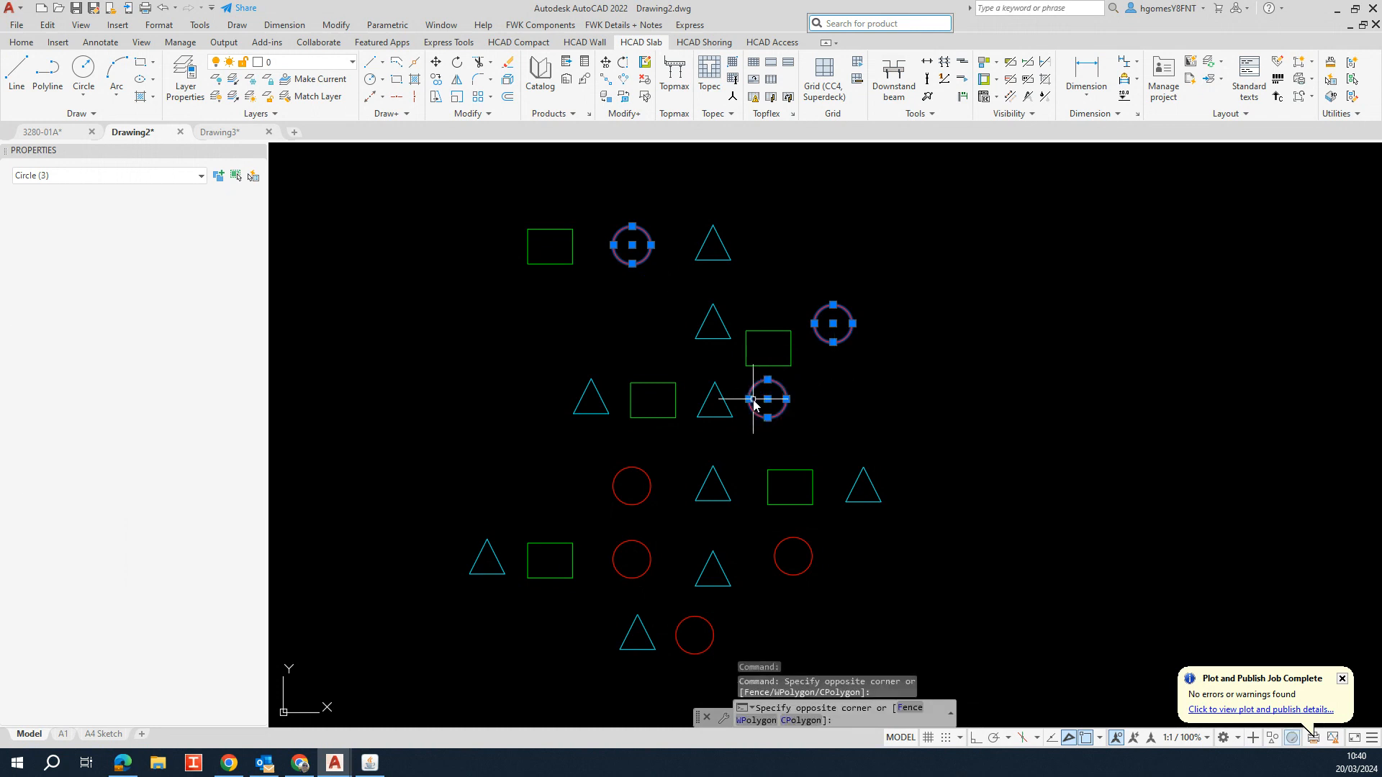
left_click(649, 478)
middle_click_drag(753, 584, 723, 518)
left_click(760, 509)
left_click(621, 498)
key("Escape")
scroll(623, 507, "down", 3)
scroll(744, 558, "down", 3)
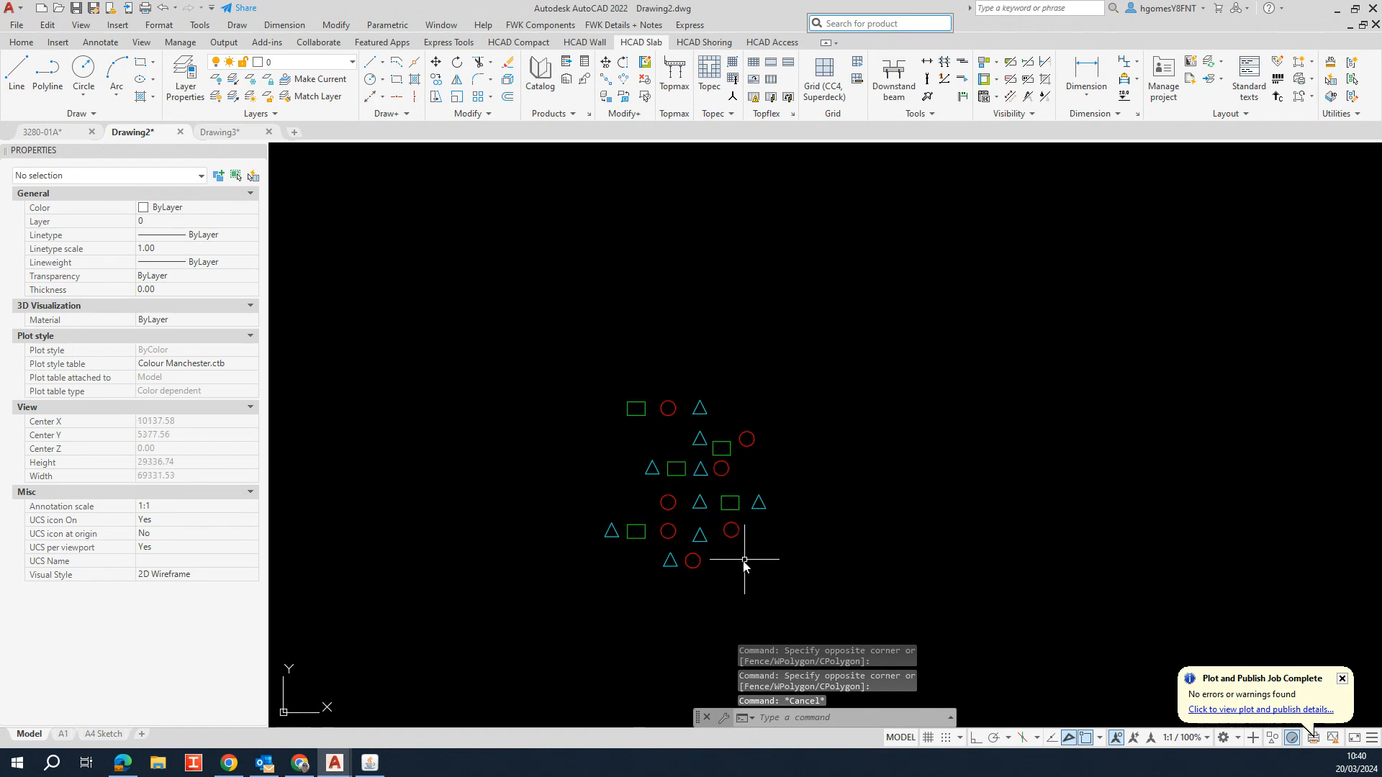
scroll(643, 448, "up", 2)
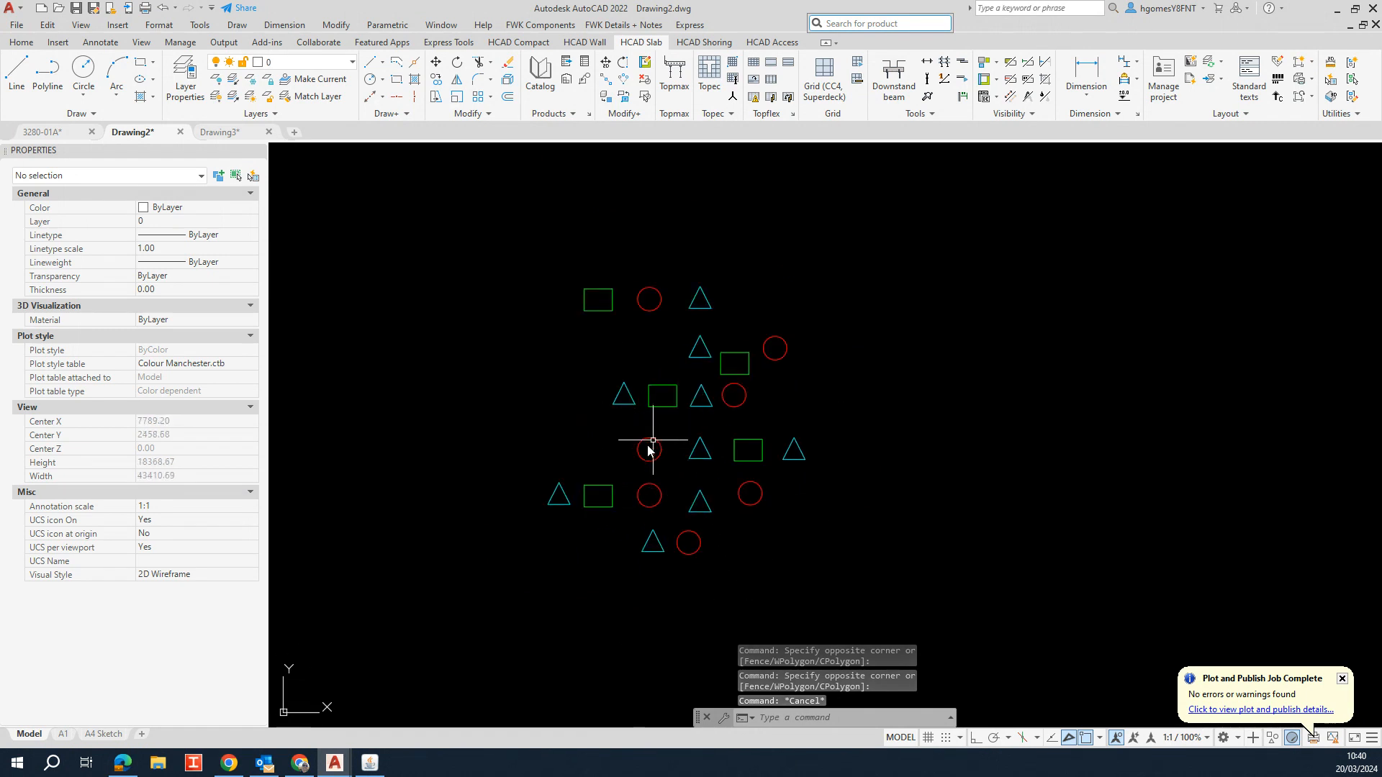
key("Escape")
middle_click_drag(638, 456, 602, 502)
scroll(655, 547, "up", 2)
middle_click_drag(560, 414, 578, 461)
scroll(597, 447, "down", 2)
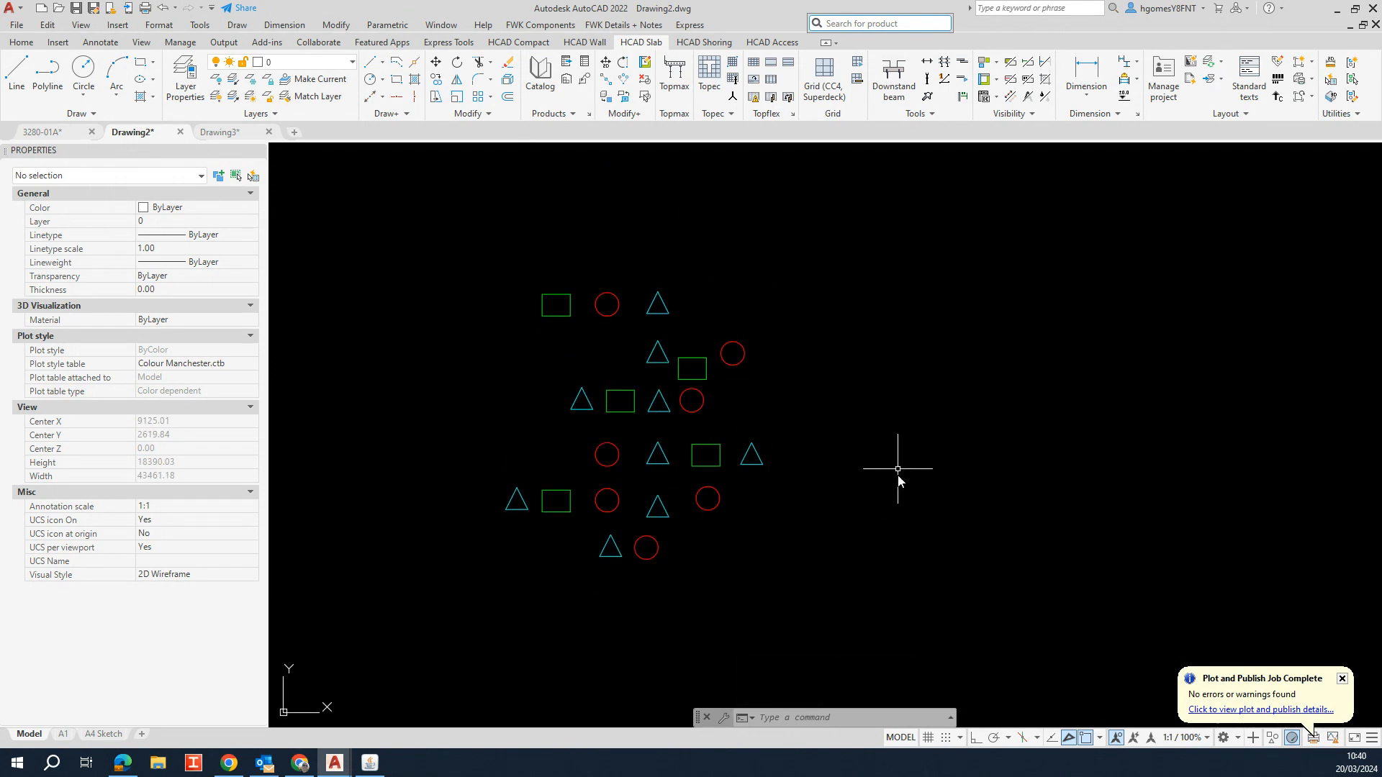
scroll(688, 495, "up", 2)
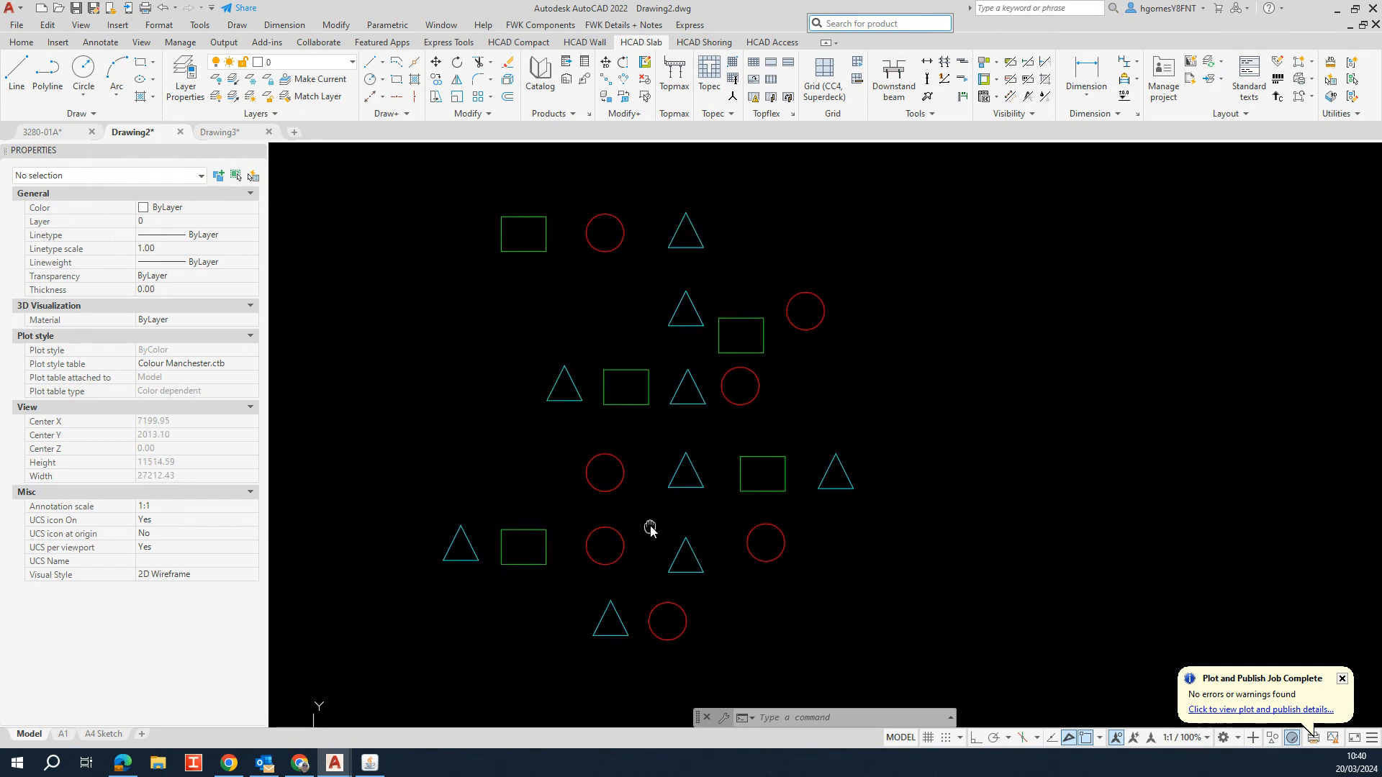
scroll(628, 446, "down", 2)
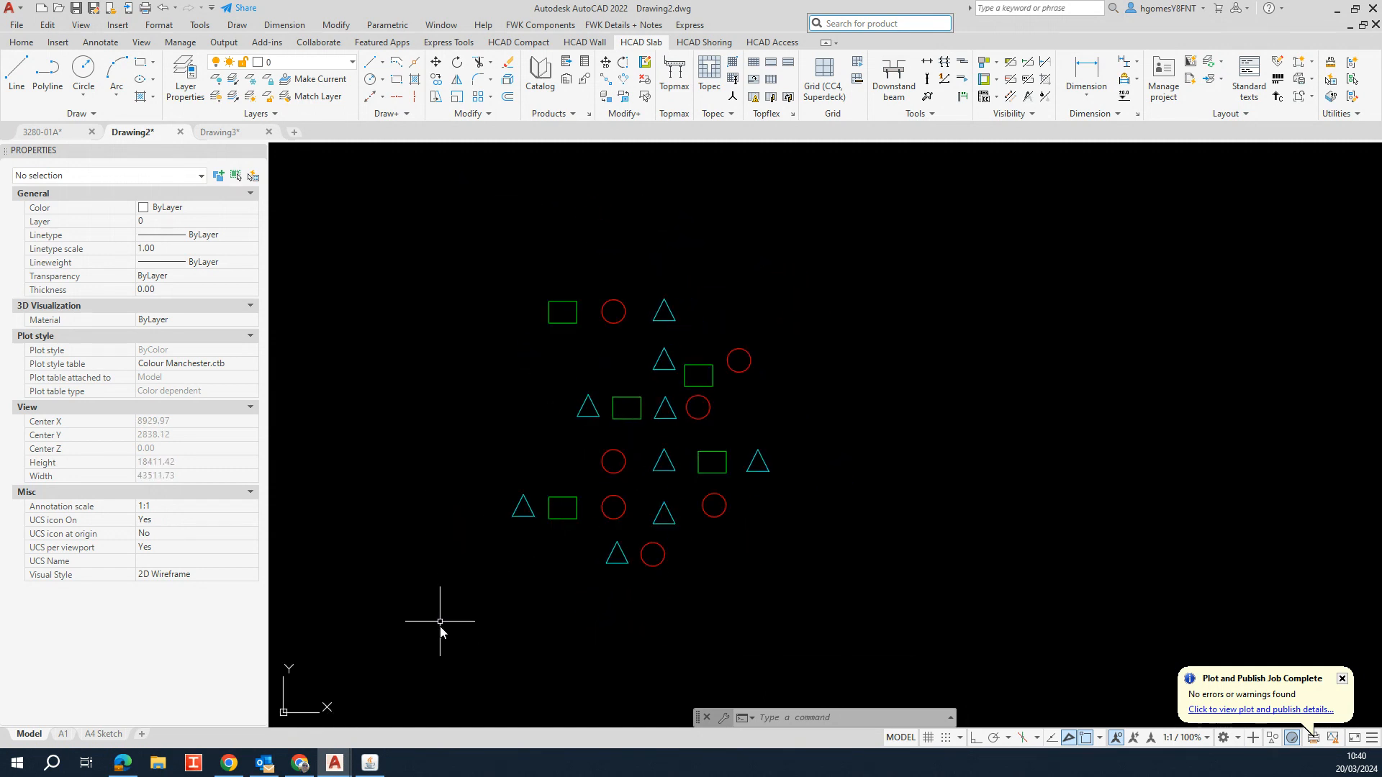
left_click(444, 650)
scroll(616, 486, "up", 2)
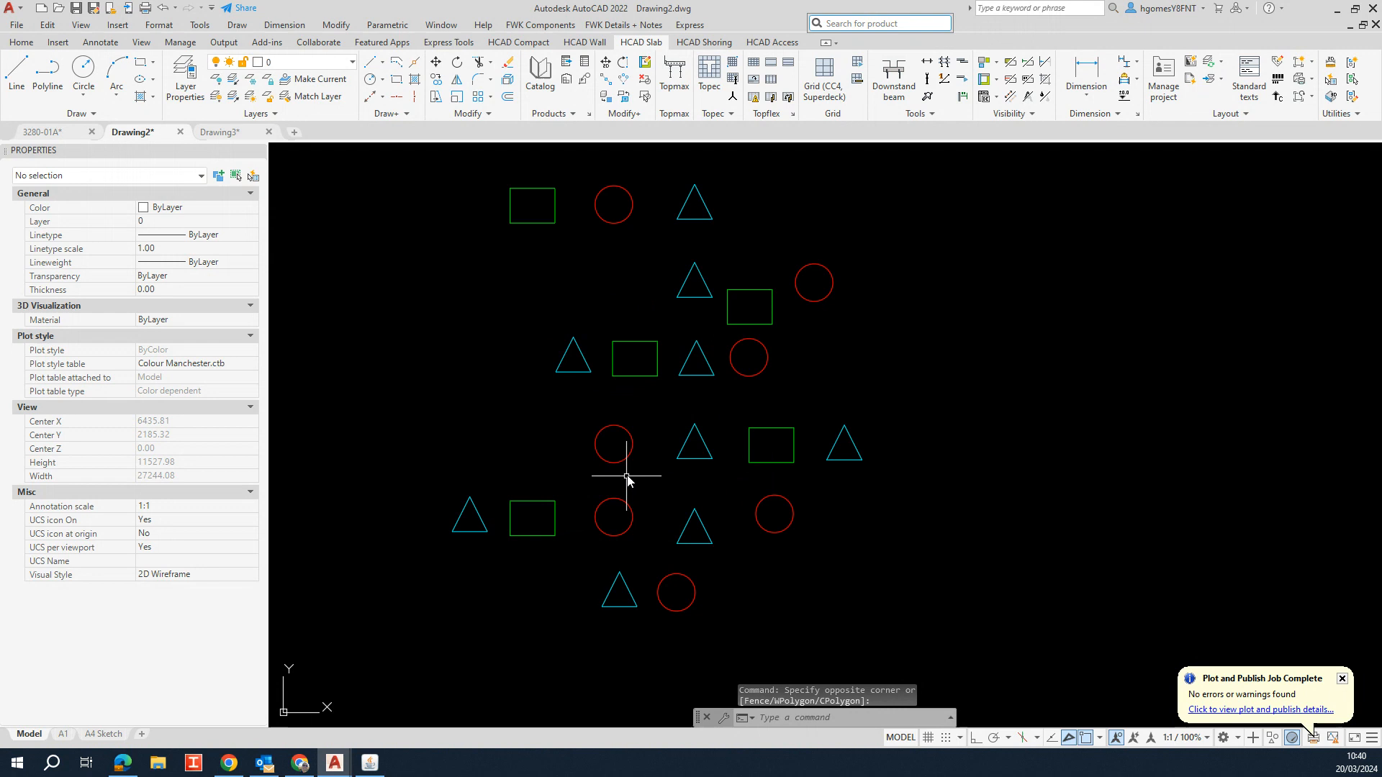
left_click(688, 444)
key("Escape")
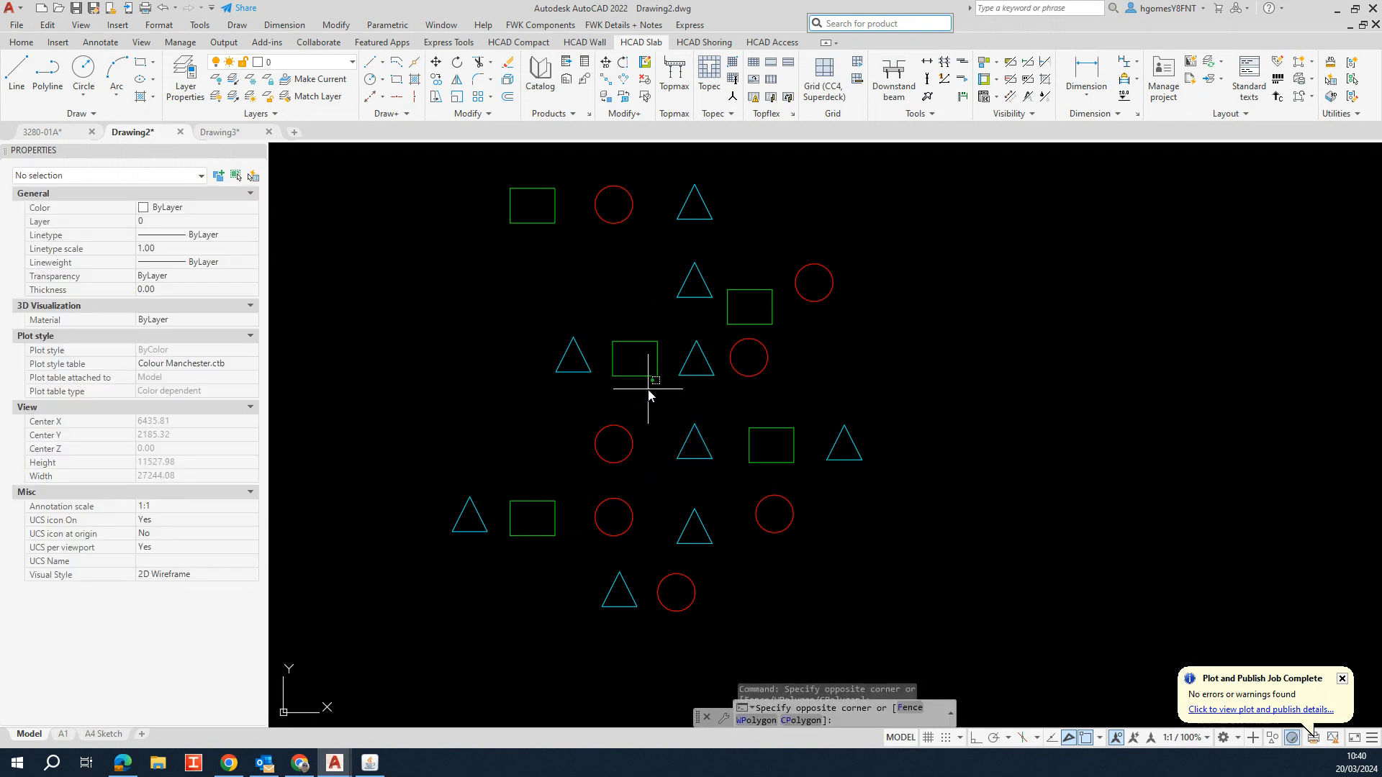
left_click(617, 342)
key("Escape")
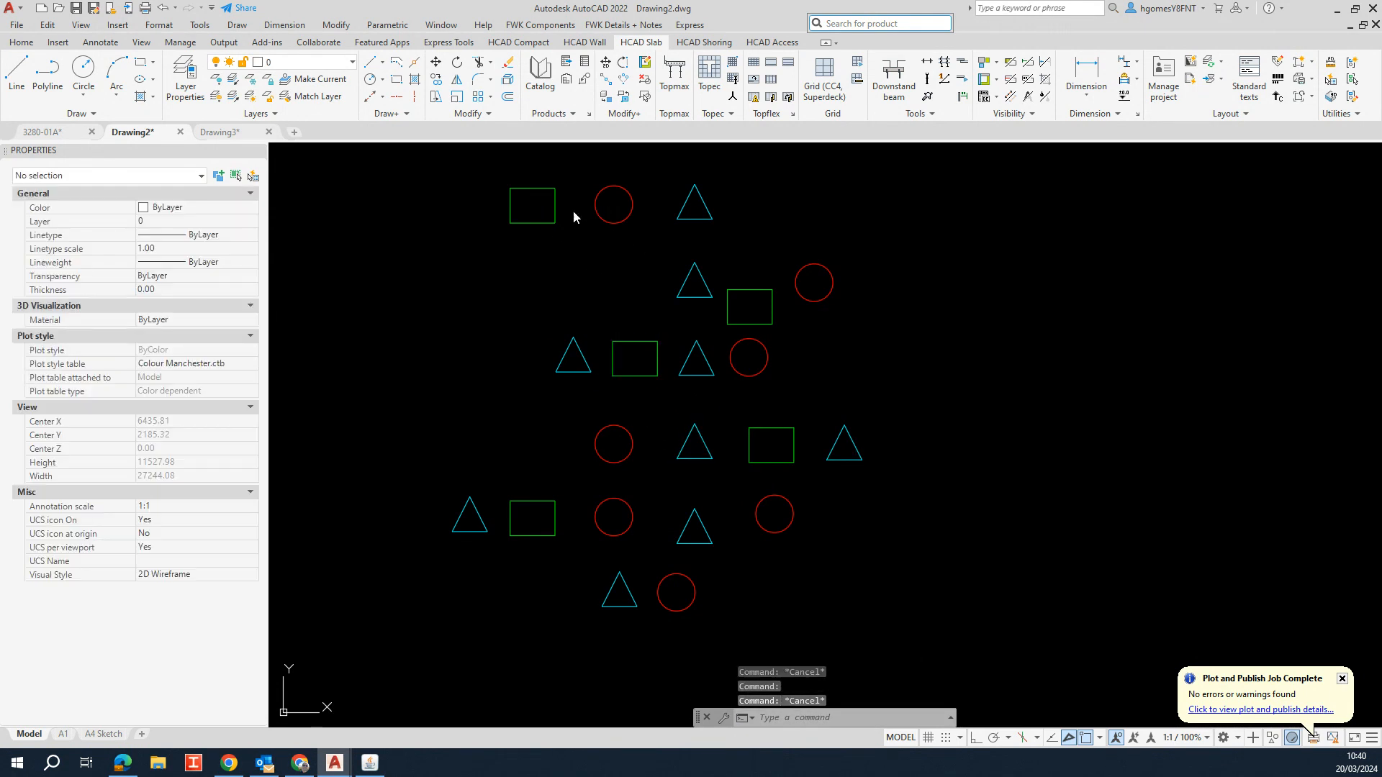
Inspect the properties of the top row's green rectangle, cyan triangle and red circle by selecting each individually
left_click(529, 207)
left_click(499, 222)
middle_click_drag(592, 335, 593, 373)
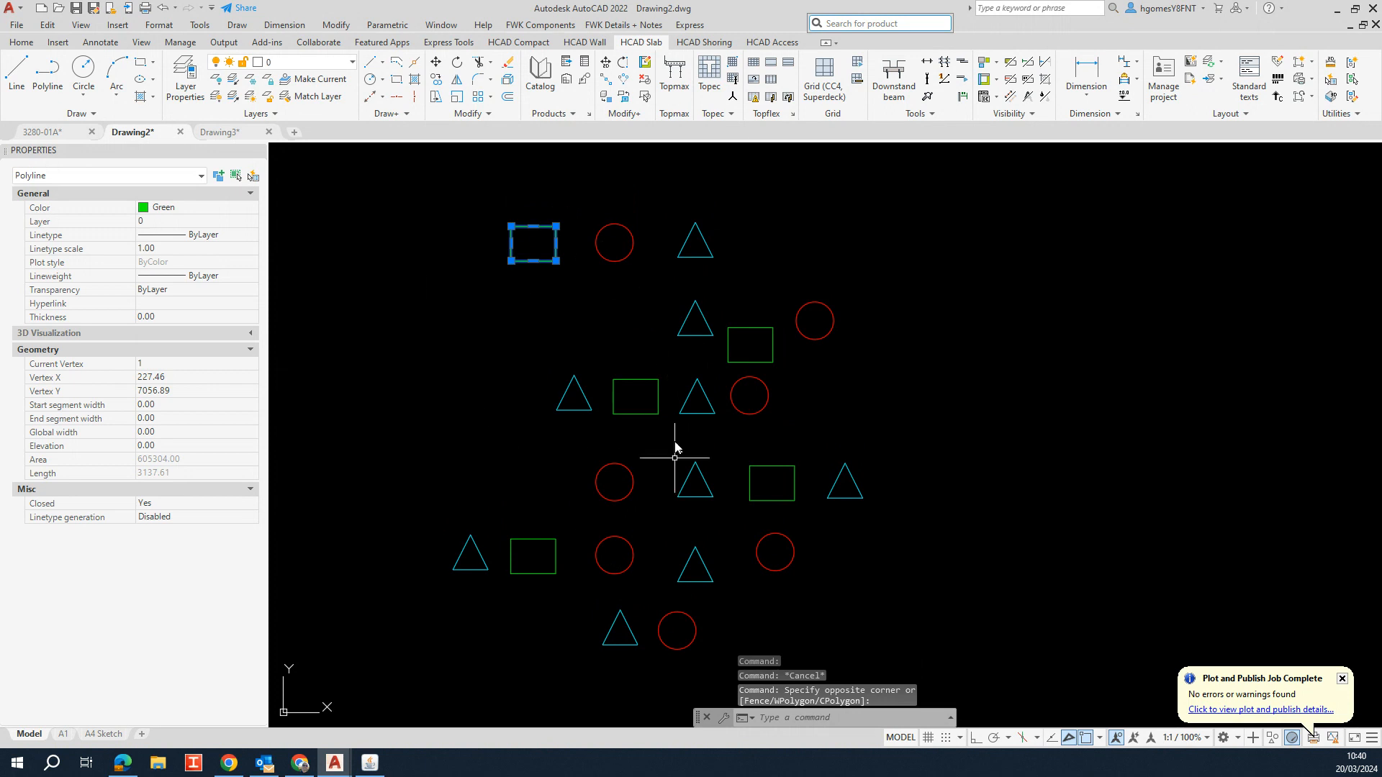
key("Escape")
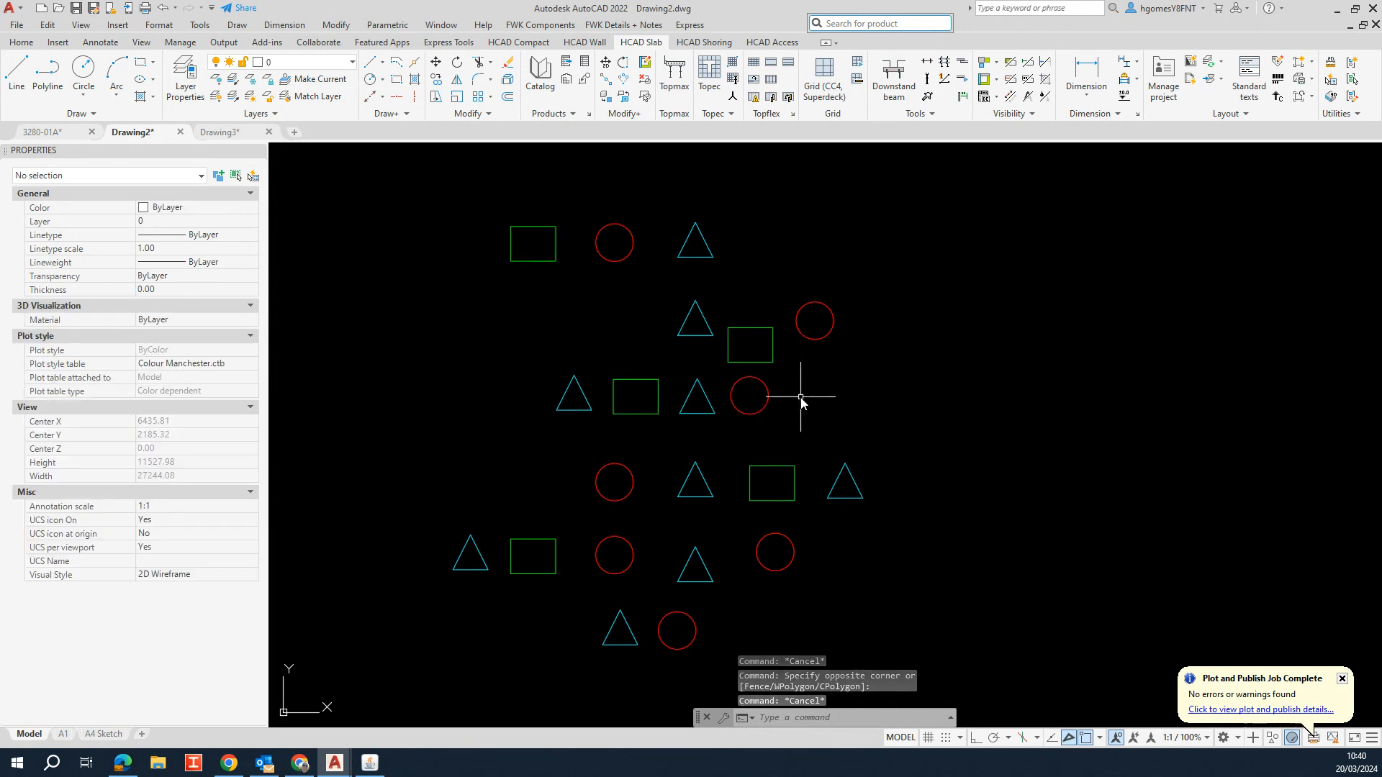
scroll(740, 473, "down", 2)
scroll(648, 318, "up", 2)
middle_click_drag(801, 454, 785, 442)
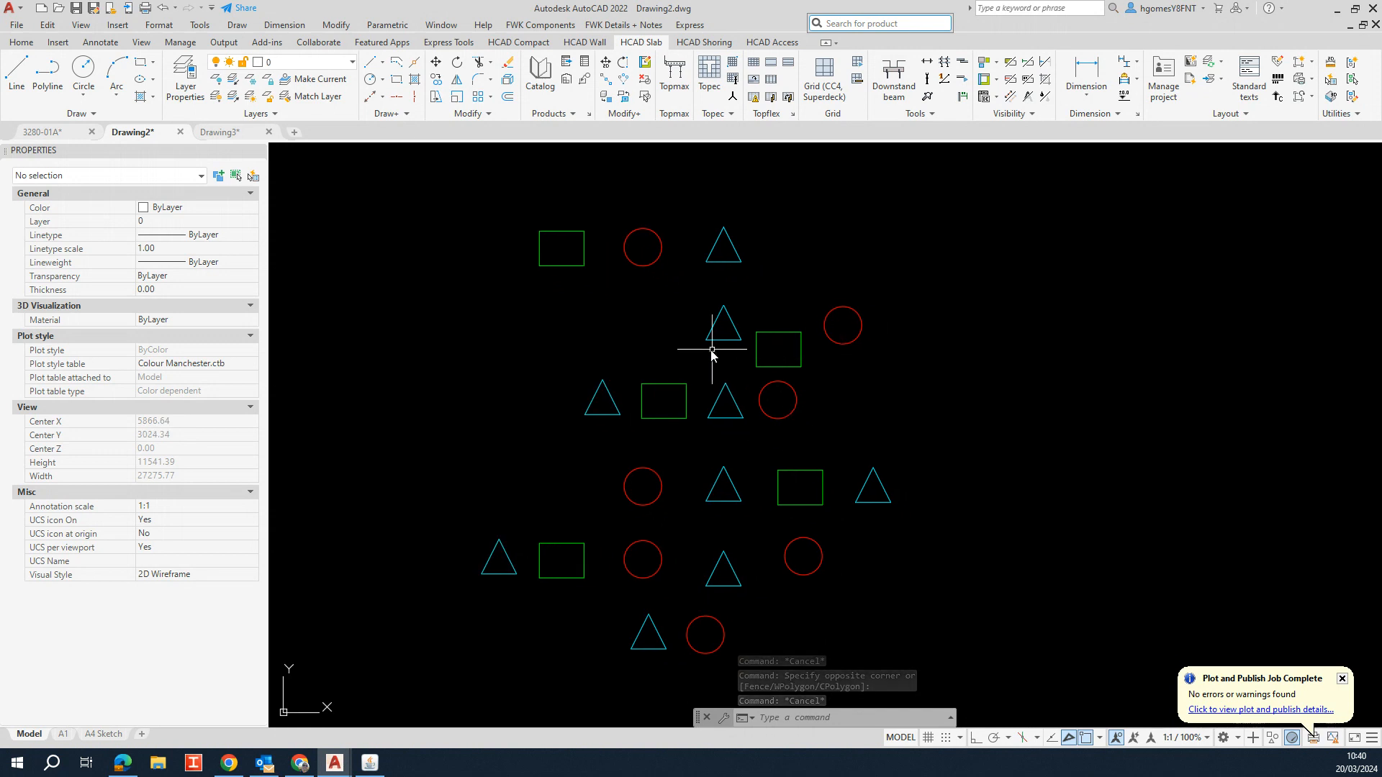
left_click(723, 248)
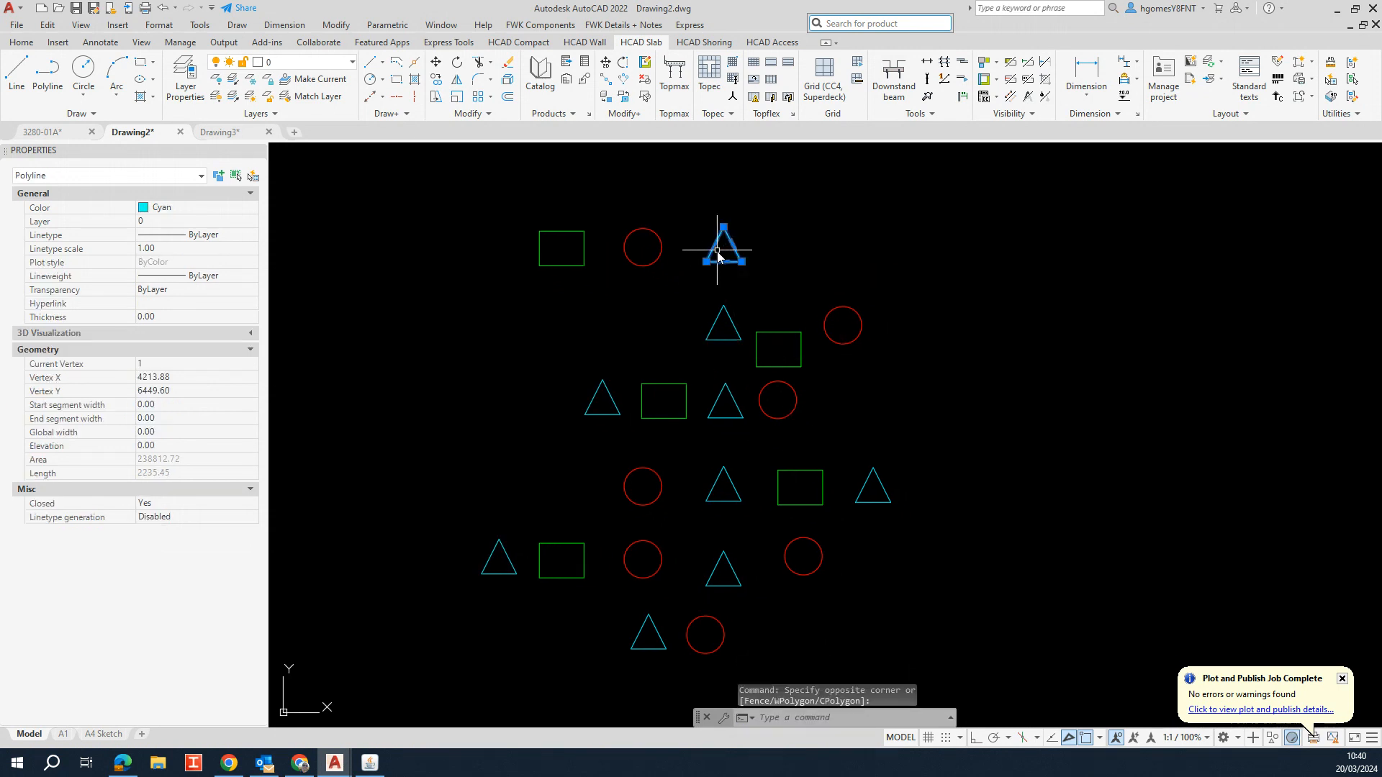
key("Escape")
left_click(723, 265)
key("Escape")
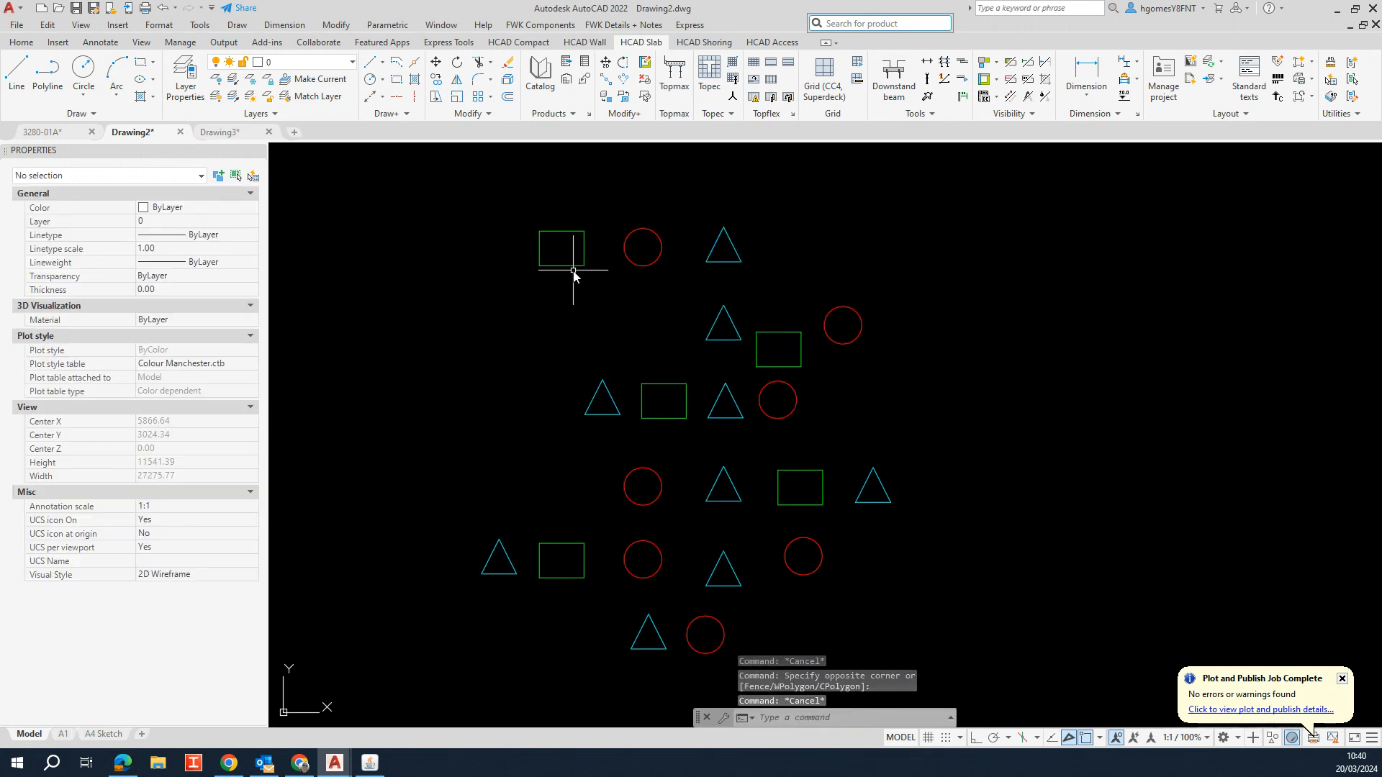
left_click(563, 268)
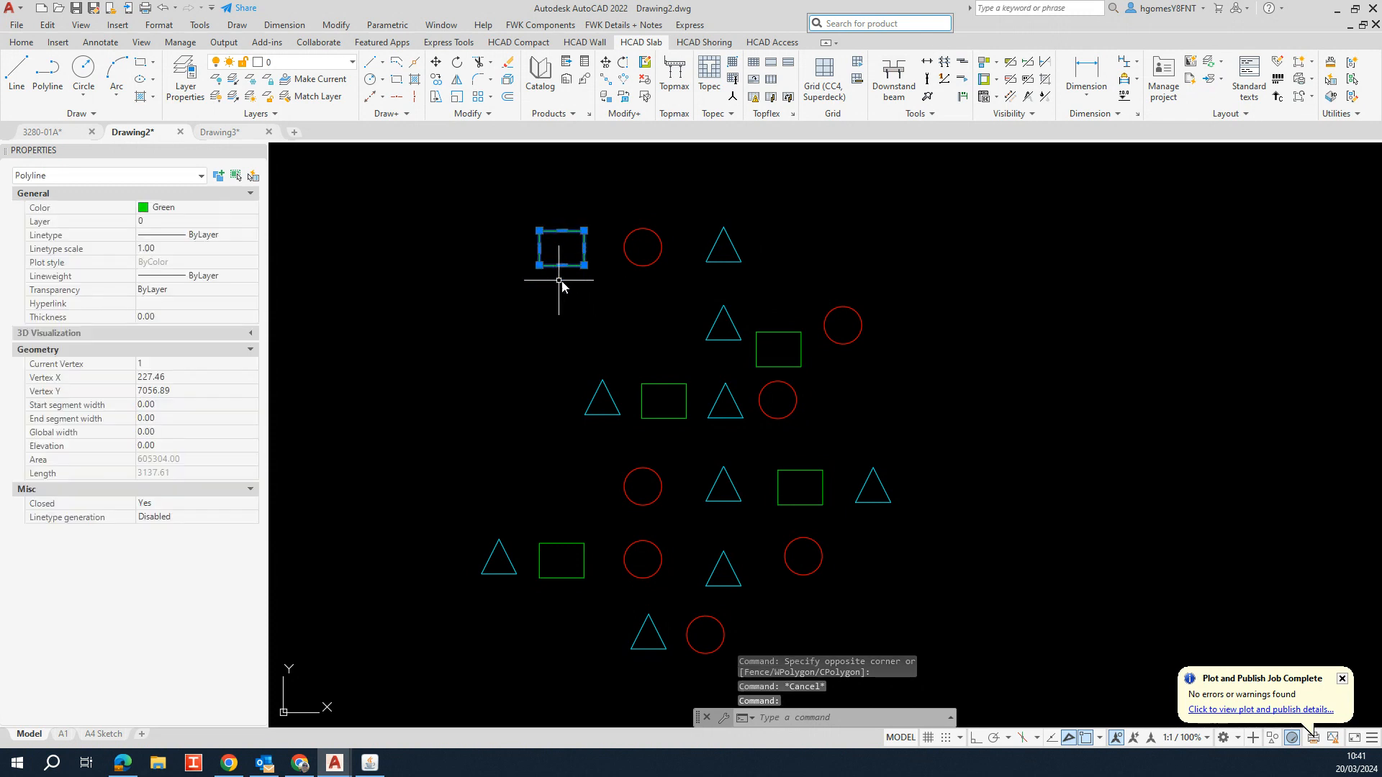
key("Escape")
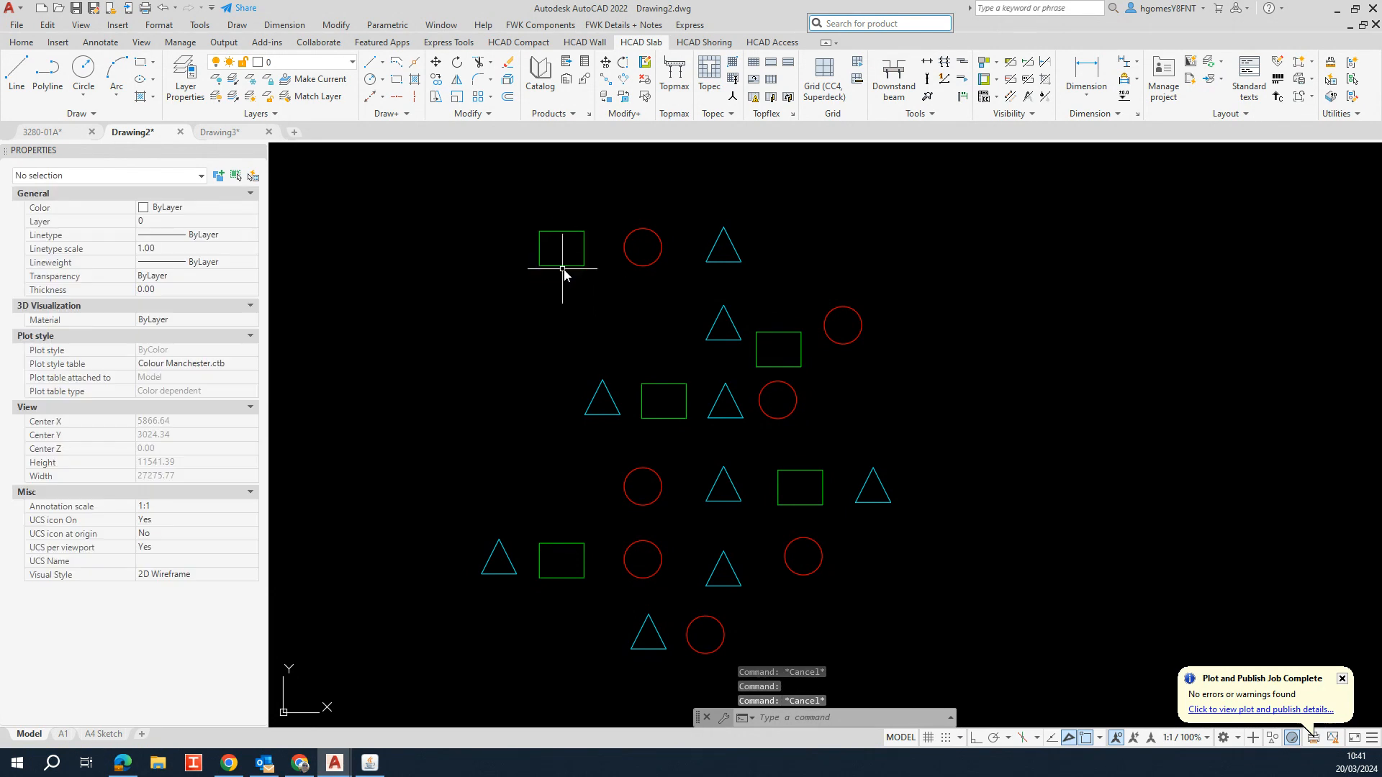
left_click(667, 249)
left_click(639, 252)
key("Escape")
middle_click_drag(715, 521, 709, 503)
scroll(579, 503, "down", 2)
scroll(590, 579, "up", 2)
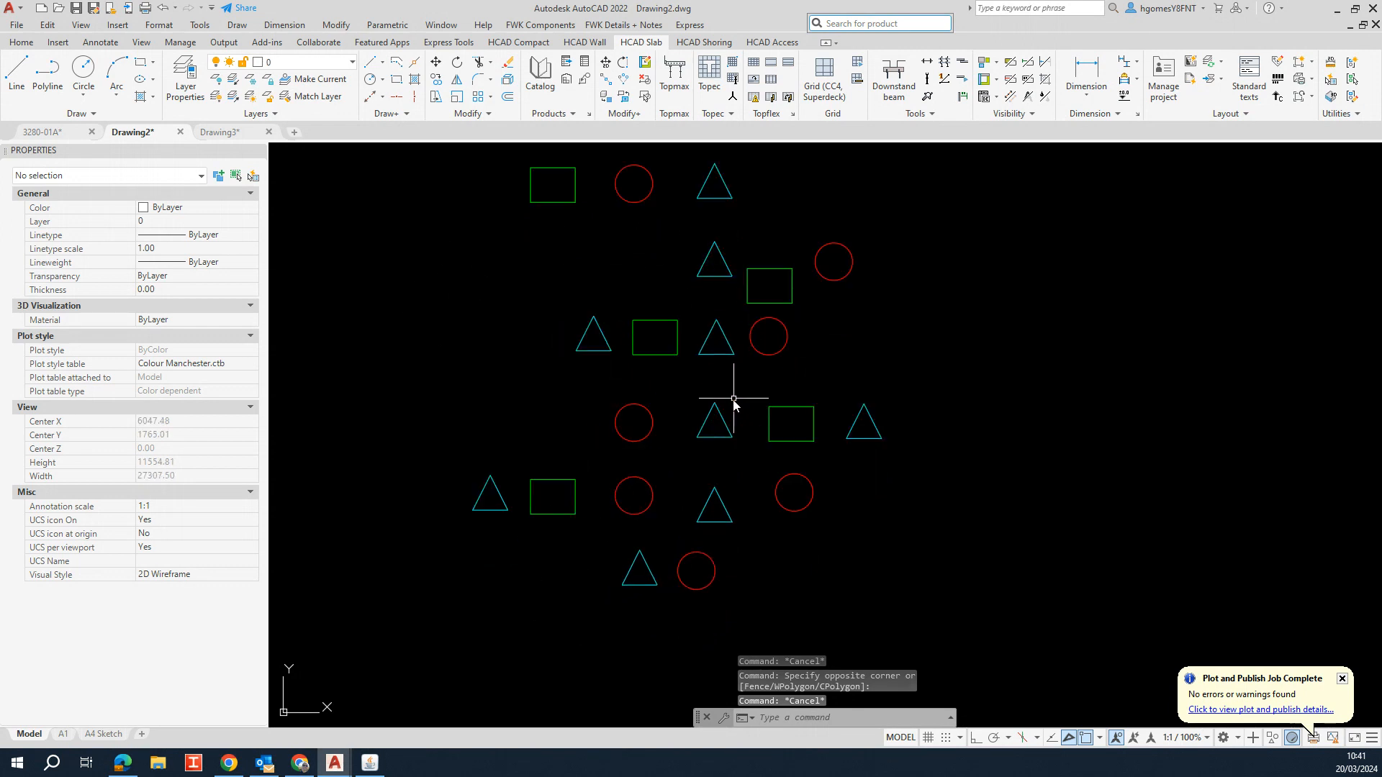
middle_click_drag(731, 386, 719, 432)
scroll(619, 411, "down", 2)
middle_click_drag(635, 431, 649, 432)
scroll(648, 463, "up", 2)
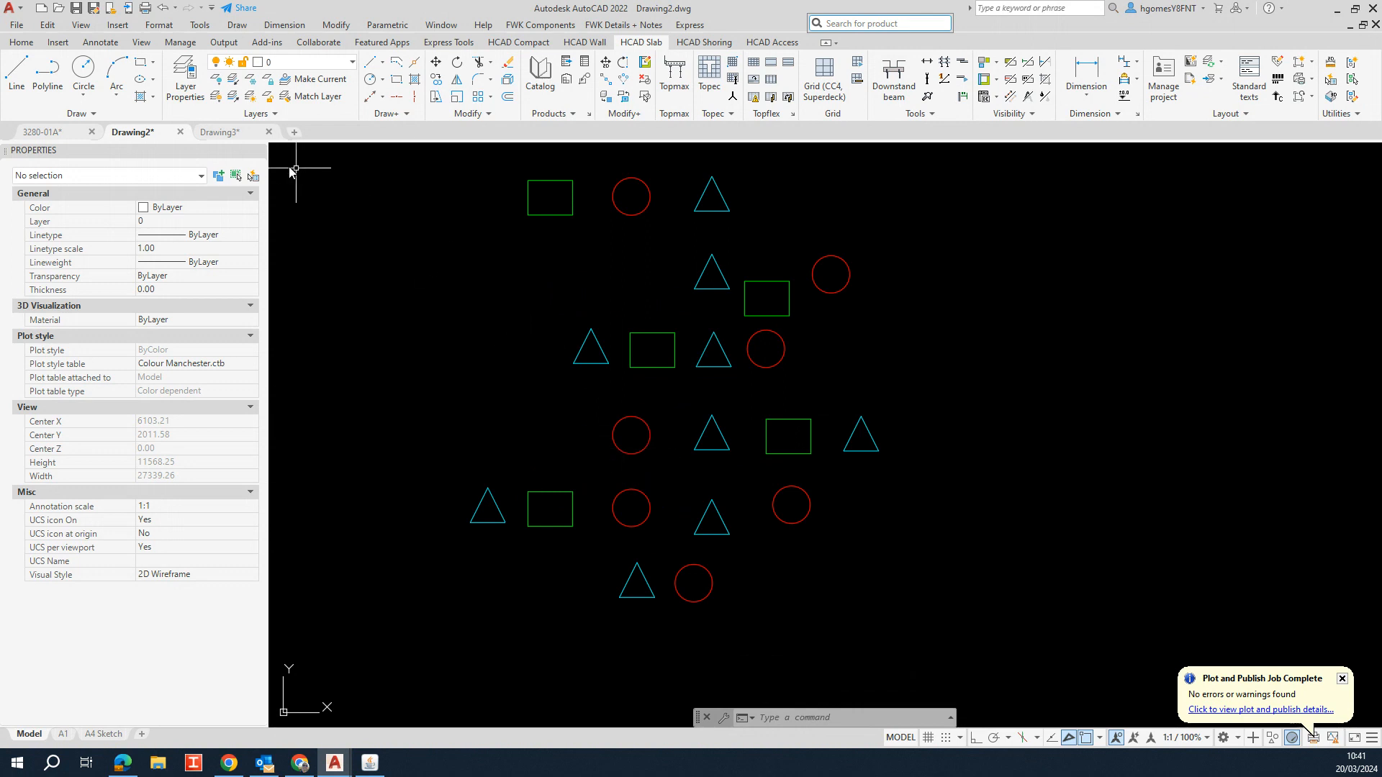
middle_click_drag(771, 441, 762, 461)
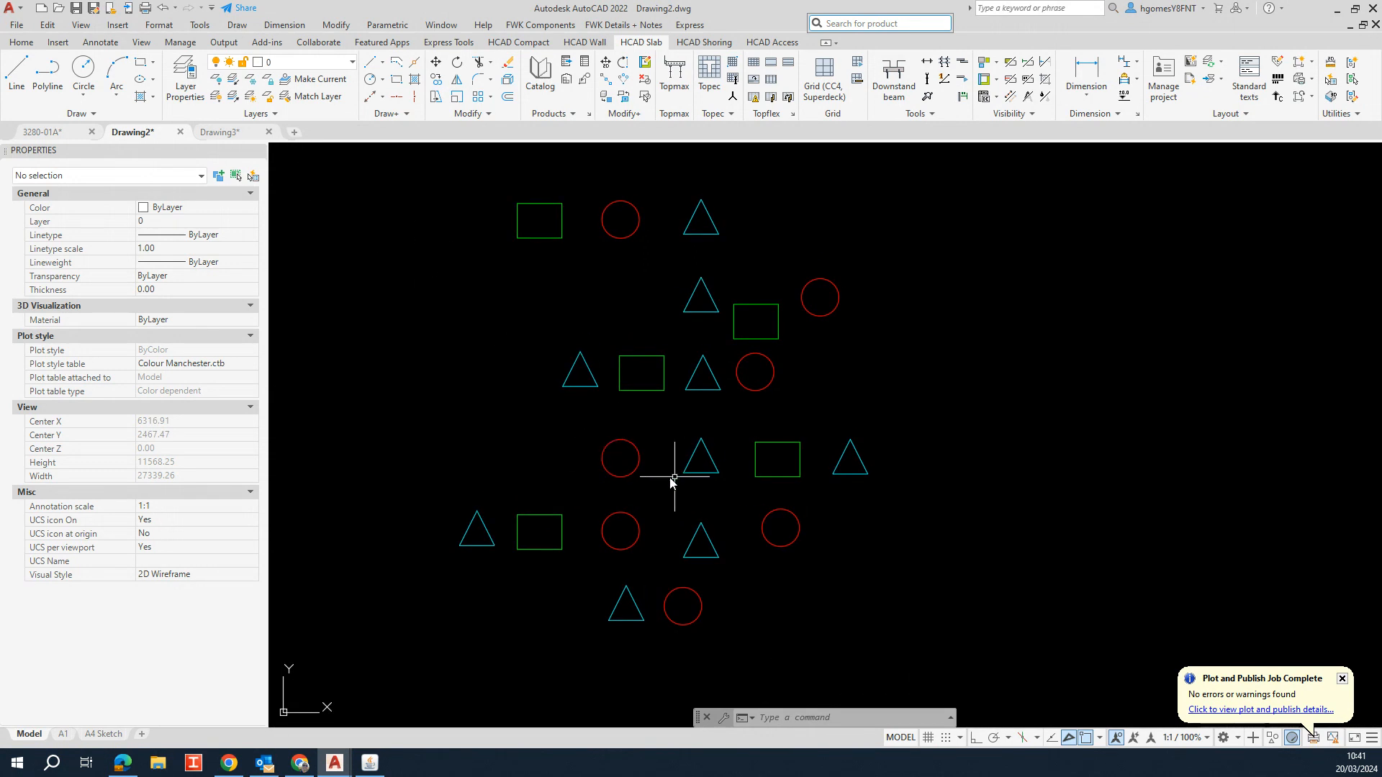
scroll(684, 534, "down", 2)
Close the Properties palette, clear the selection of all shapes and reopen the palette with the MO command
left_click(488, 196)
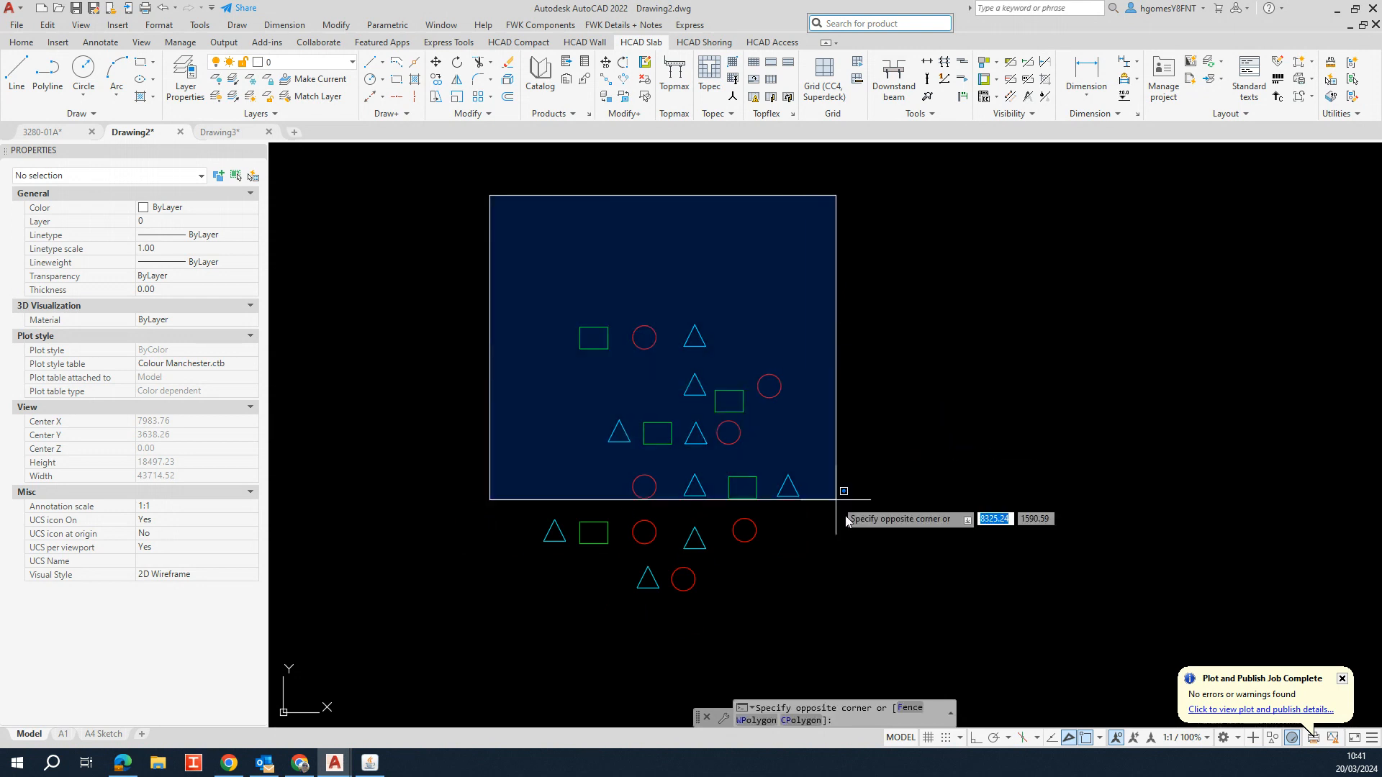
left_click(910, 648)
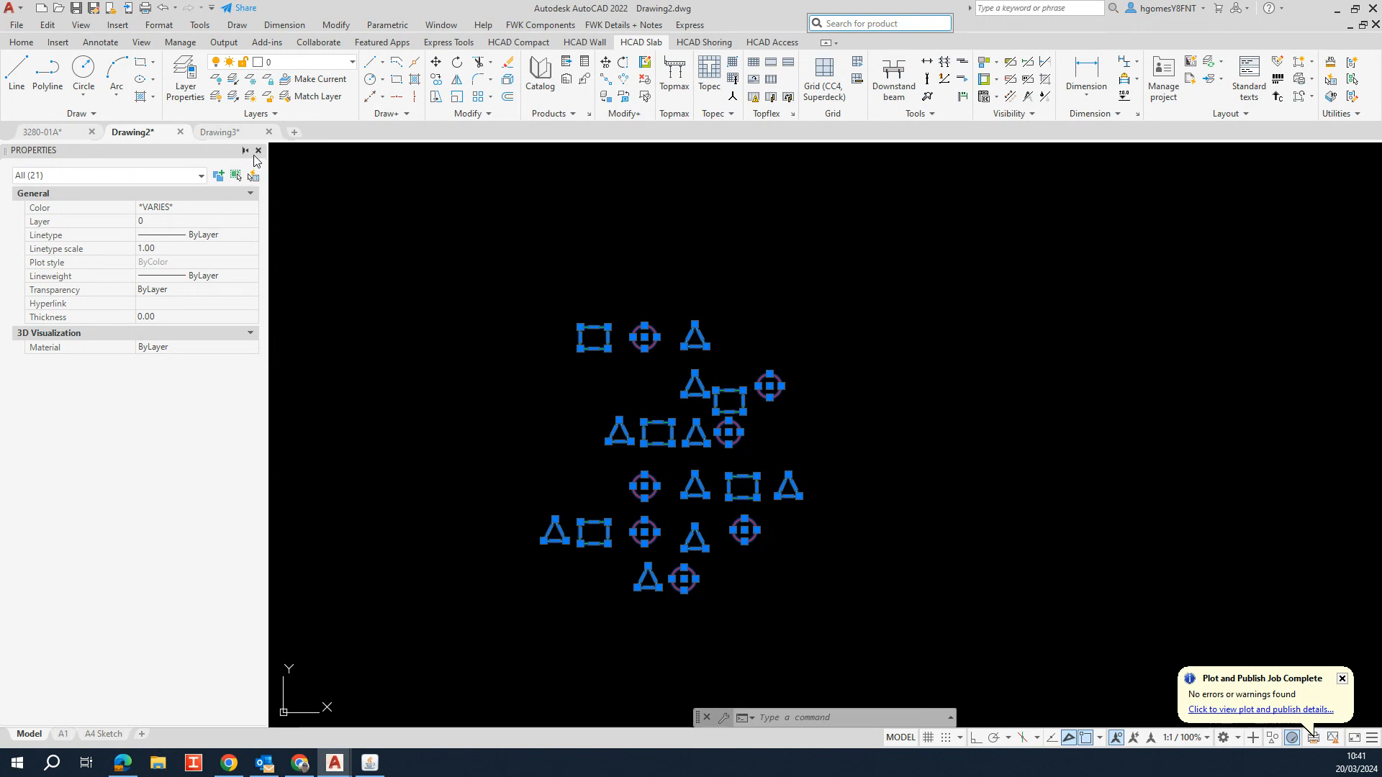
left_click(259, 152)
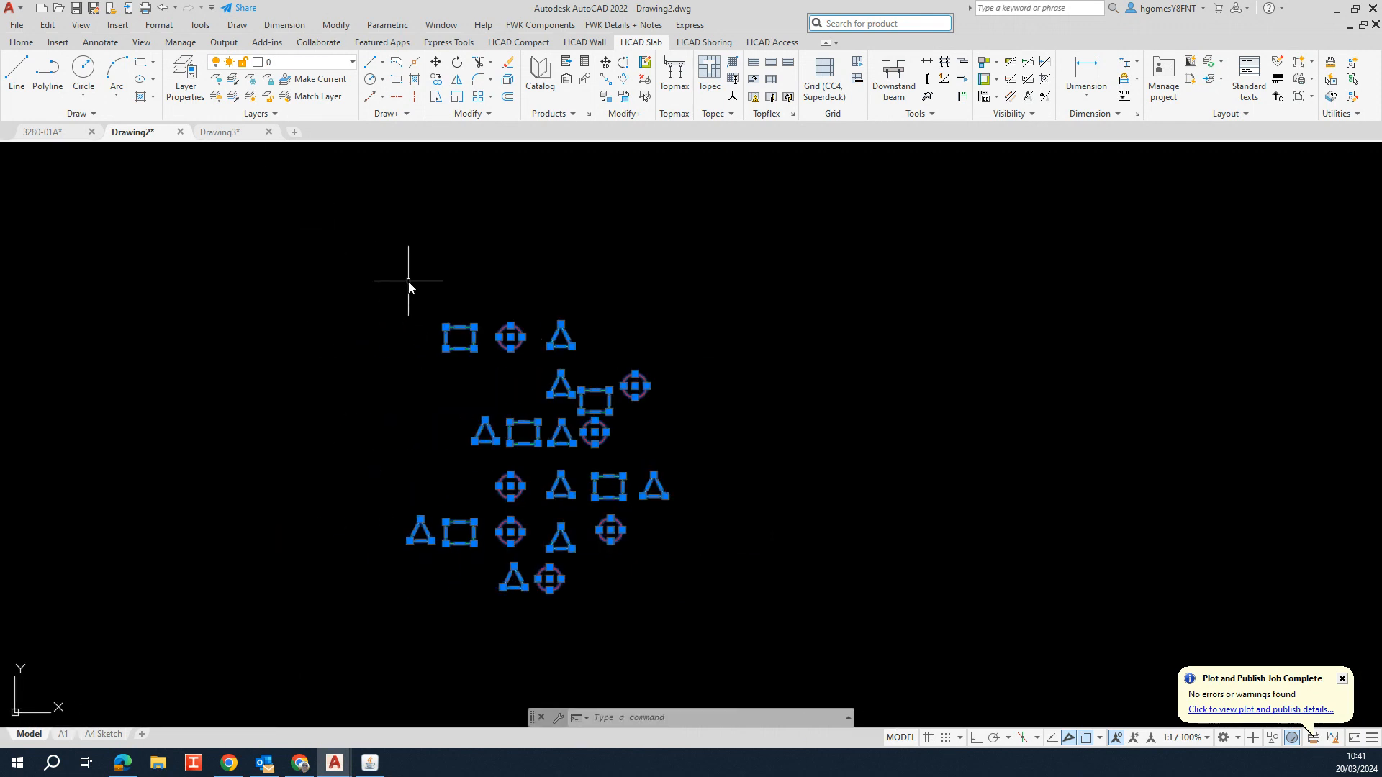
key("Escape")
key("Escape")
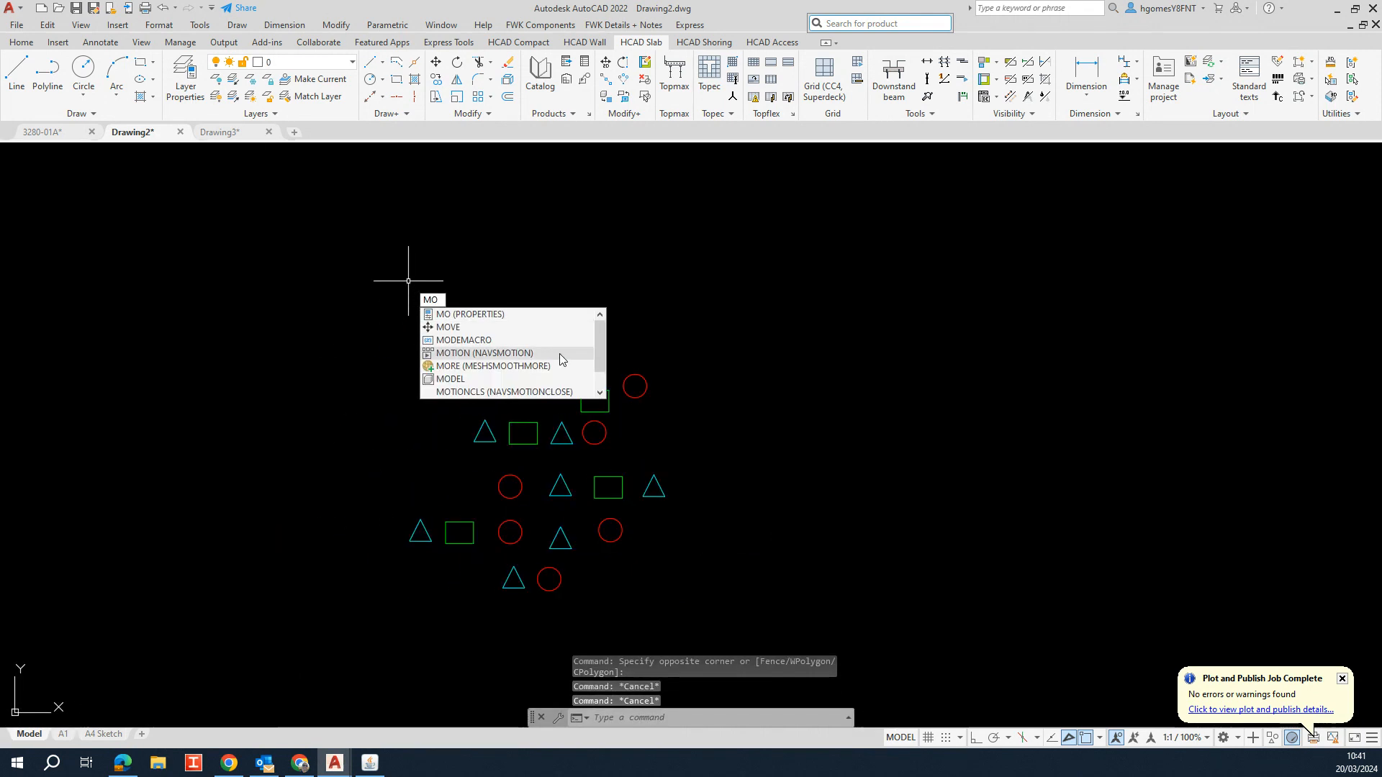
left_click(555, 313)
key("Return")
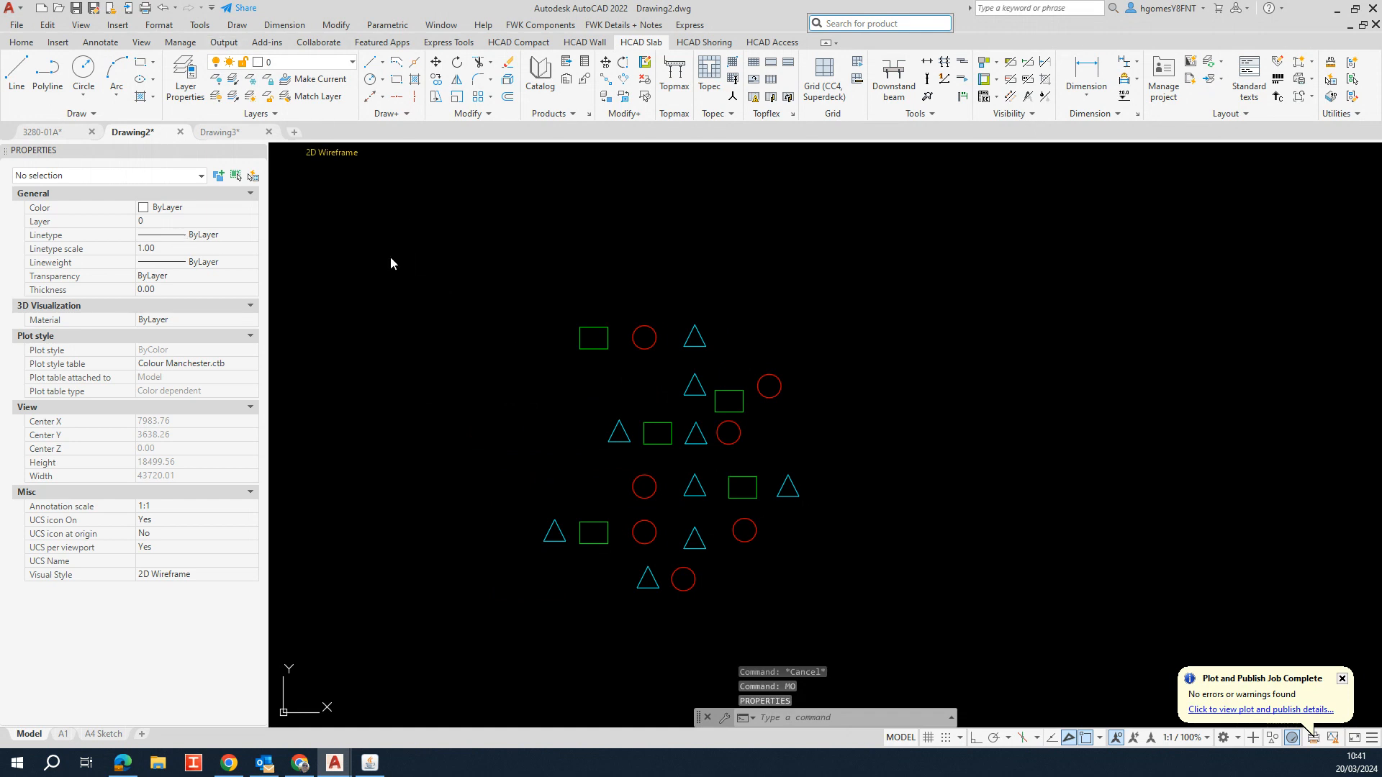
Select all the rectangles, circles and triangles with a window and open Quick Select for them
left_click(423, 254)
left_click(859, 542)
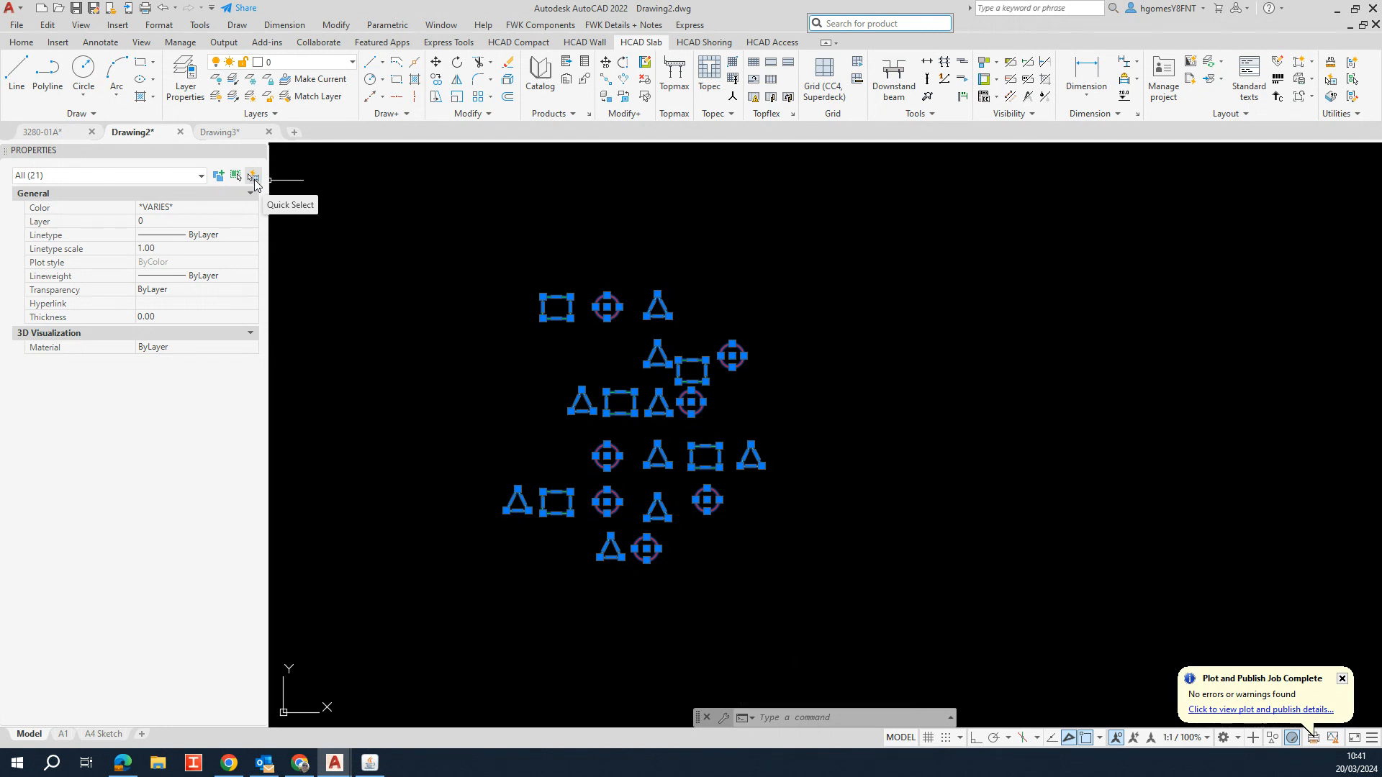
left_click(253, 177)
left_click_drag(827, 180, 921, 211)
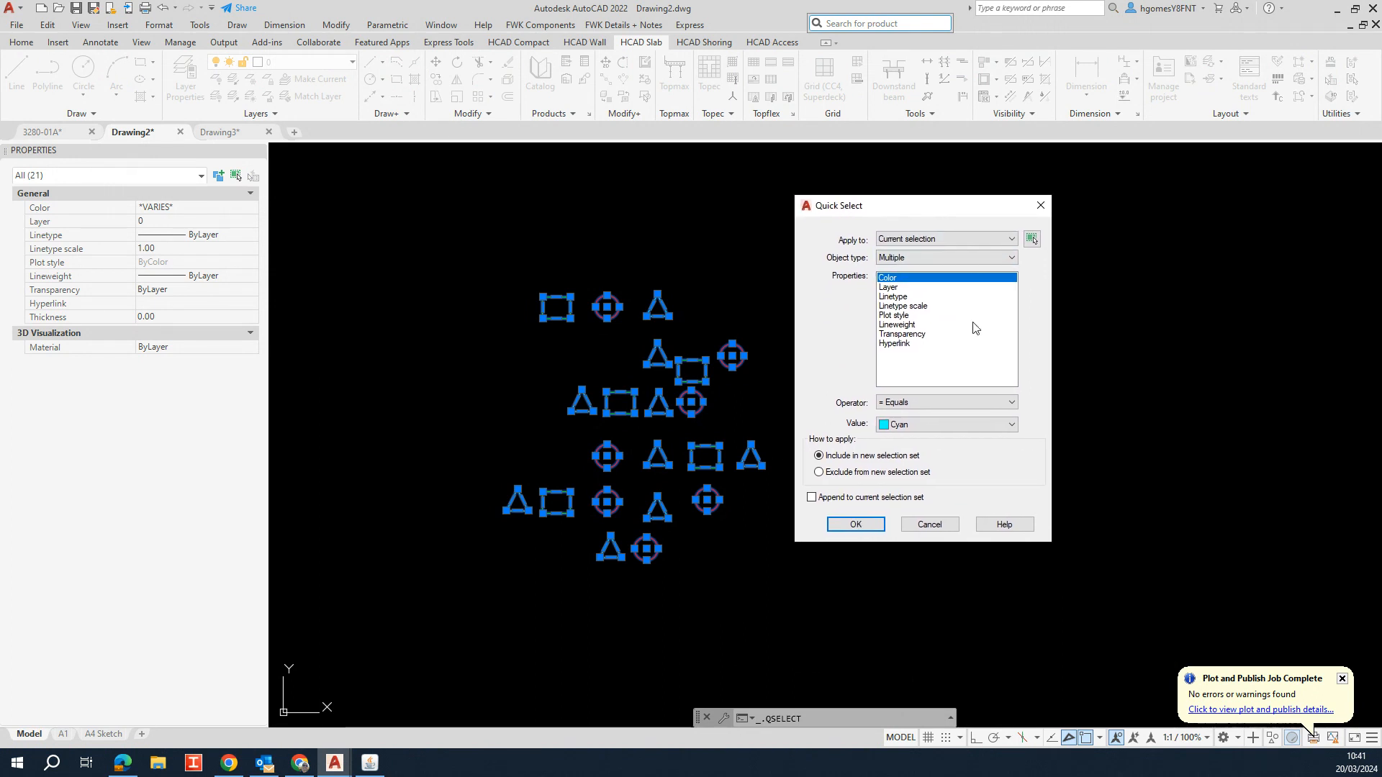
Examine Quick Select's scope and object type options, keeping Current selection and Multiple
left_click(931, 241)
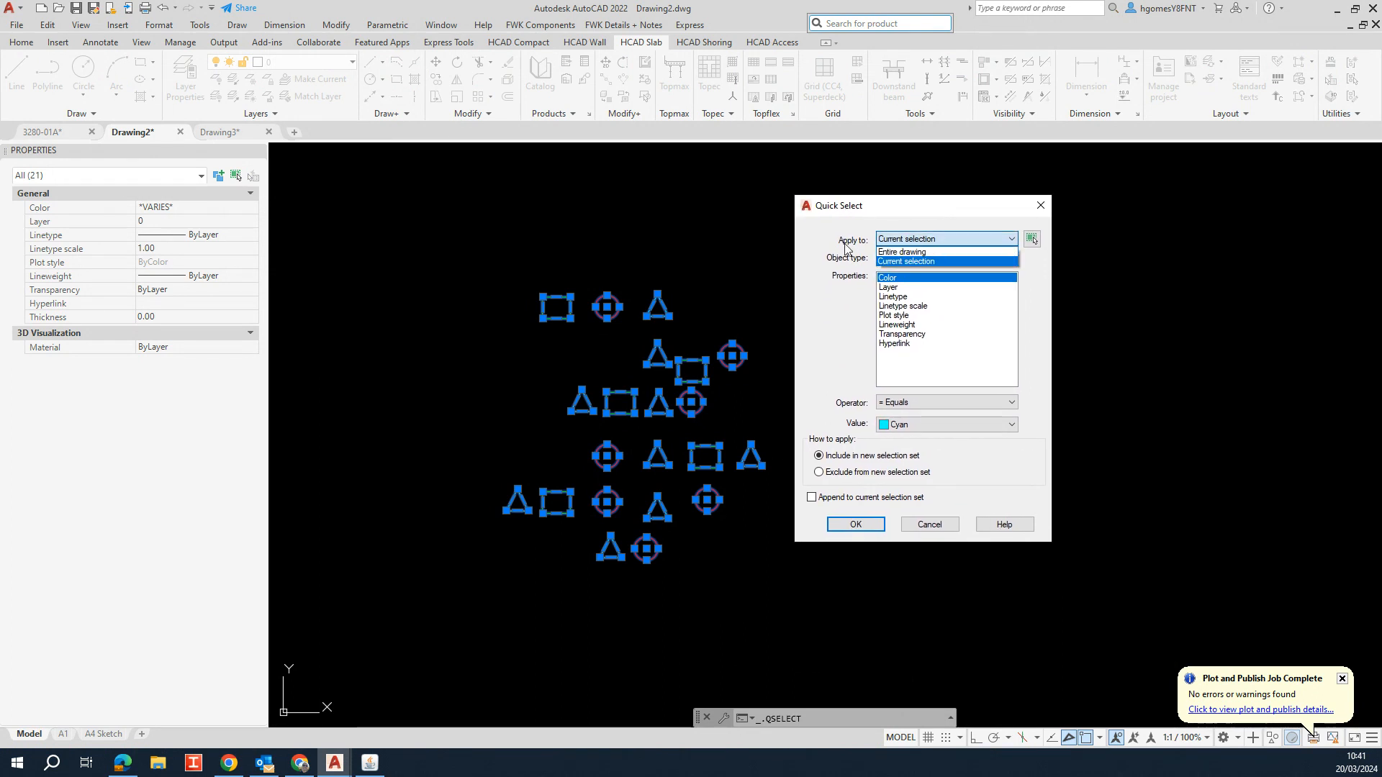
left_click(906, 262)
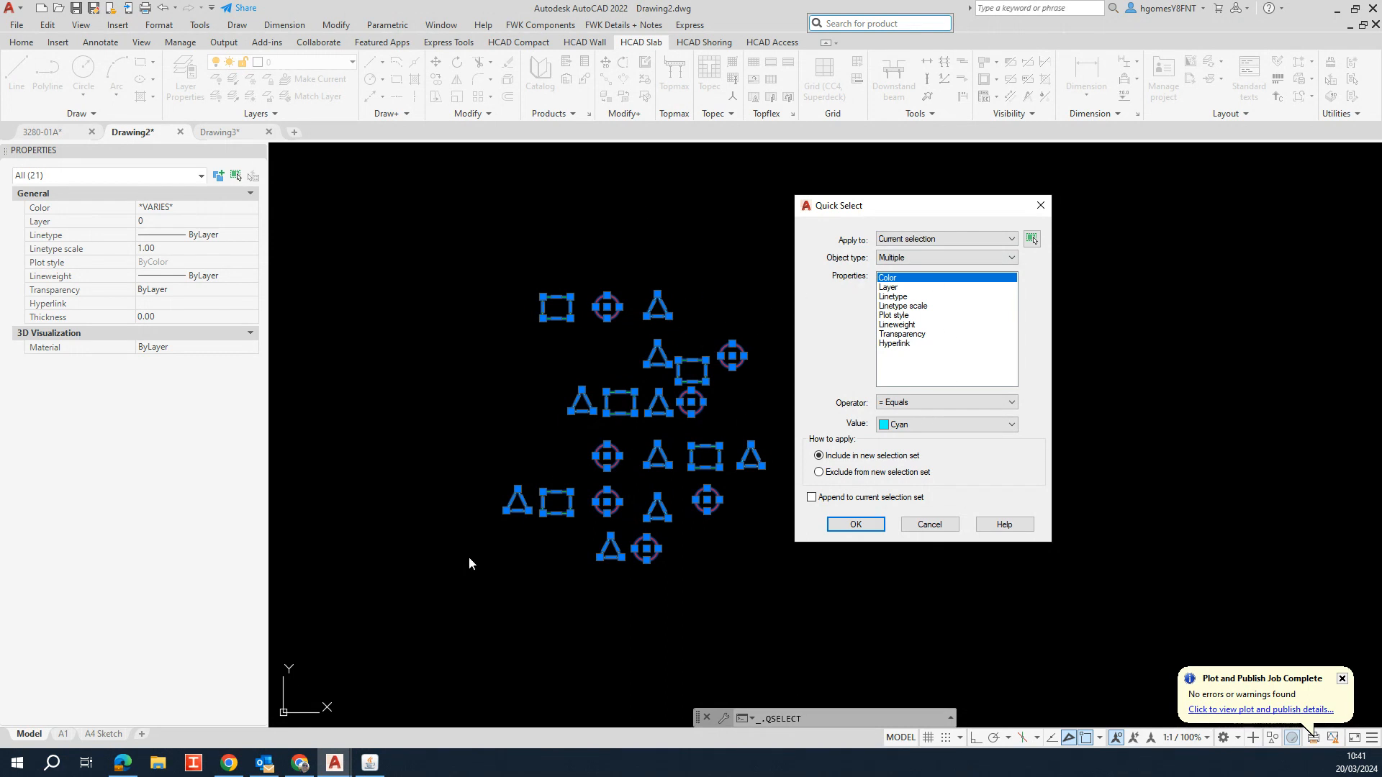
left_click(938, 242)
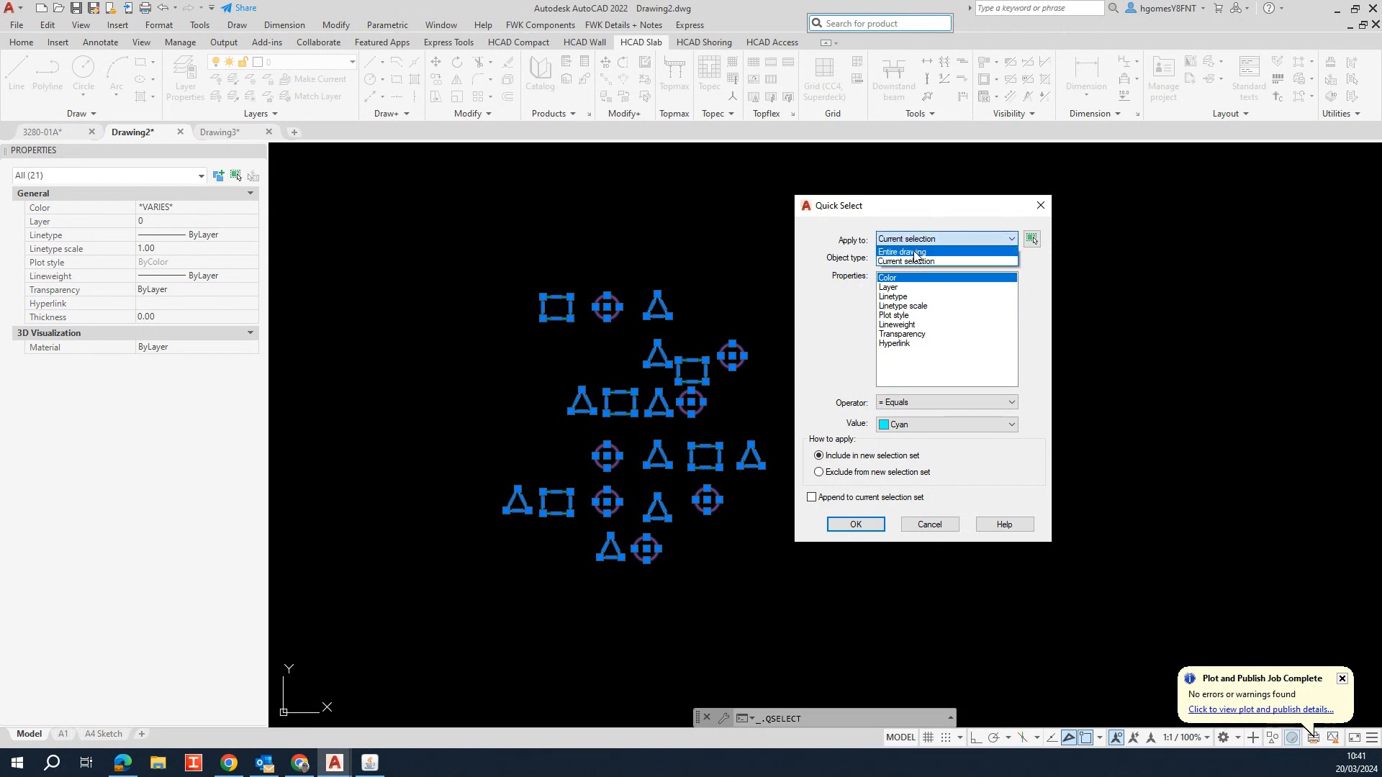
left_click(914, 252)
left_click(916, 243)
left_click(907, 262)
left_click(894, 257)
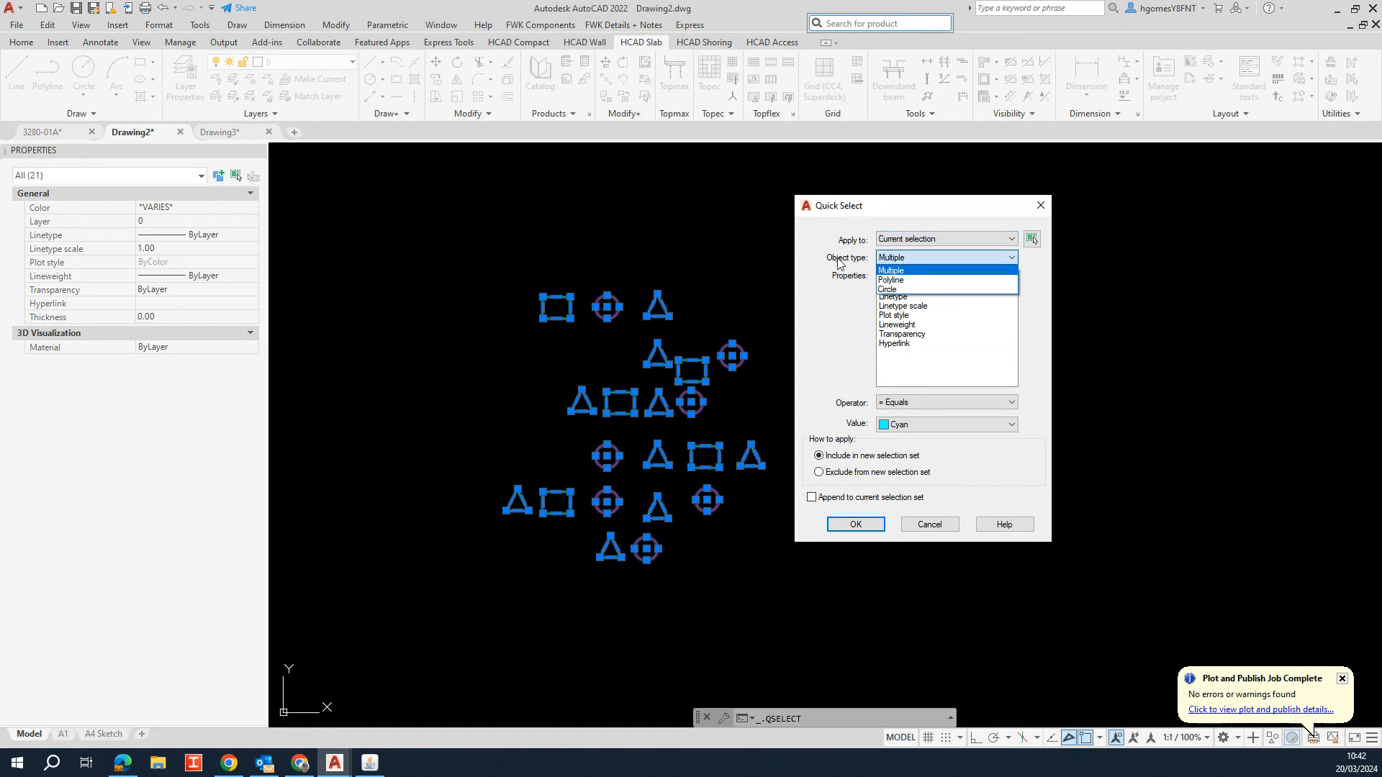
left_click(914, 272)
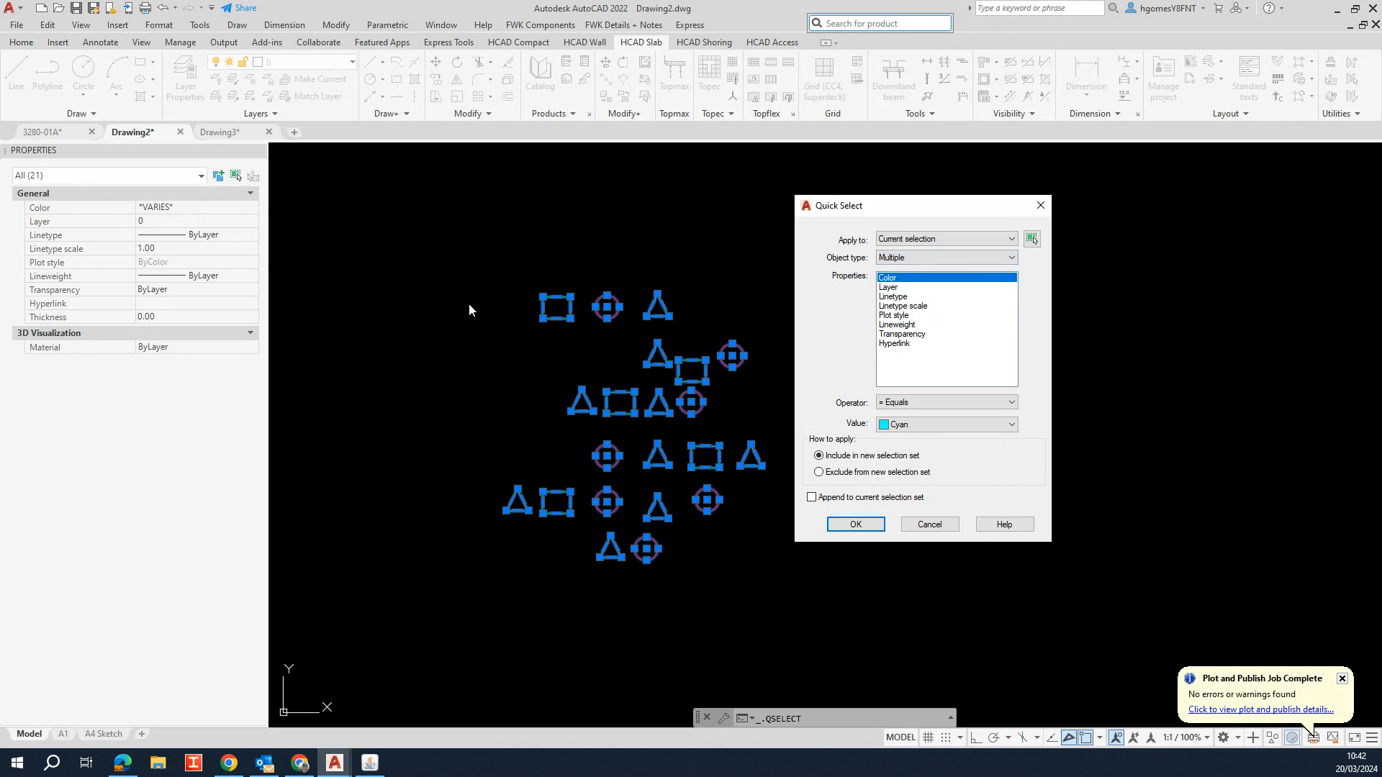
Examine Quick Select's filter properties, going through Layer, Linetype and Lineweight and returning to Color
left_click(893, 288)
left_click(896, 298)
left_click(889, 287)
left_click(890, 298)
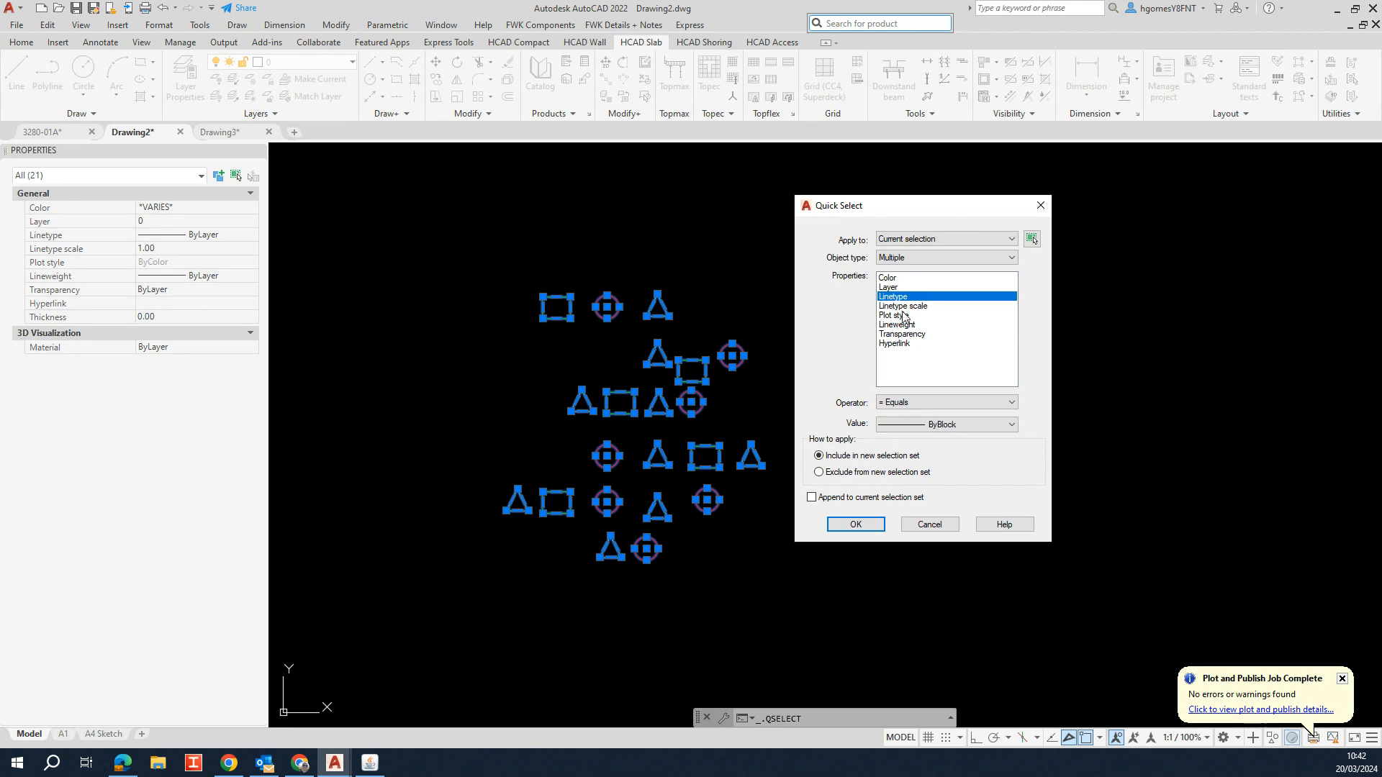
left_click(905, 324)
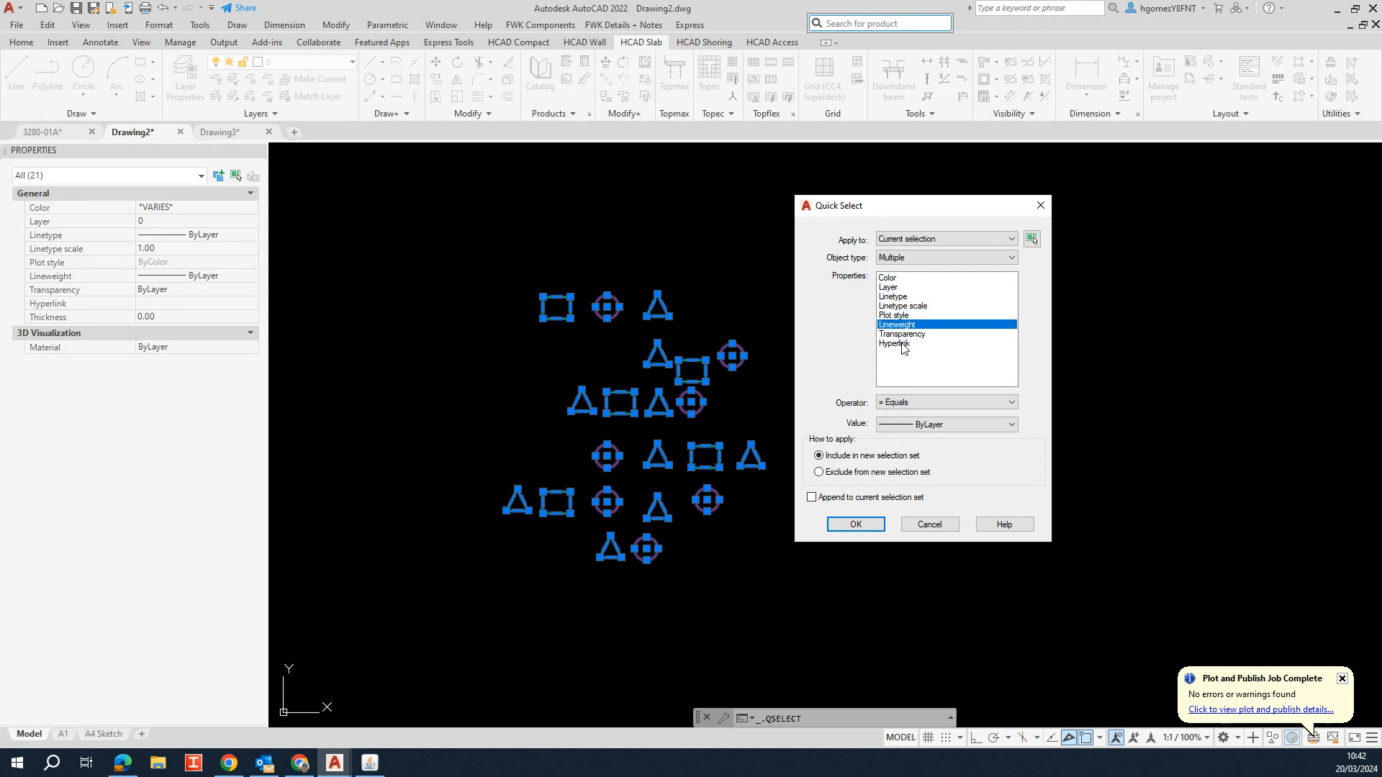
left_click(888, 280)
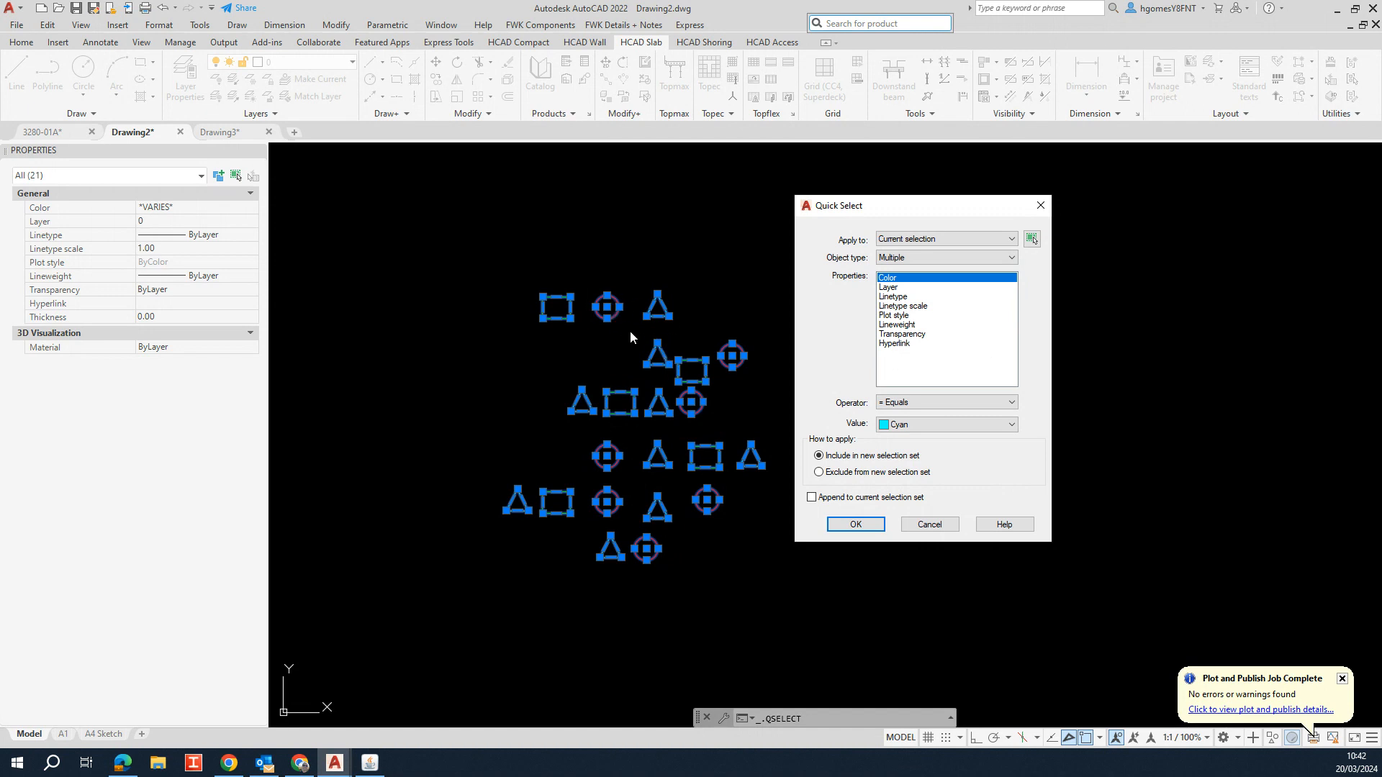
Filter the current selection to objects whose color equals Red, including them in a new selection set
left_click(933, 407)
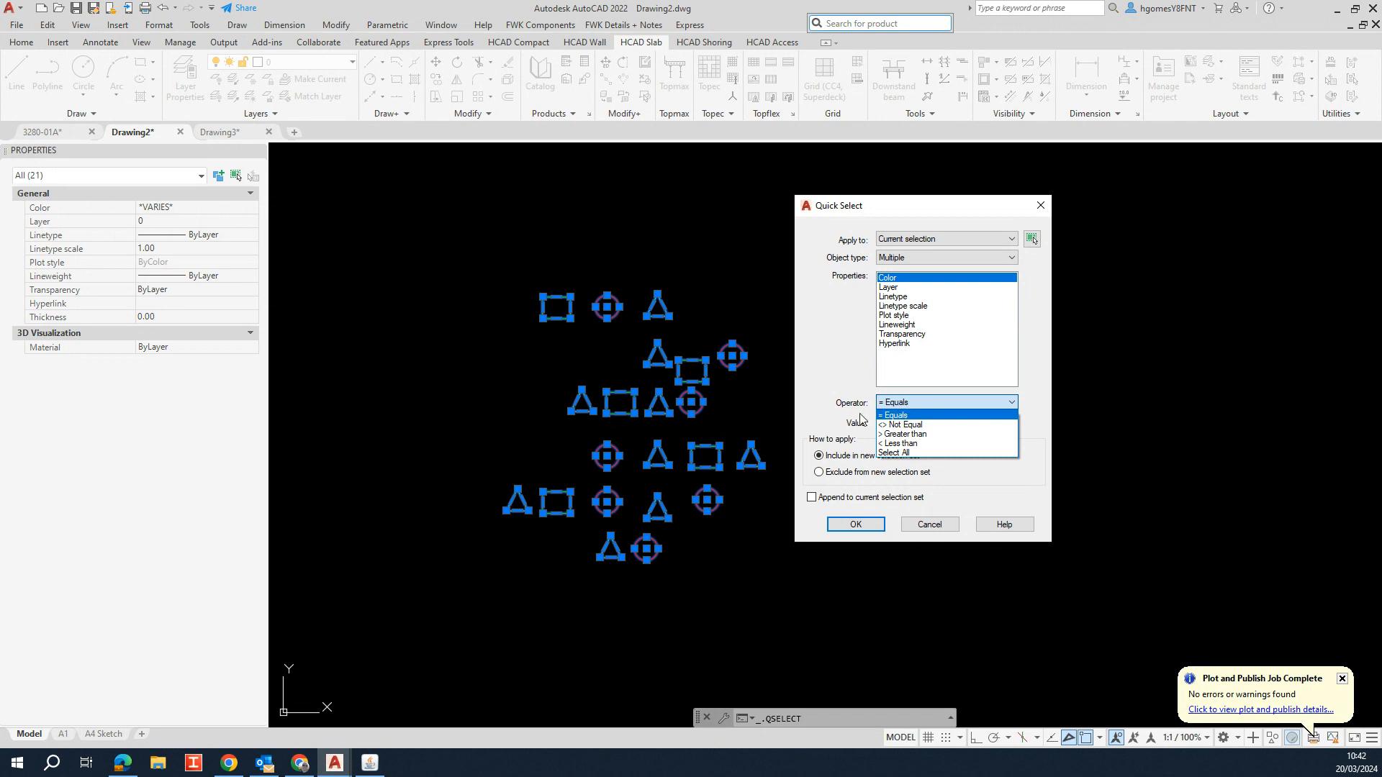
left_click(904, 416)
left_click(909, 403)
left_click(896, 415)
left_click(928, 424)
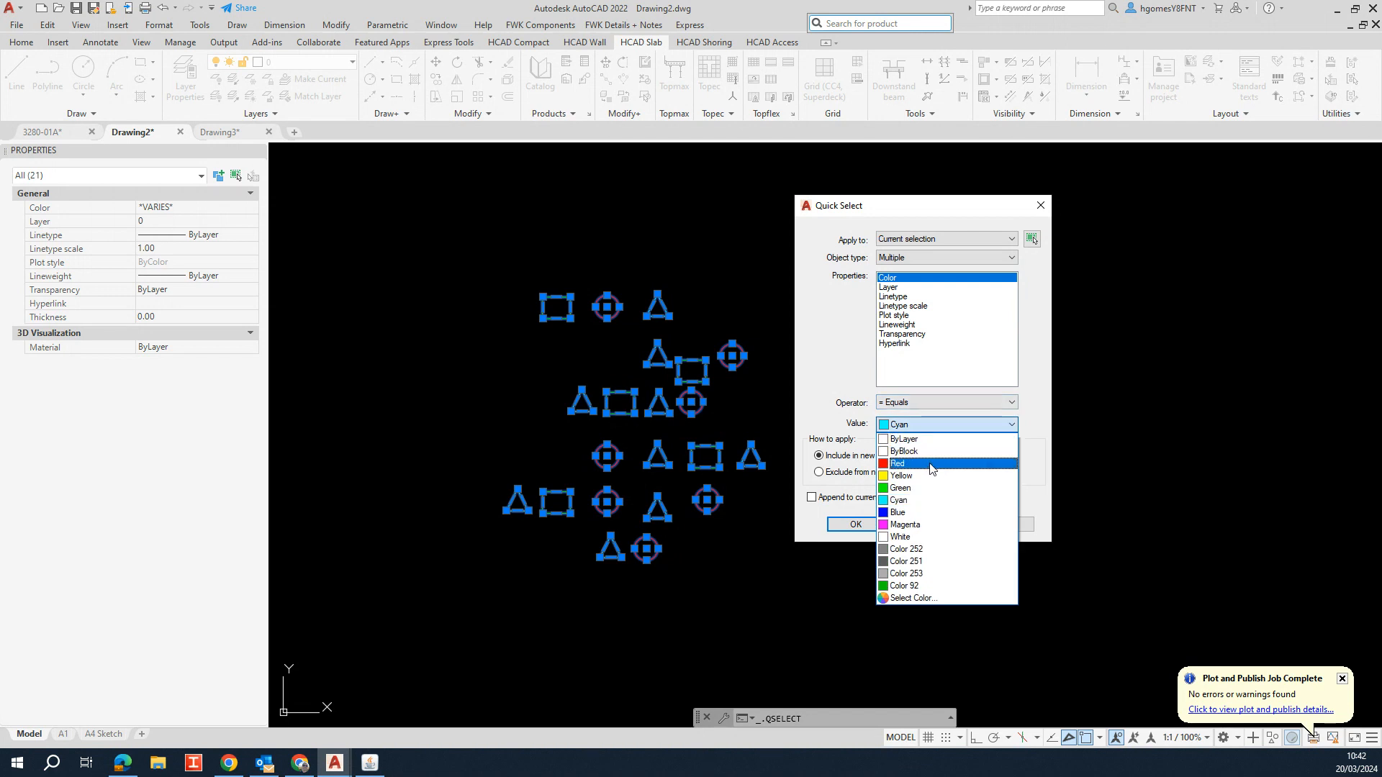
left_click(931, 466)
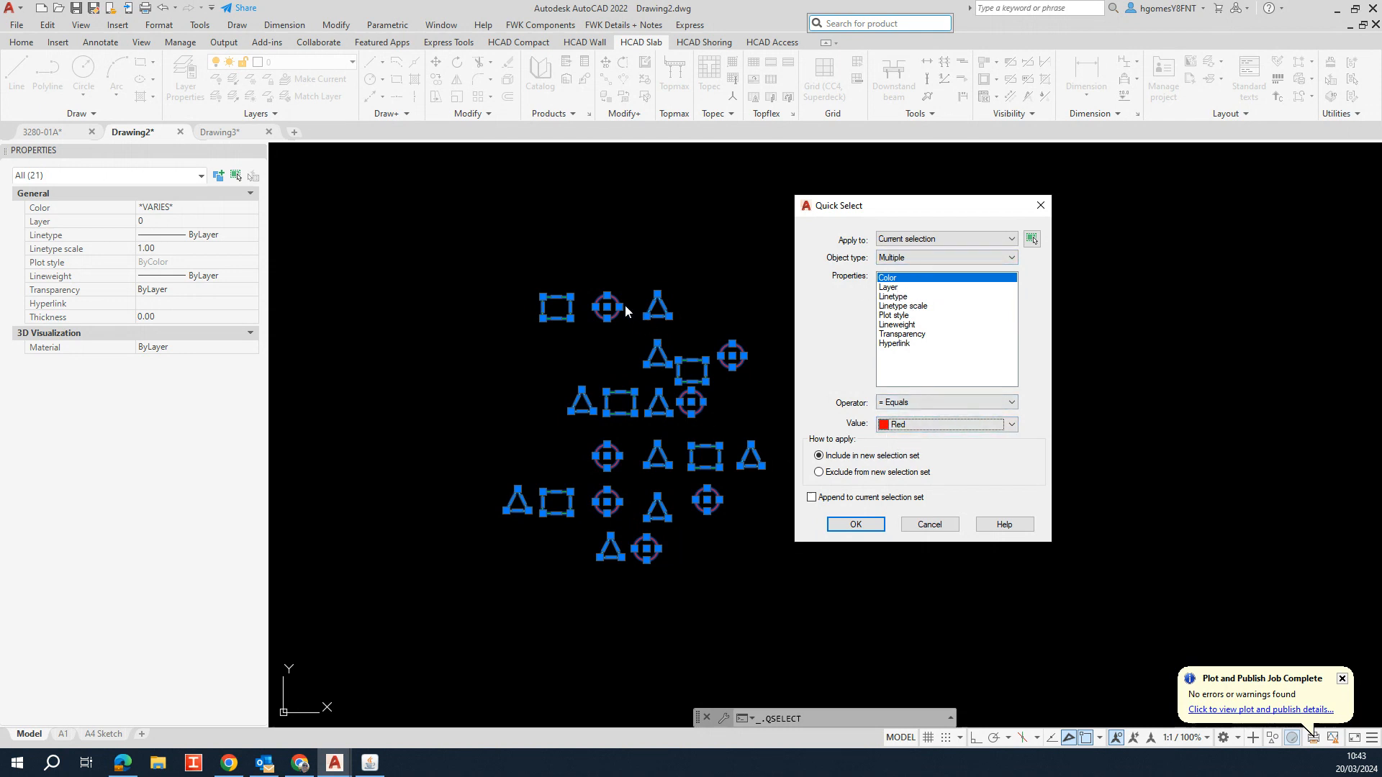
left_click(830, 473)
left_click(857, 524)
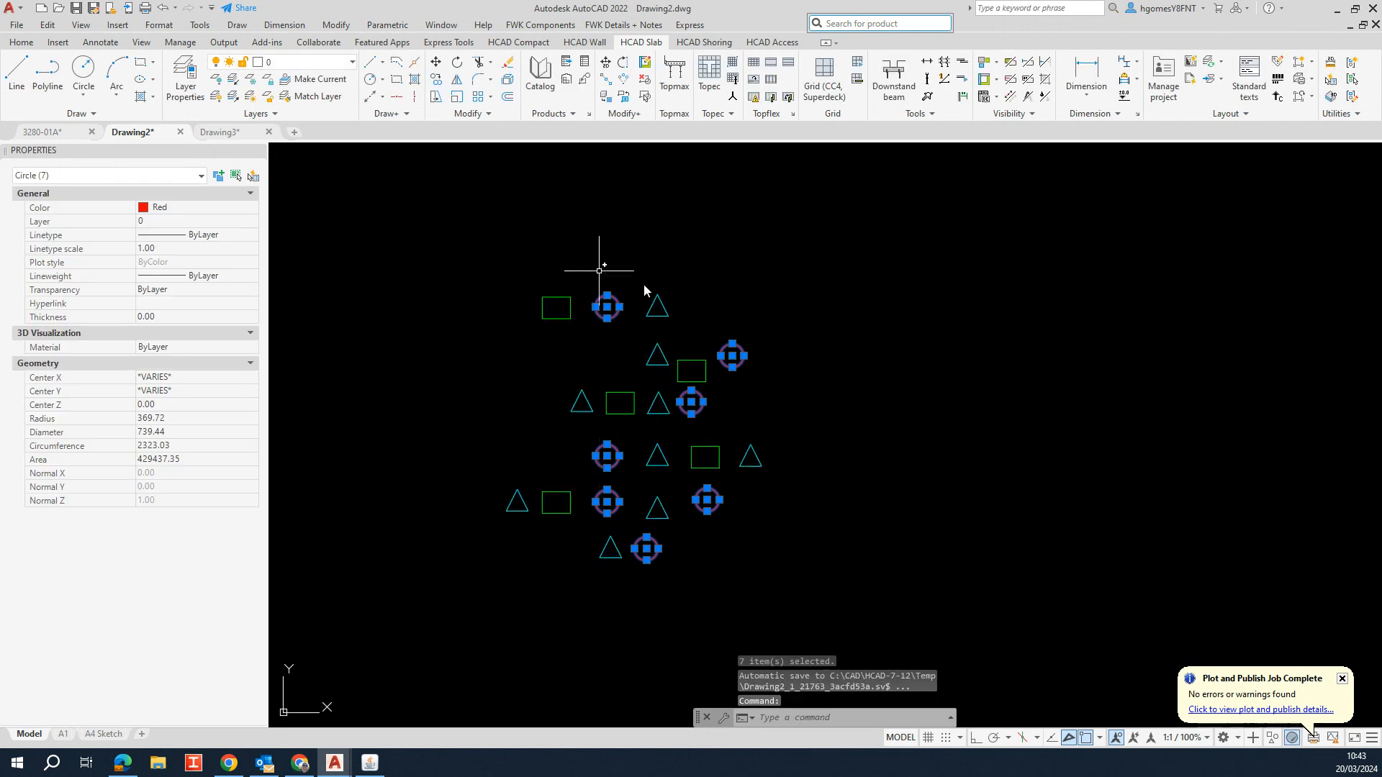
Move the selected red circles clear of the other shapes, into the empty area to their right
type("M")
key("Return")
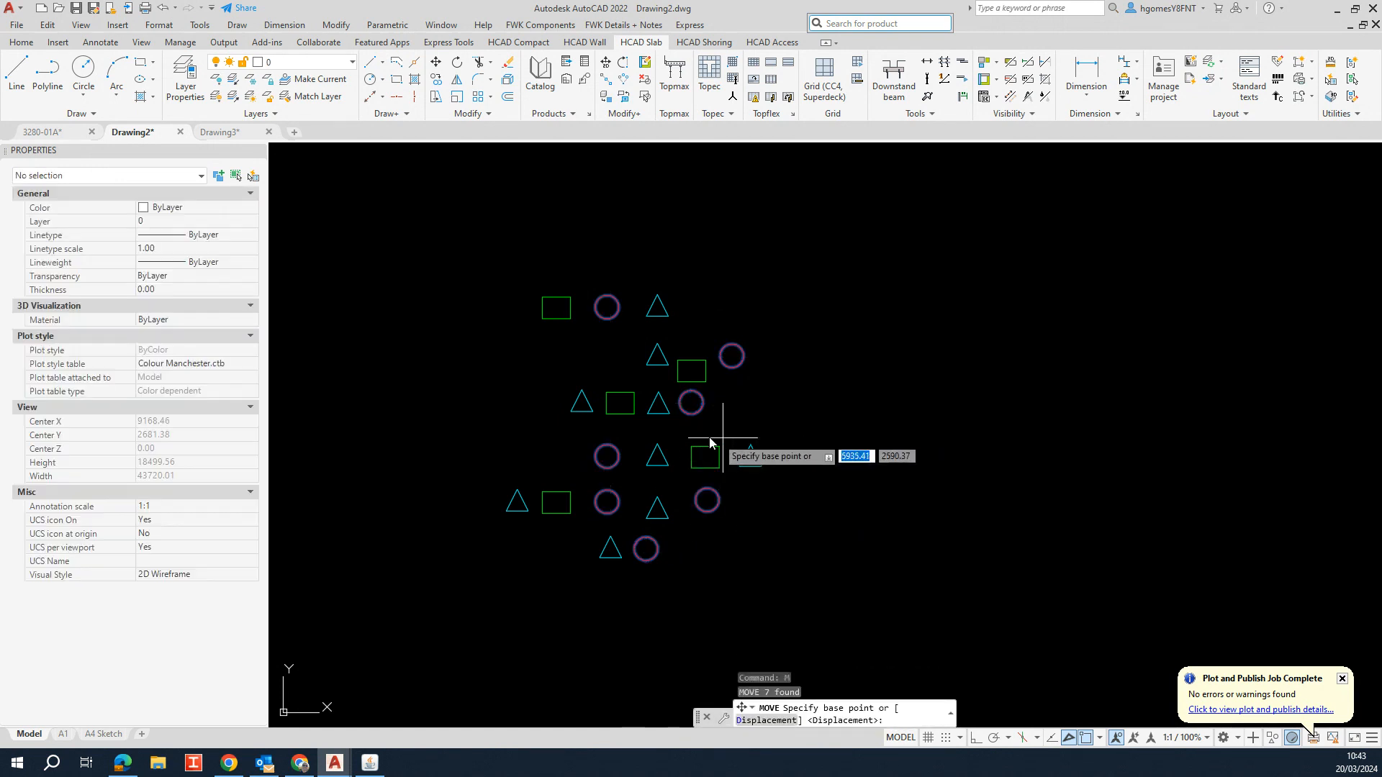
left_click(693, 427)
left_click(1058, 411)
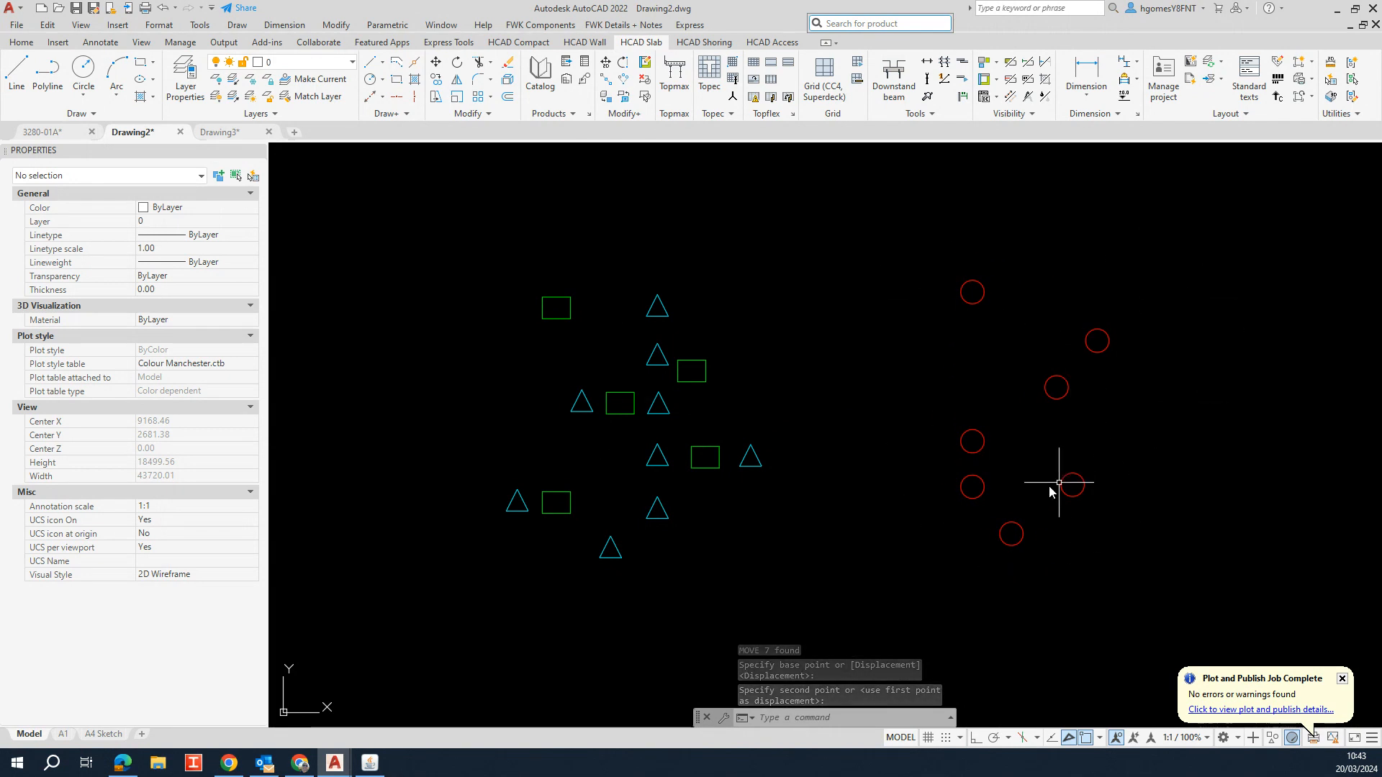
Select the moved red circles with a window to check their properties and clear the selection
left_click(888, 216)
left_click(1199, 568)
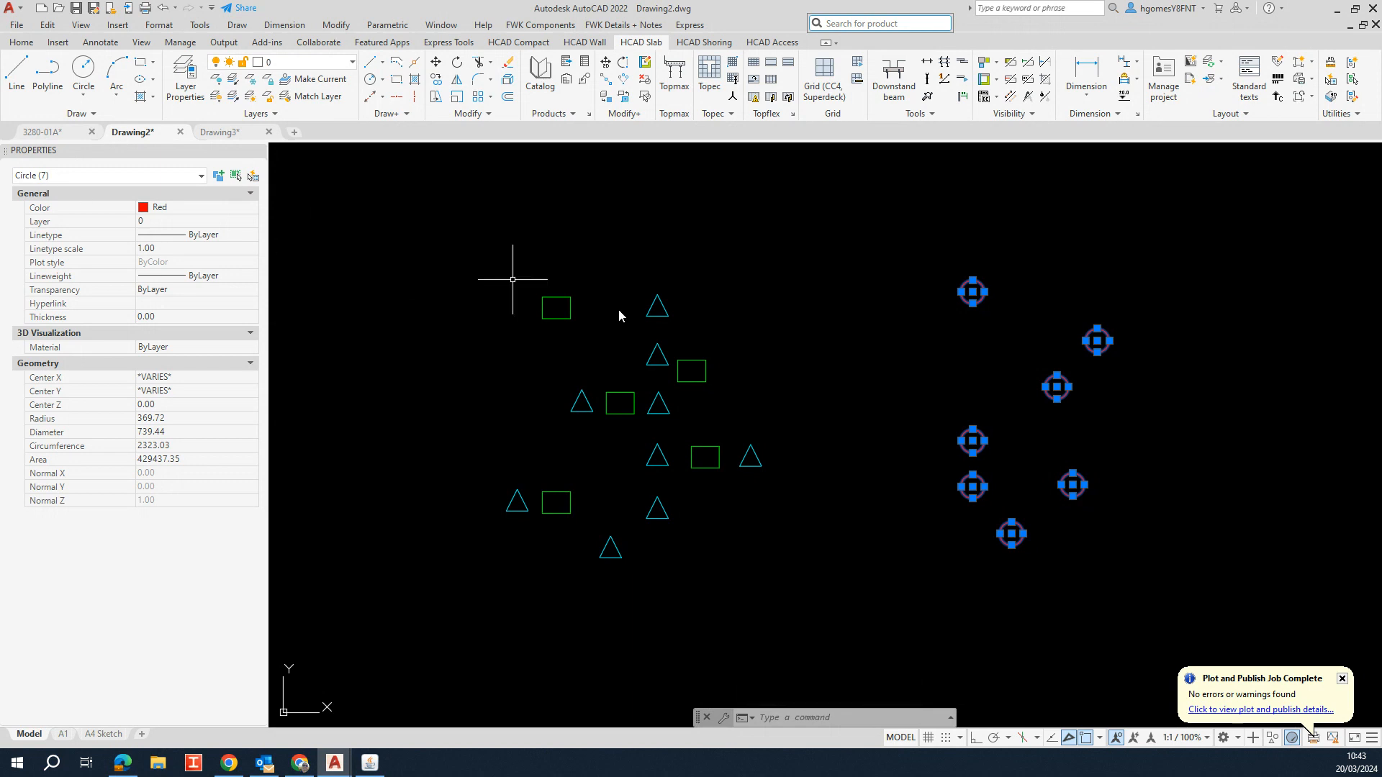
left_click(781, 309)
left_click(766, 301)
left_click(827, 278)
key("Escape")
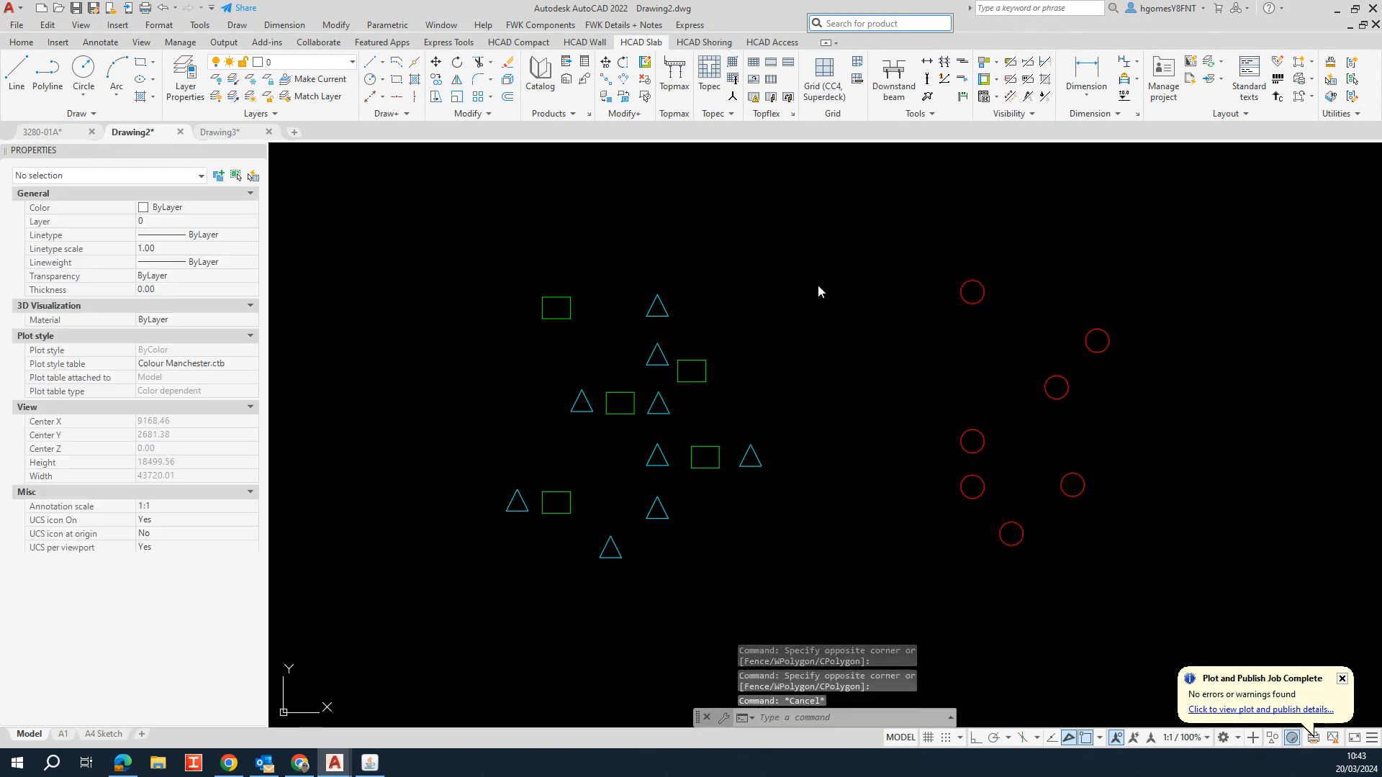
middle_click_drag(537, 432, 640, 434)
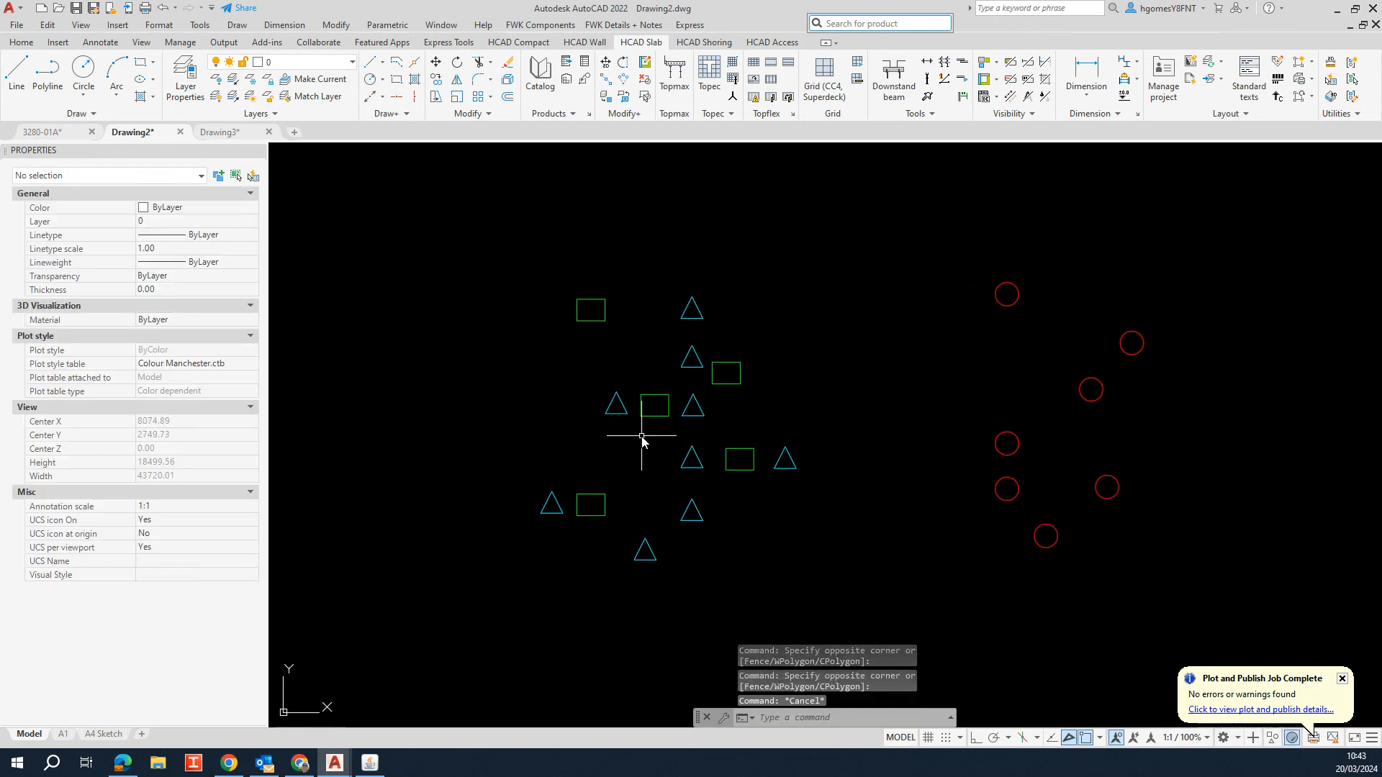
left_click(451, 238)
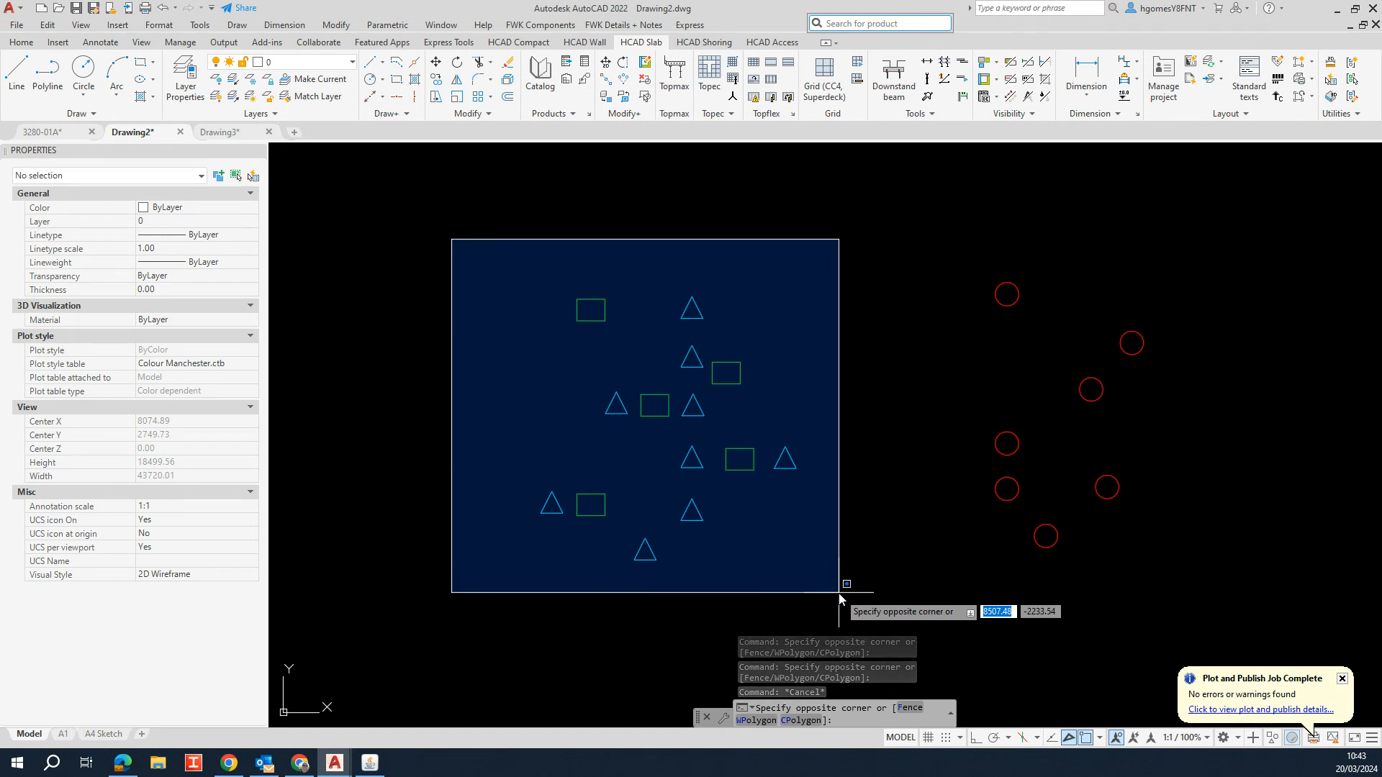
left_click(864, 588)
key("Escape")
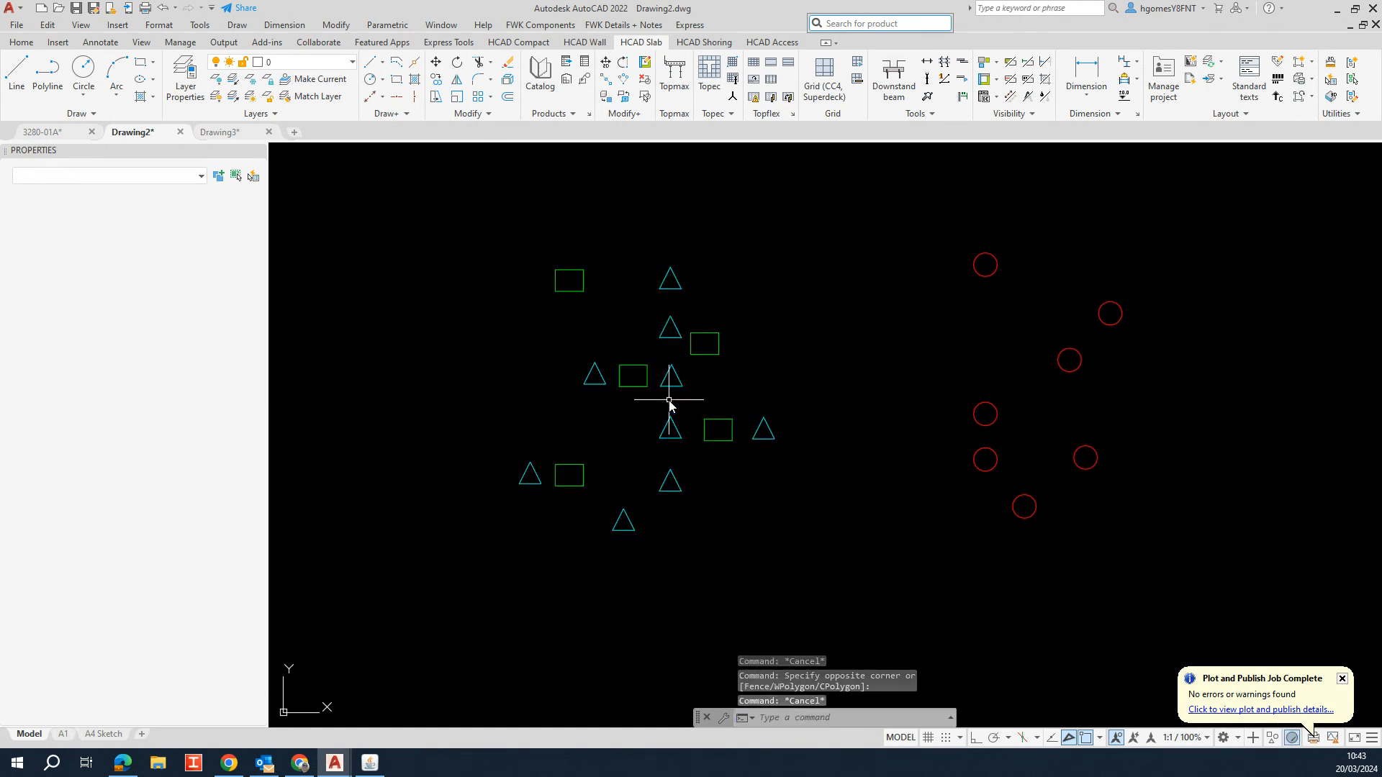
scroll(689, 372, "up", 3)
scroll(633, 378, "down", 2)
left_click(570, 364)
key("Escape")
scroll(565, 378, "down", 6)
scroll(540, 370, "up", 5)
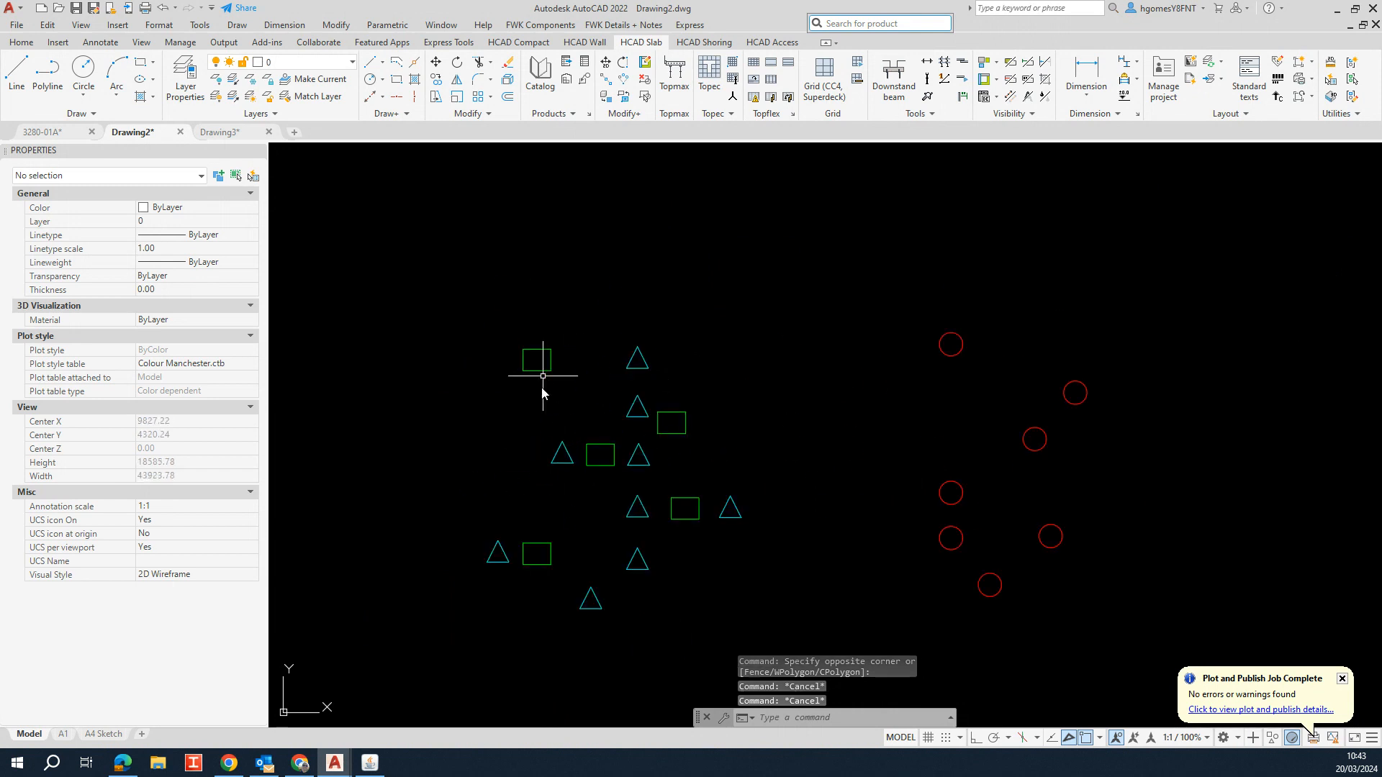
left_click(437, 251)
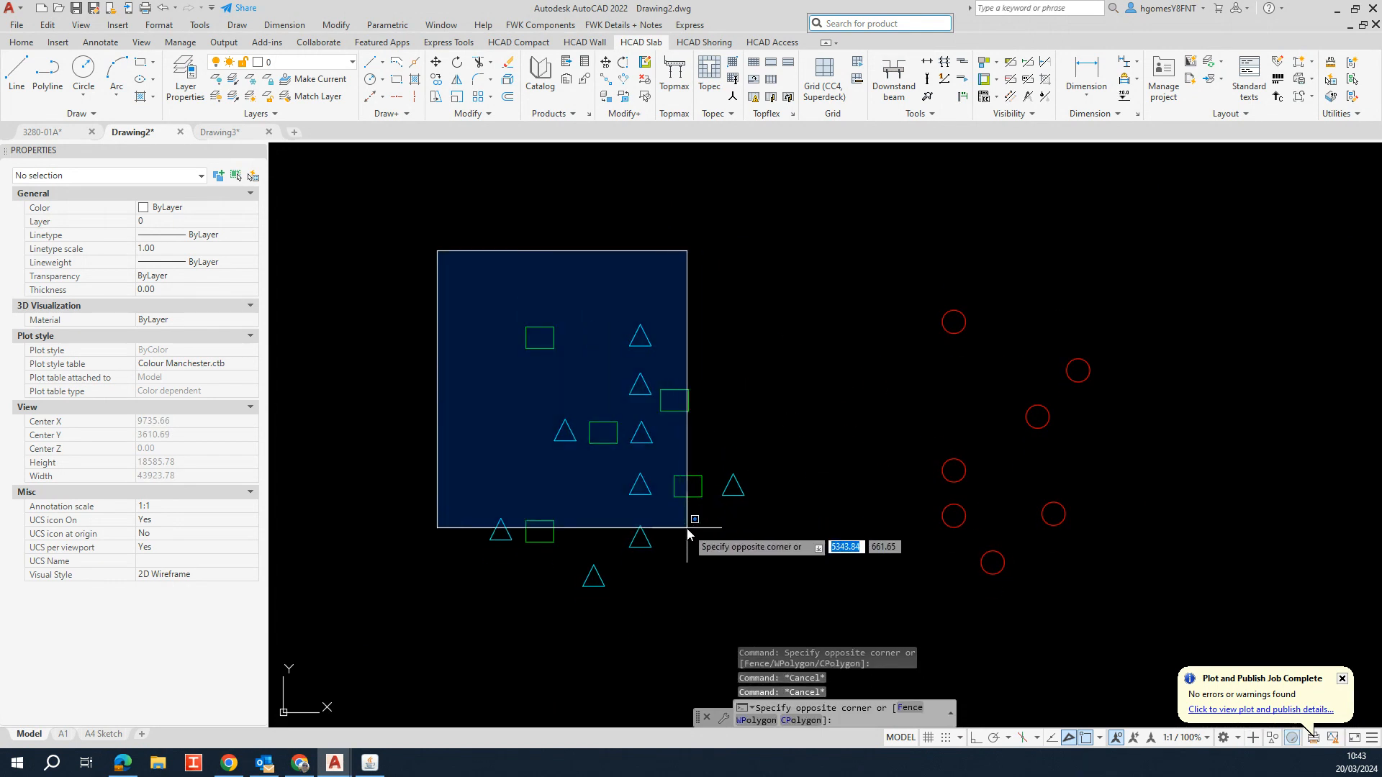
key("Escape")
key("Escape")
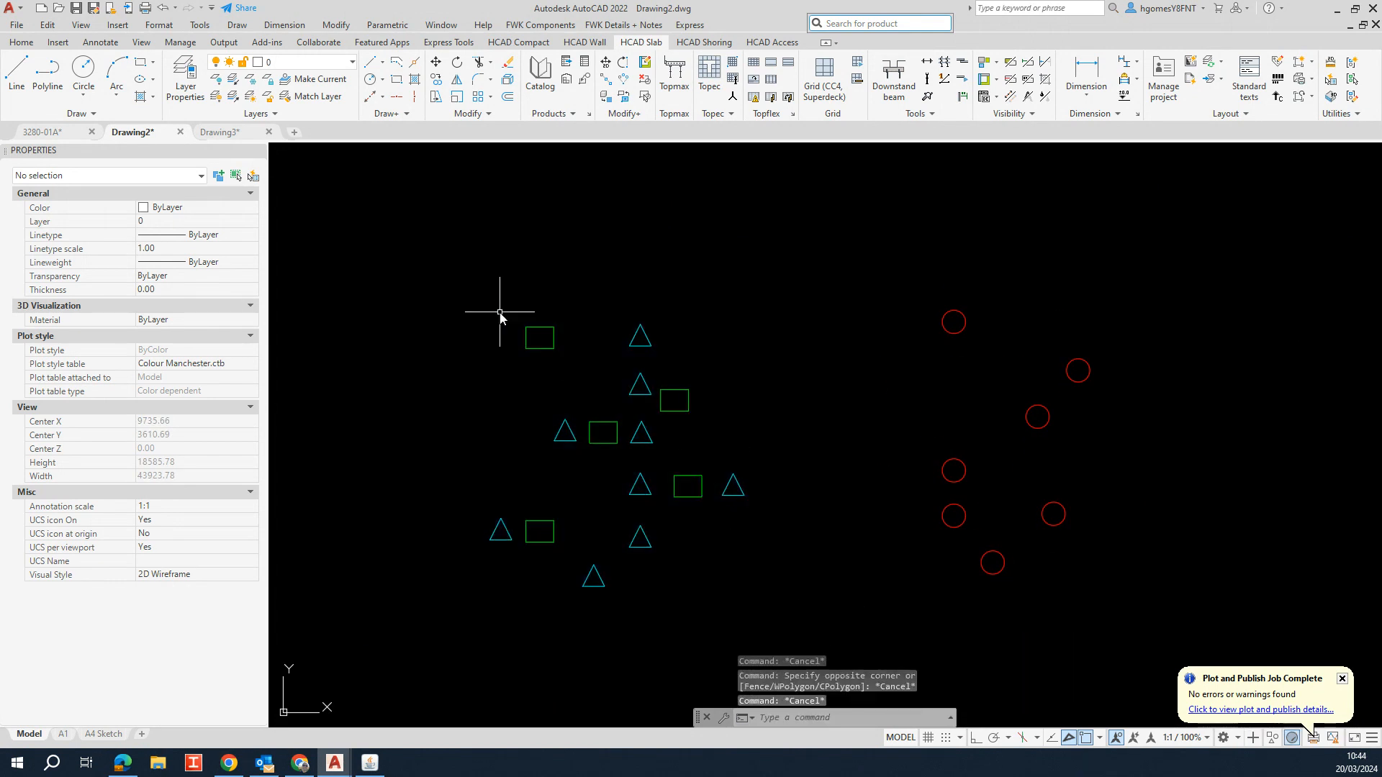
Use Quick Select on the entire drawing to select multiple object types whose color equals Green
left_click(253, 177)
left_click(949, 240)
left_click(893, 253)
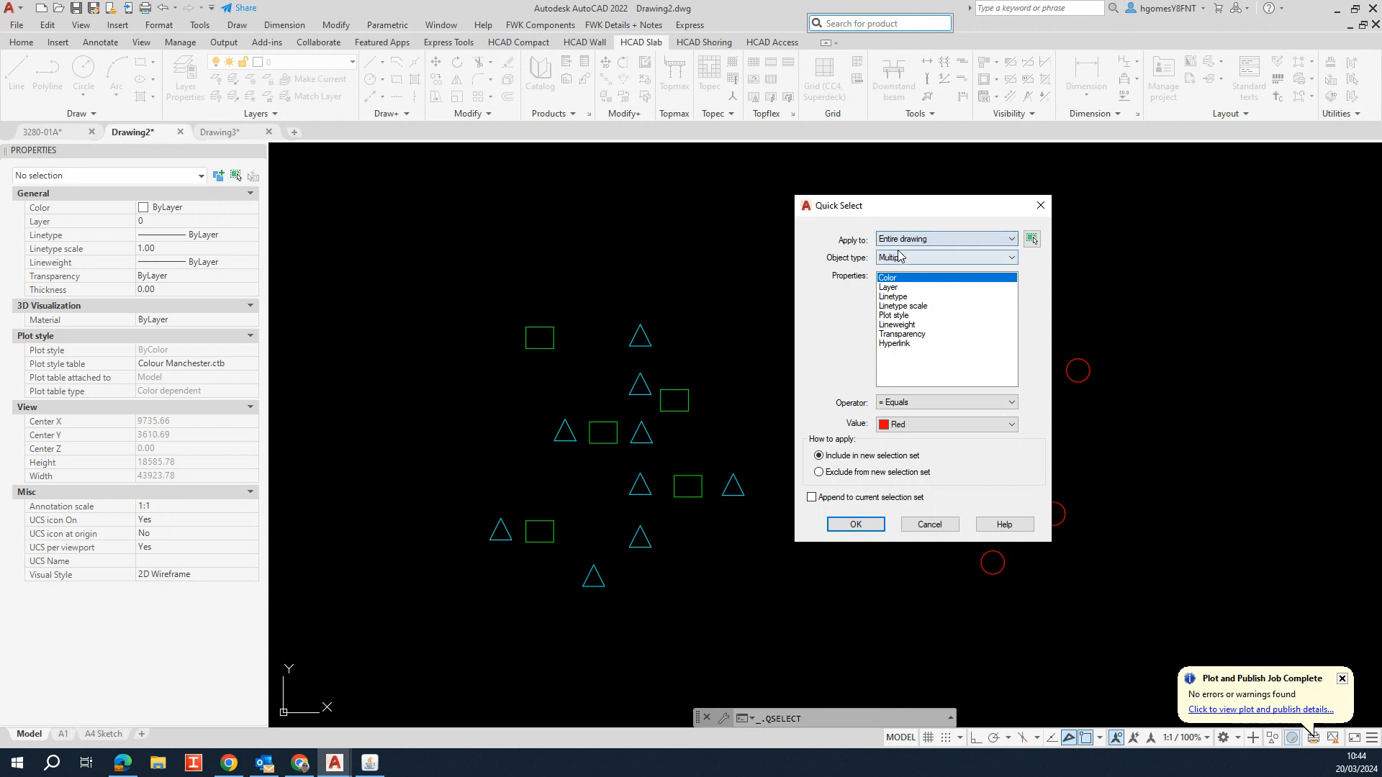
left_click_drag(894, 215, 976, 211)
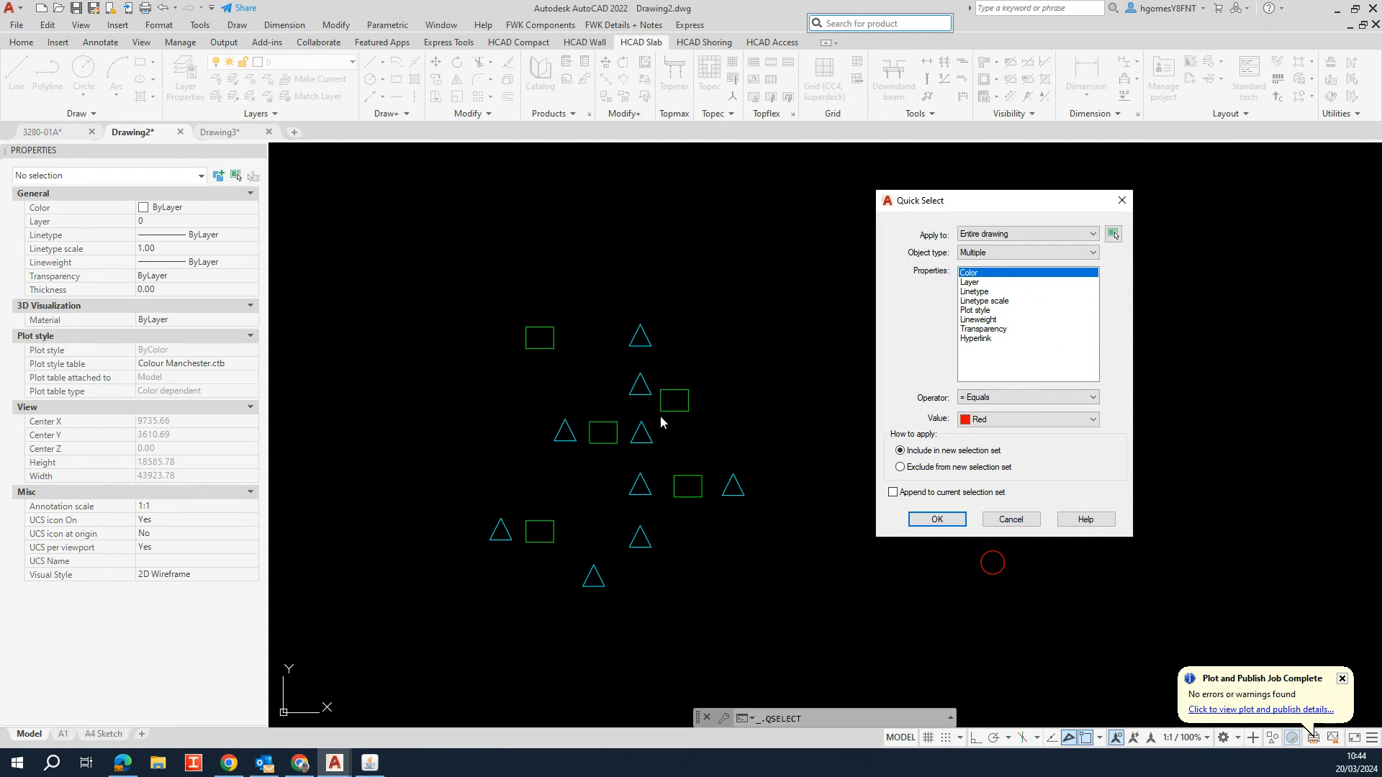
left_click(986, 424)
left_click(1006, 472)
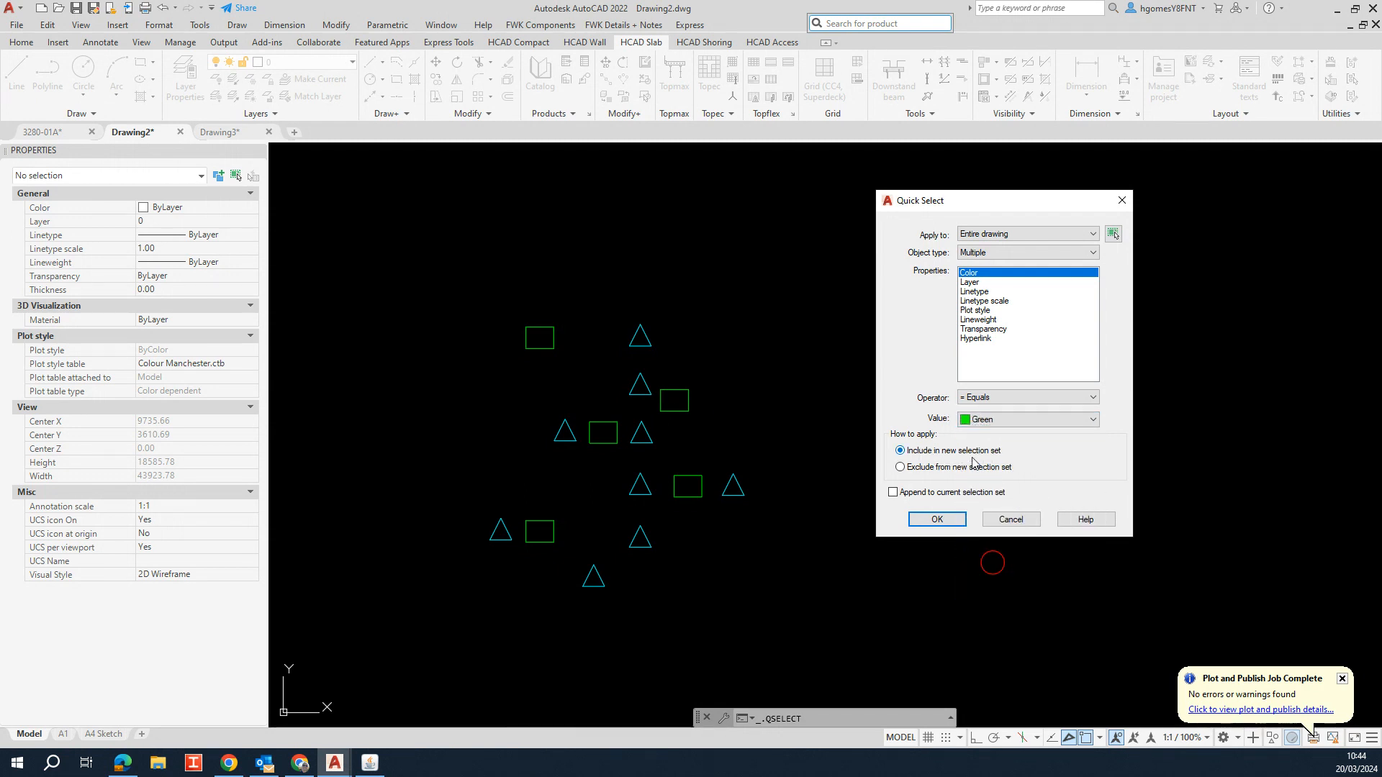
left_click(936, 519)
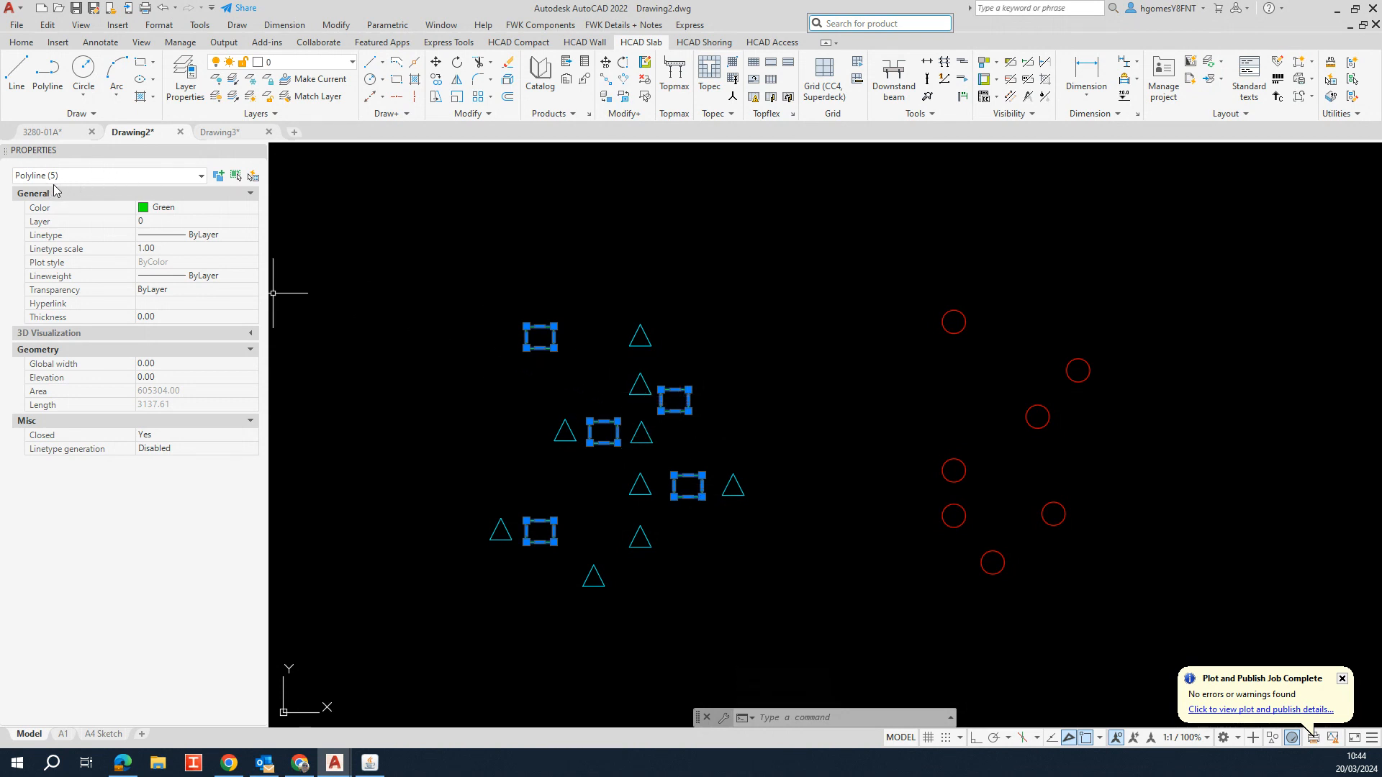
Move the selected green rectangles to the left of the cyan triangles
mouse_move(617, 380)
middle_mouse_down()
mouse_move(617, 364)
mouse_move(732, 308)
middle_mouse_up()
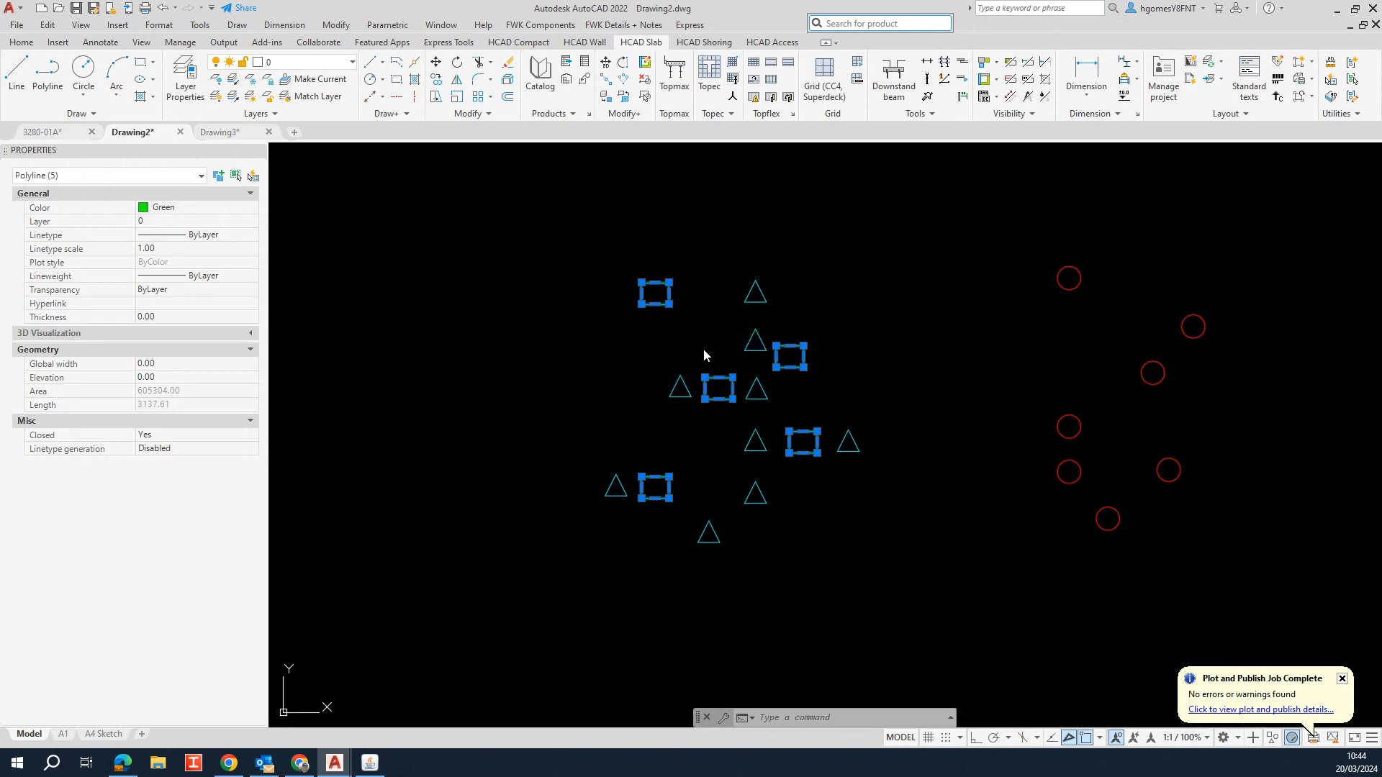
key("m")
key("Return")
left_click(734, 390)
left_click(381, 310)
Select only the cyan triangles with a window and check their type and color properties
middle_click_drag(322, 421, 376, 428)
scroll(557, 246, "down", 2)
middle_click_drag(557, 245, 529, 298)
left_click(521, 249)
left_click(829, 548)
left_click(552, 342)
key("Escape")
left_click(348, 238)
key("Escape")
left_click(538, 270)
left_click(819, 547)
key("Escape")
left_click(546, 247)
left_click(809, 552)
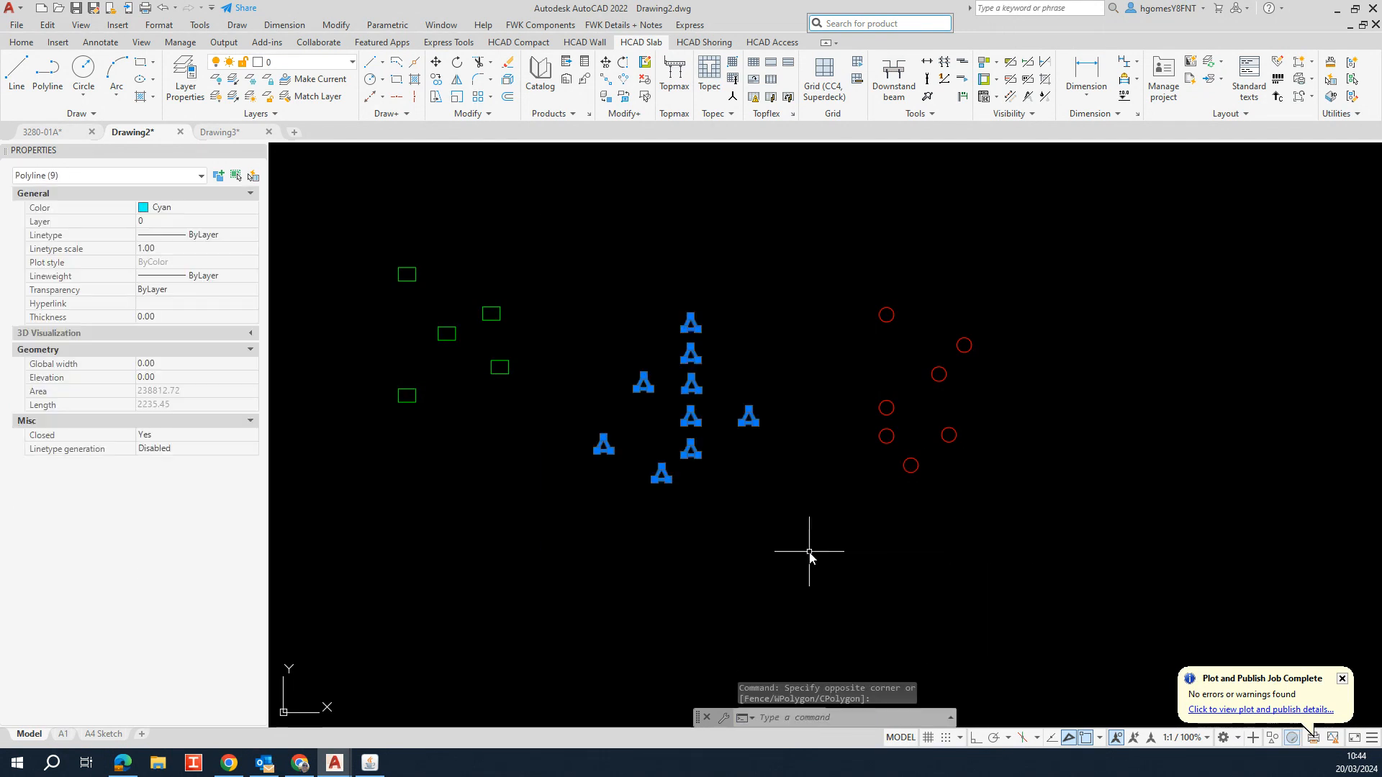
Clear the triangle selection and switch to Drawing3
scroll(672, 374, "up", 2)
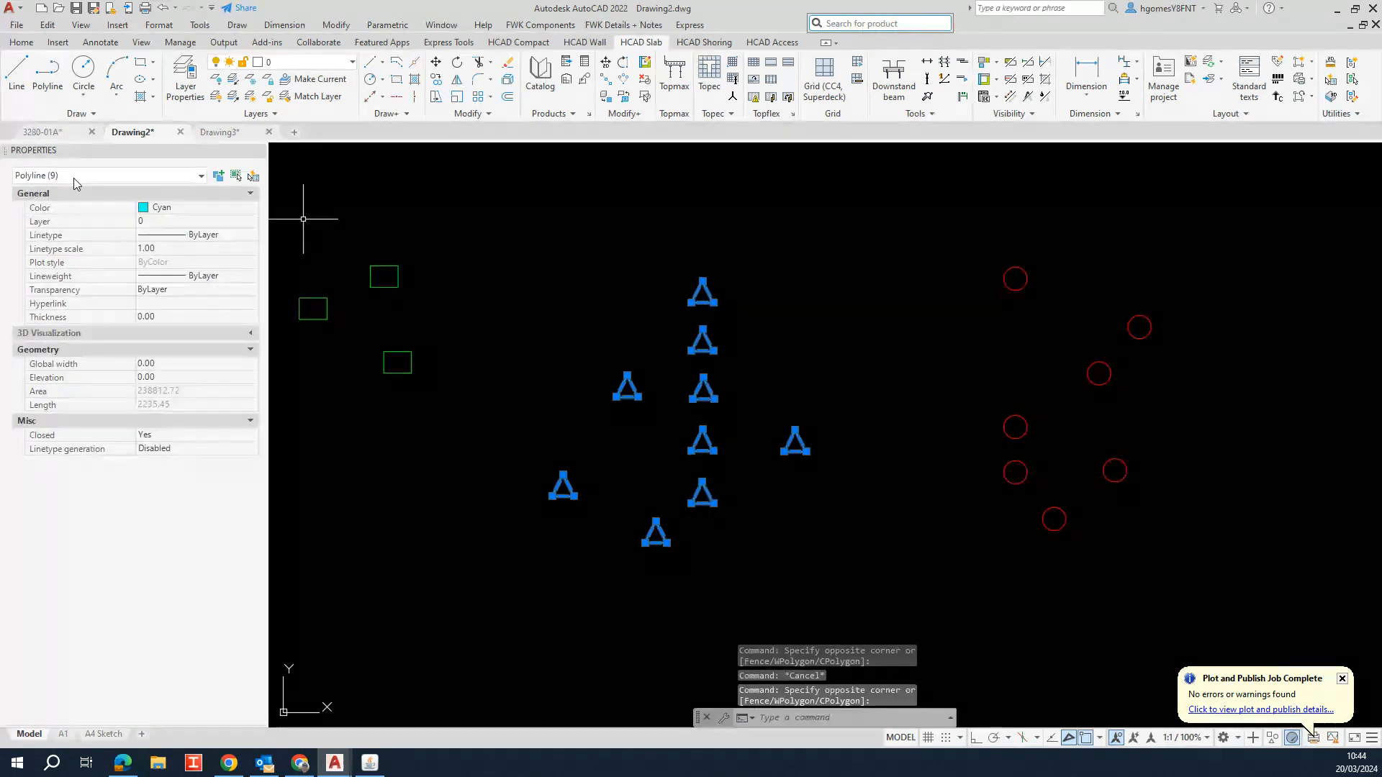
key("Escape")
left_click(220, 131)
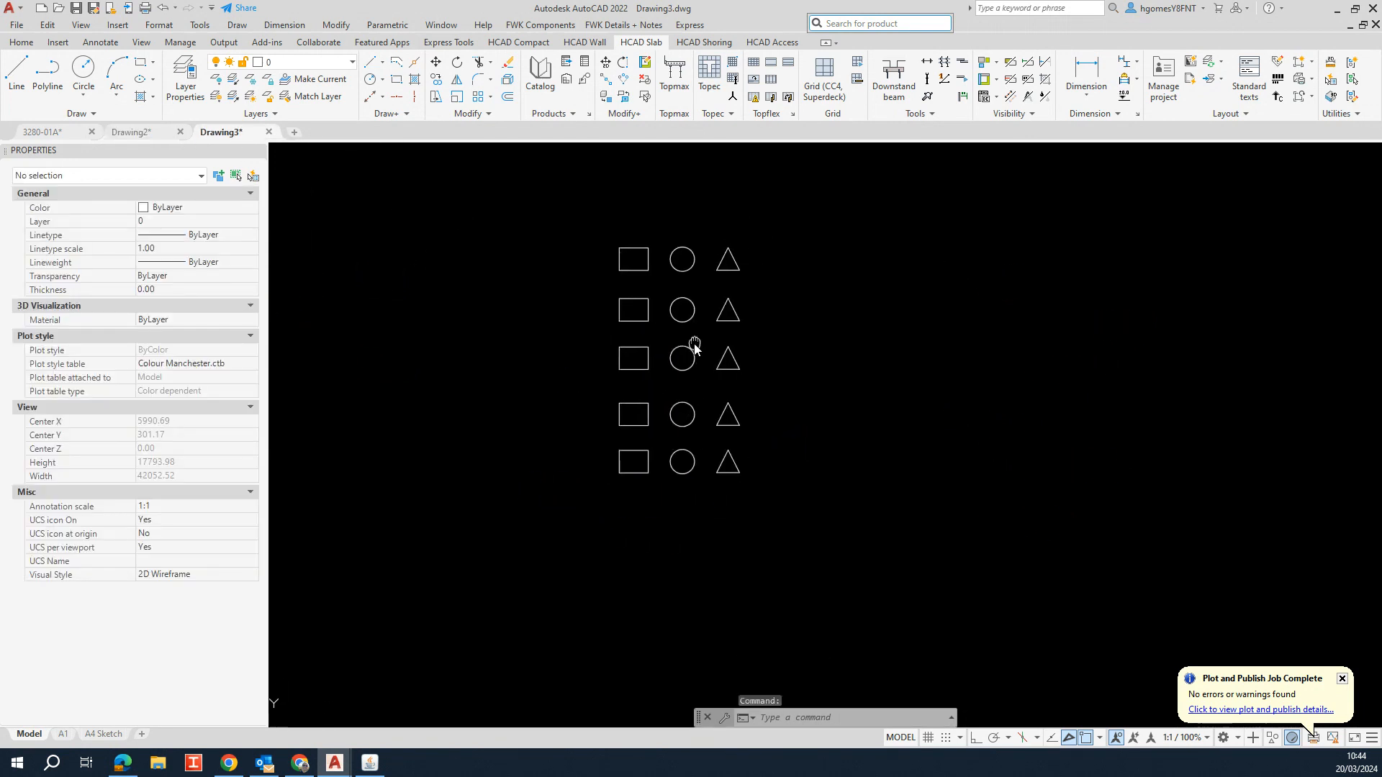
type("m")
key("Return")
scroll(733, 252, "up", 2)
middle_click_drag(652, 340, 656, 442)
key("Escape")
key("Escape")
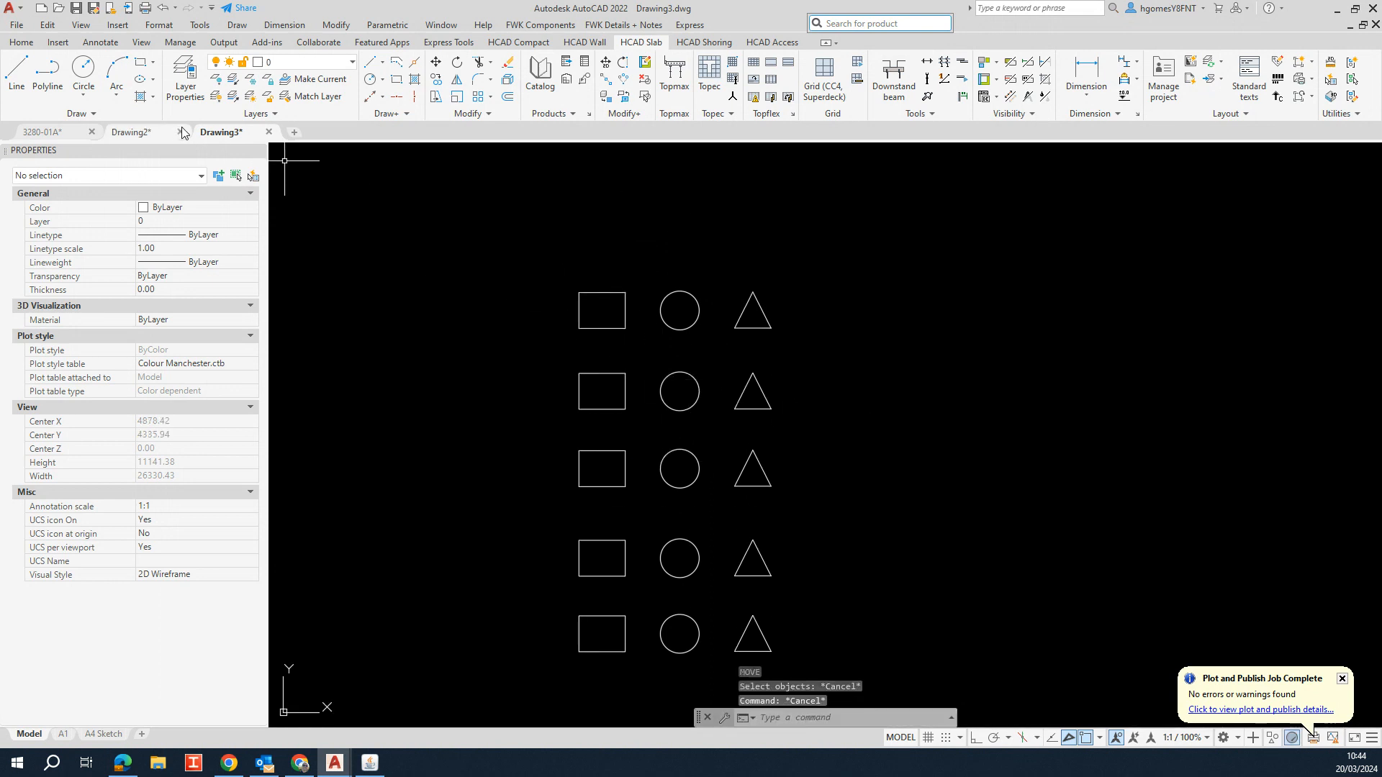
key("Escape")
Inspect the properties of the top row's rectangle, circle and triangle by selecting each individually
left_click(715, 387)
left_click(671, 401)
key("Escape")
left_click(624, 337)
left_click(611, 317)
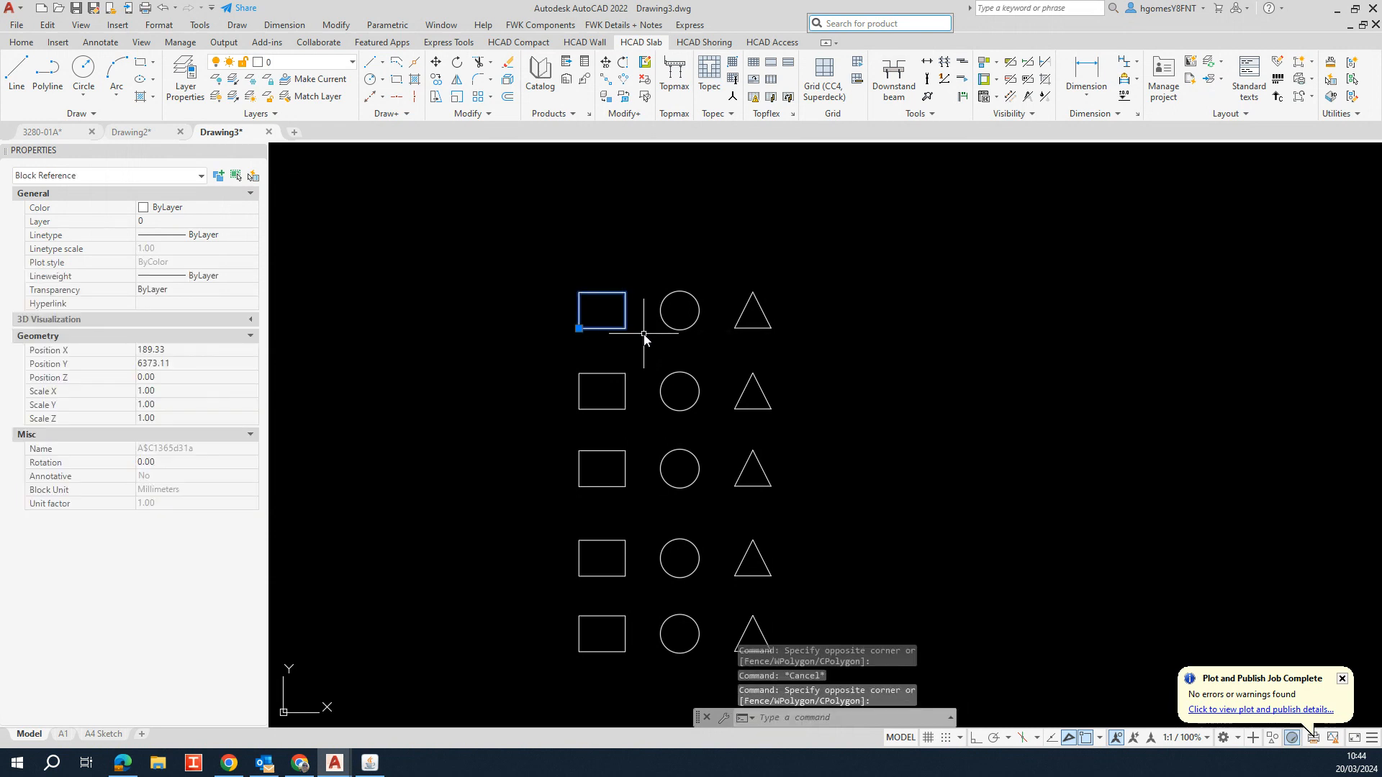
key("Escape")
left_click(710, 340)
left_click(693, 321)
key("Escape")
left_click(749, 311)
key("Escape")
key("Return")
left_click(765, 406)
key("Escape")
left_click(762, 329)
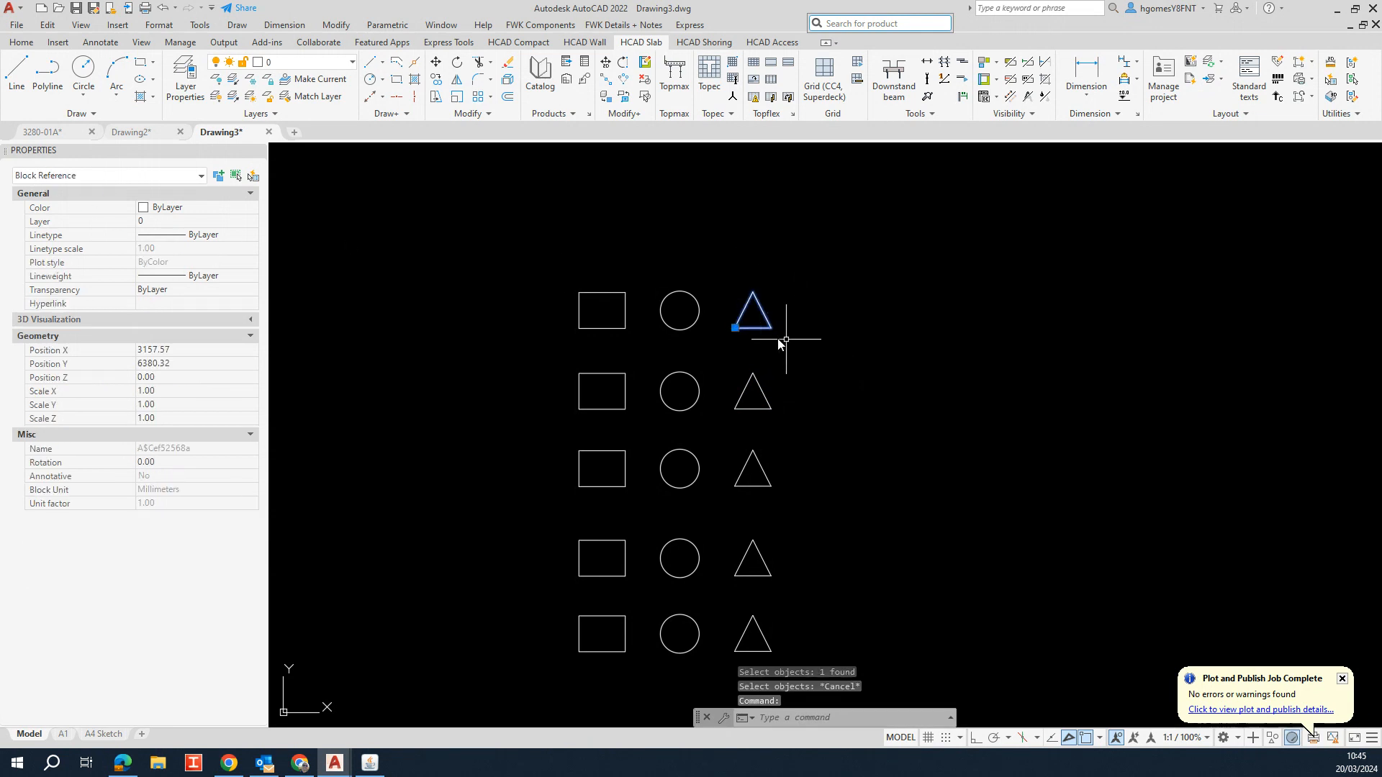
key("Escape")
type("m")
key("Return")
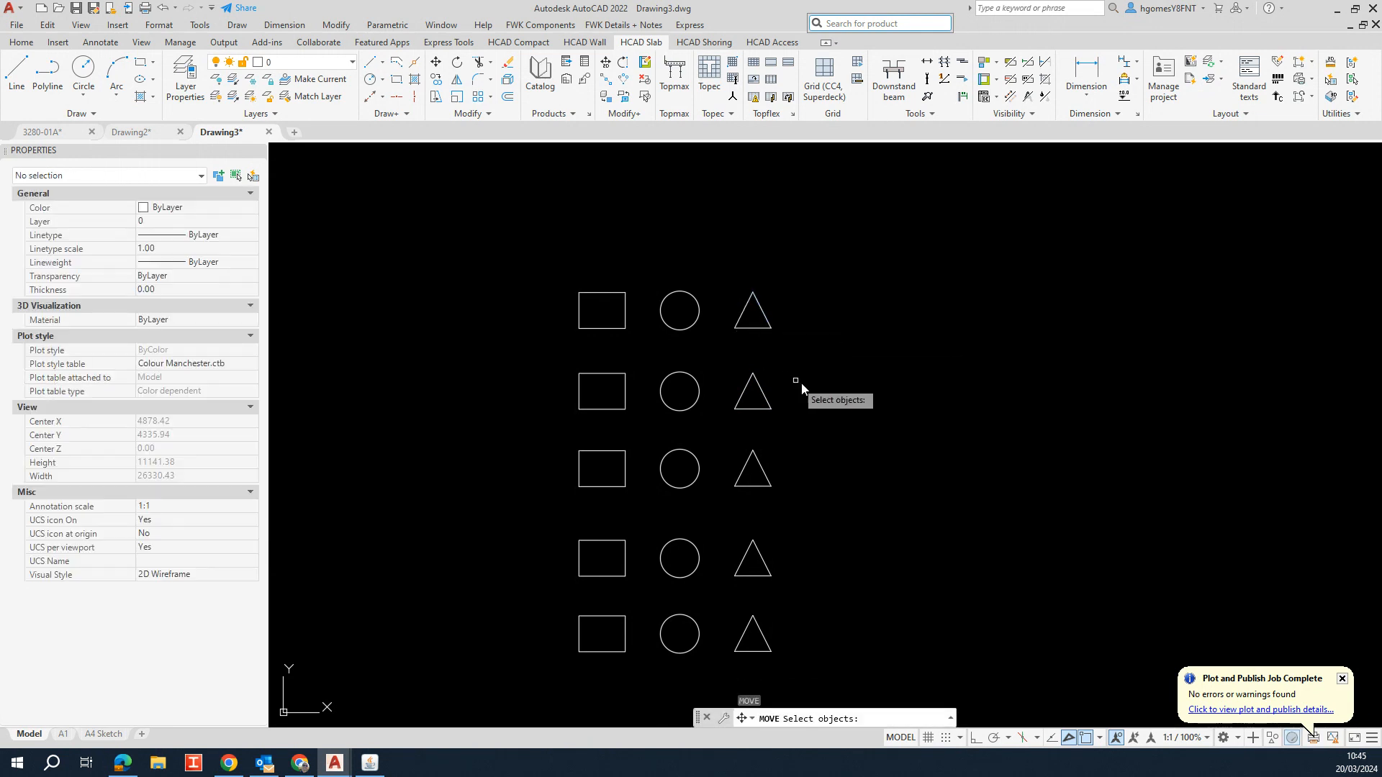
left_click(821, 380)
key("Escape")
scroll(684, 343, "down", 2)
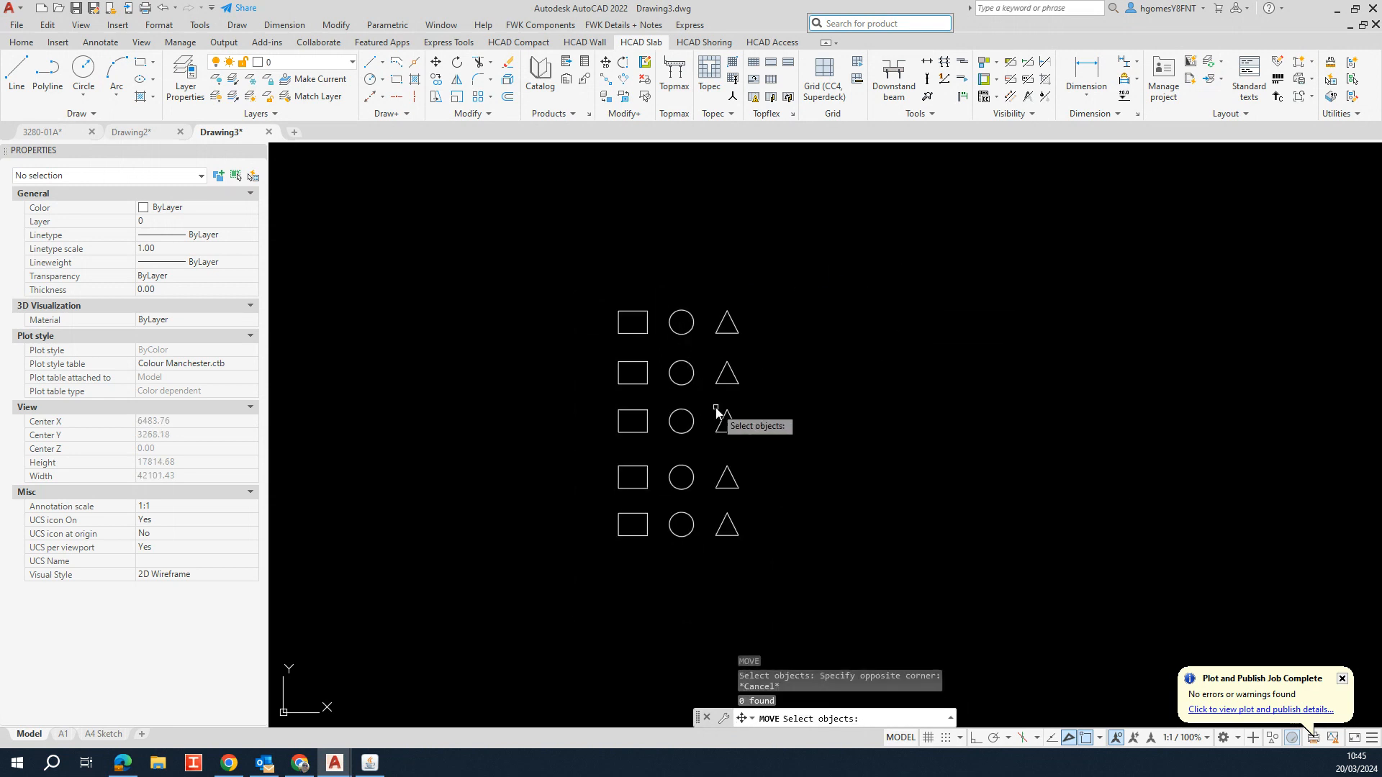
key("Escape")
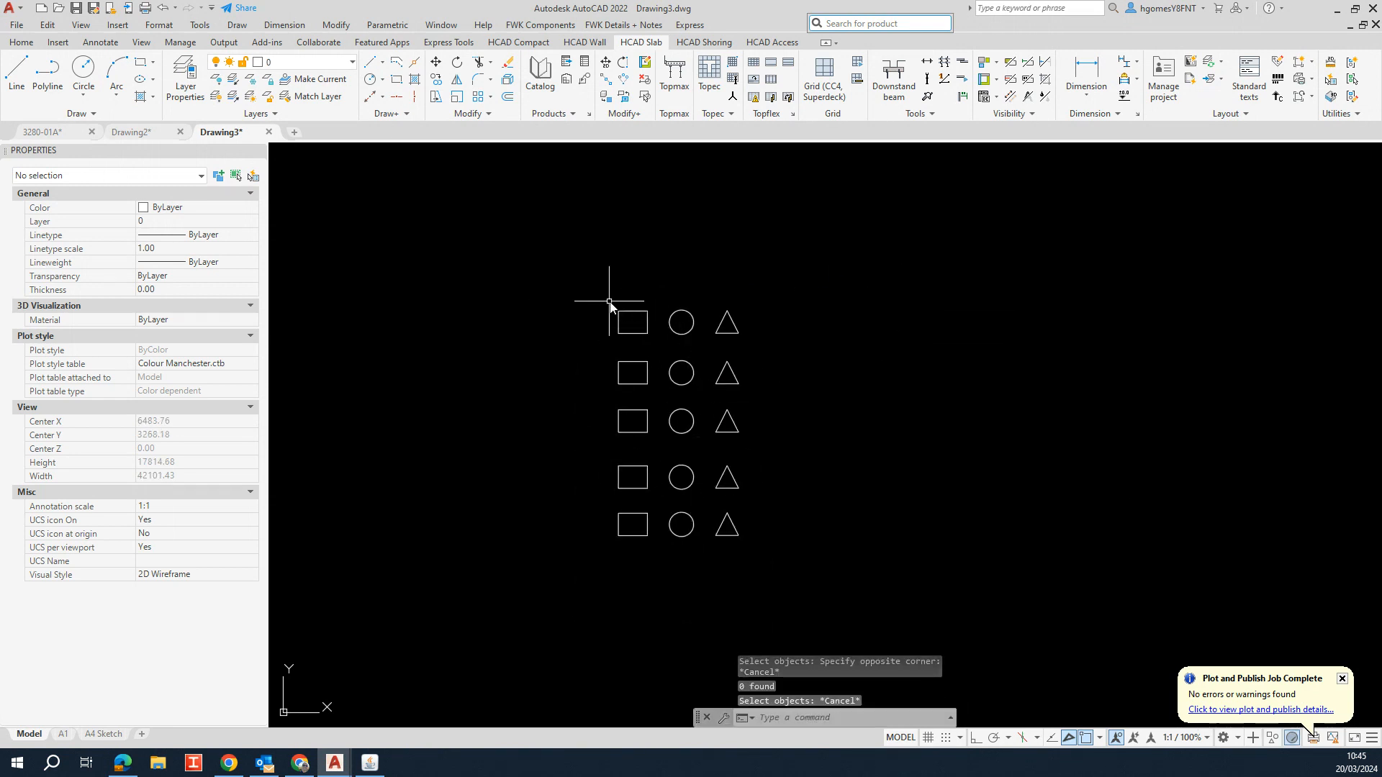
middle_click_drag(636, 308, 565, 277)
key("Escape")
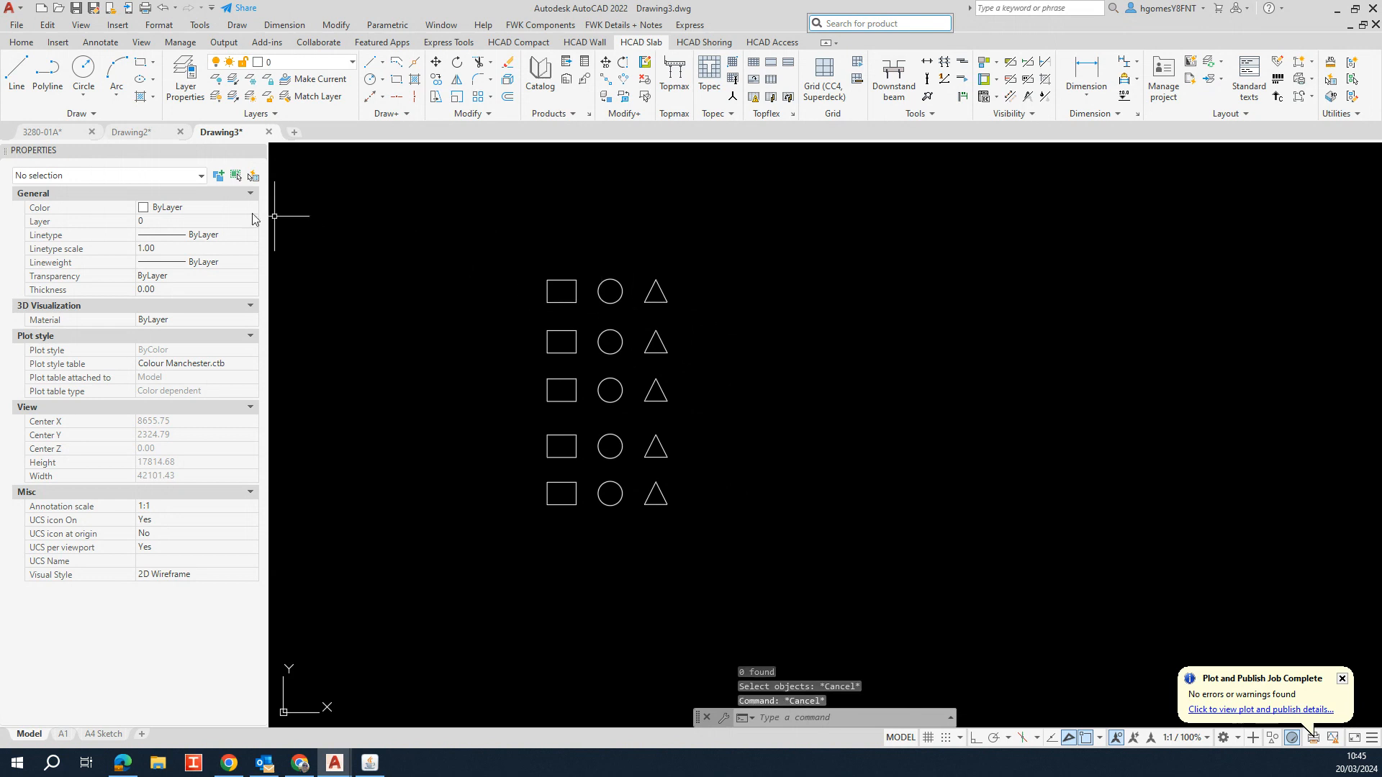
Select all the rectangles, circles and triangles with a window and open Quick Select on them with object type Block Reference
left_click(431, 240)
left_click(818, 610)
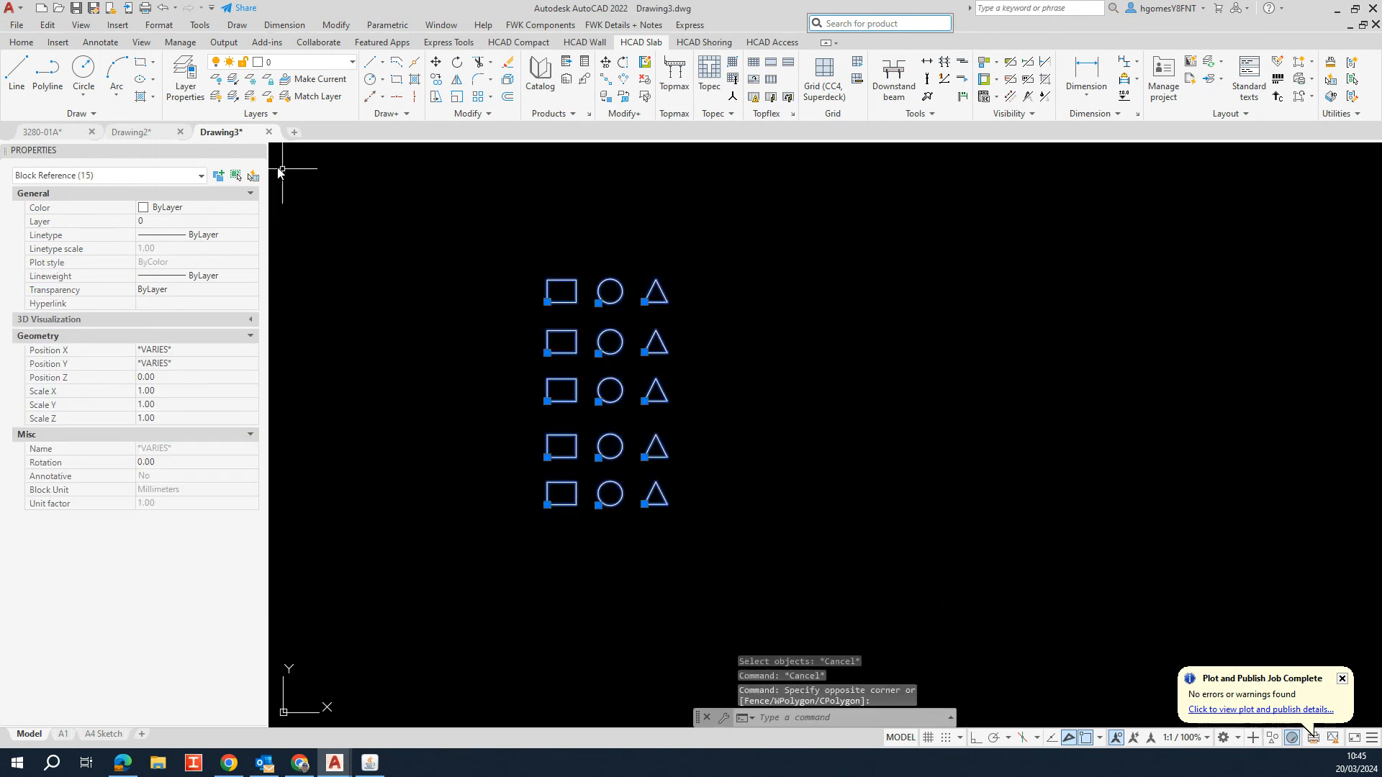
left_click(254, 176)
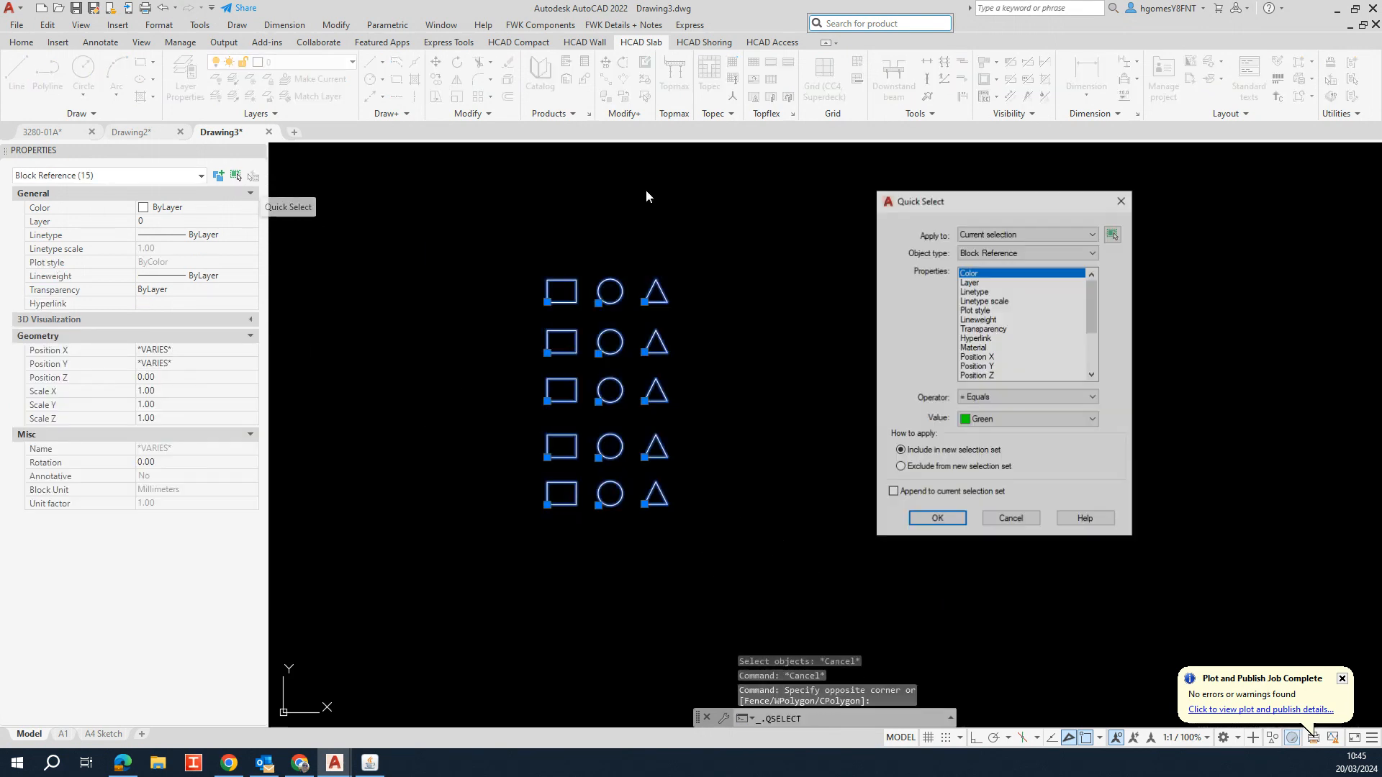
left_click(997, 252)
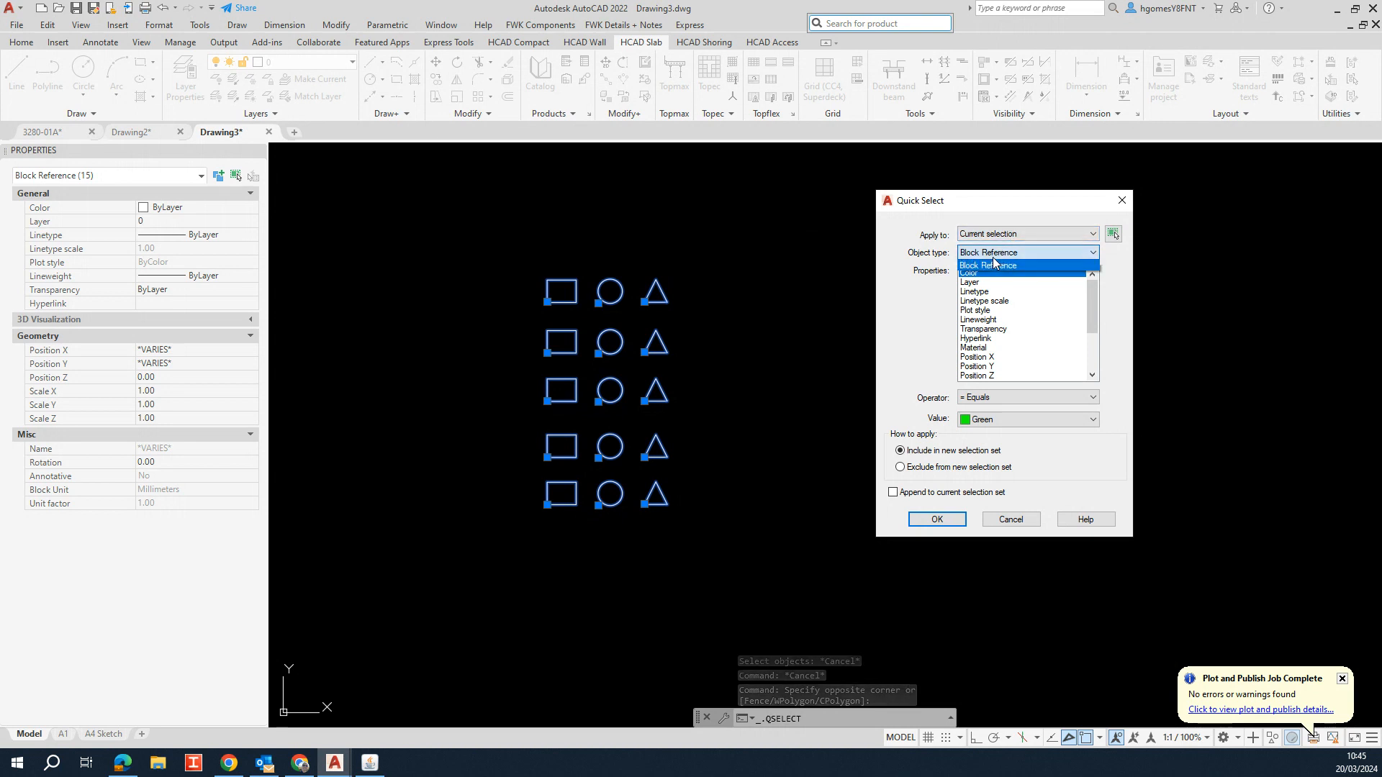
left_click(976, 267)
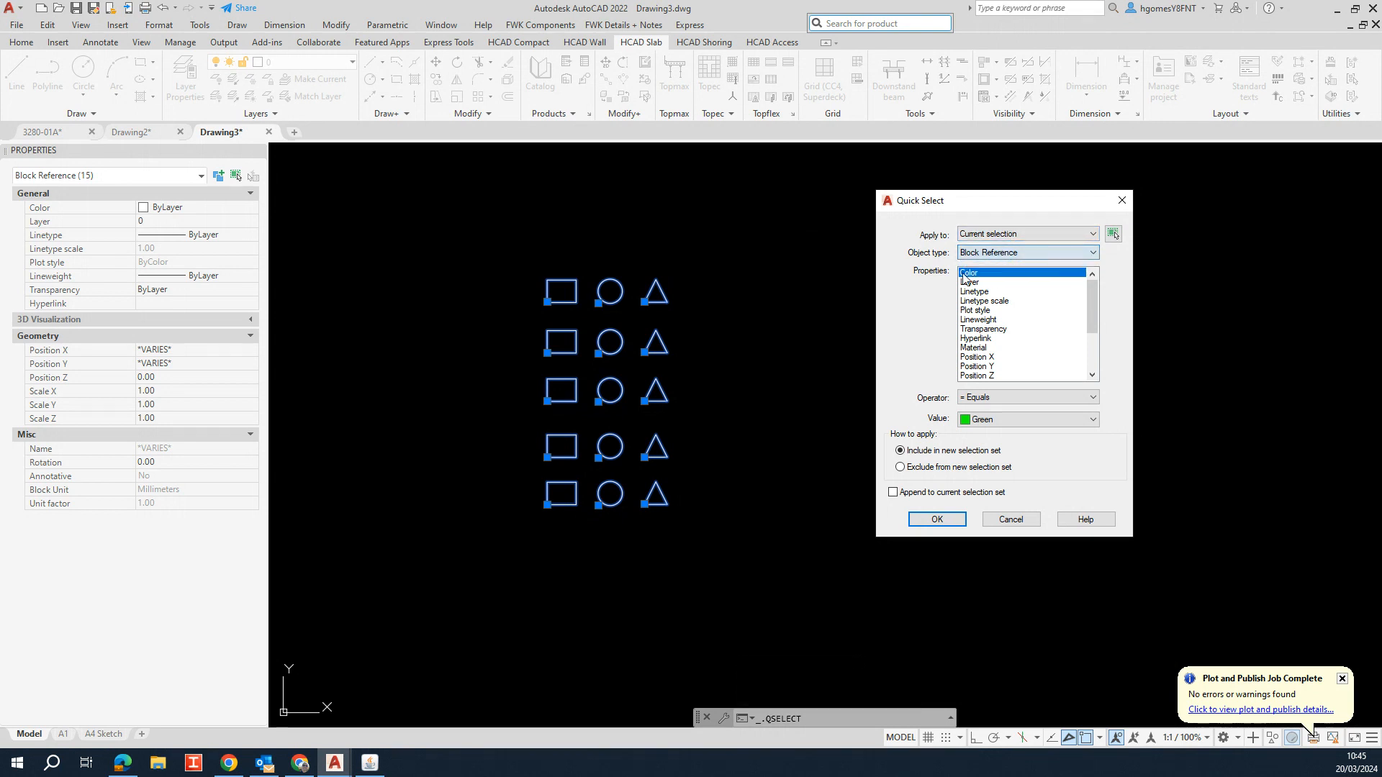
left_click_drag(965, 205, 917, 208)
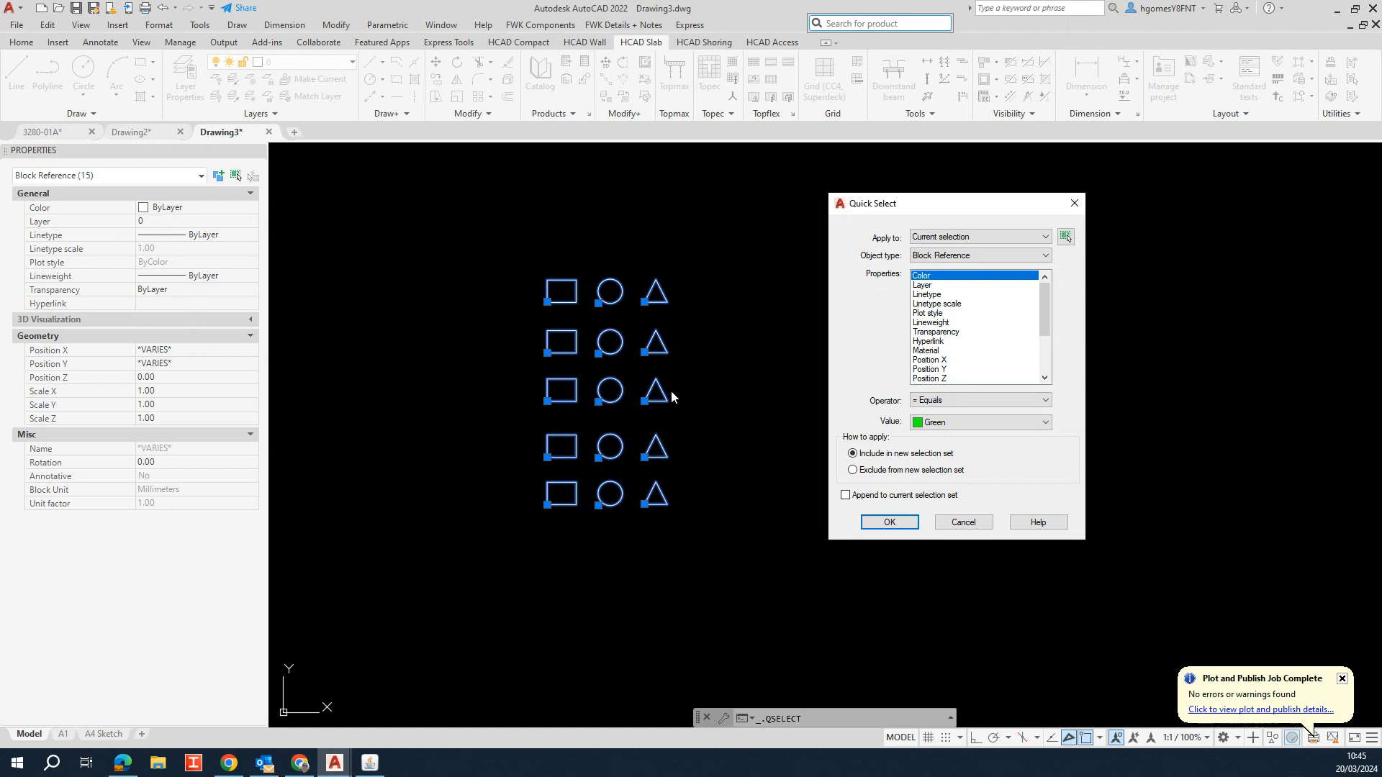
Browse the Quick Select filter properties for the block references, including Layer, and cancel without applying a filter
scroll(1002, 324, "down", 3)
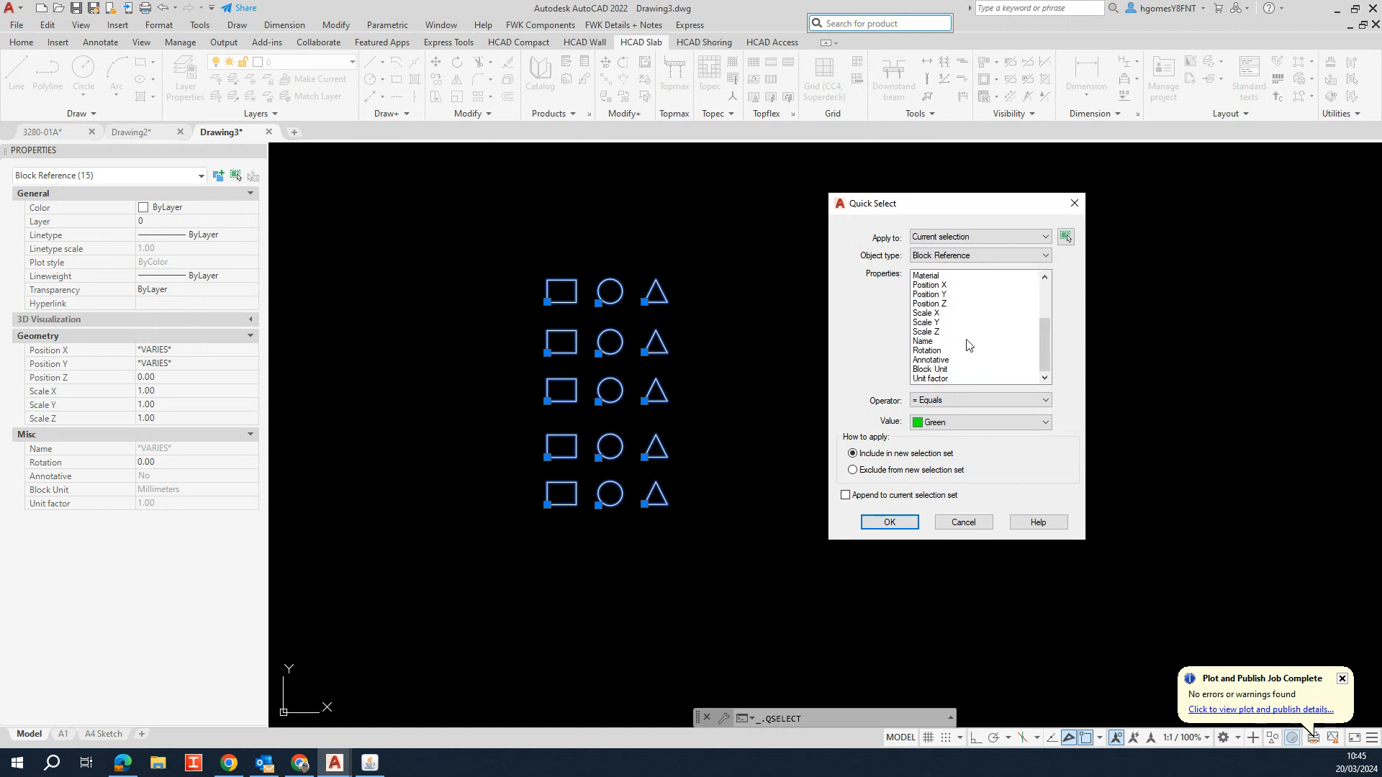
left_click(954, 352)
scroll(955, 351, "up", 3)
left_click(950, 293)
left_click(948, 277)
left_click(943, 294)
left_click(939, 285)
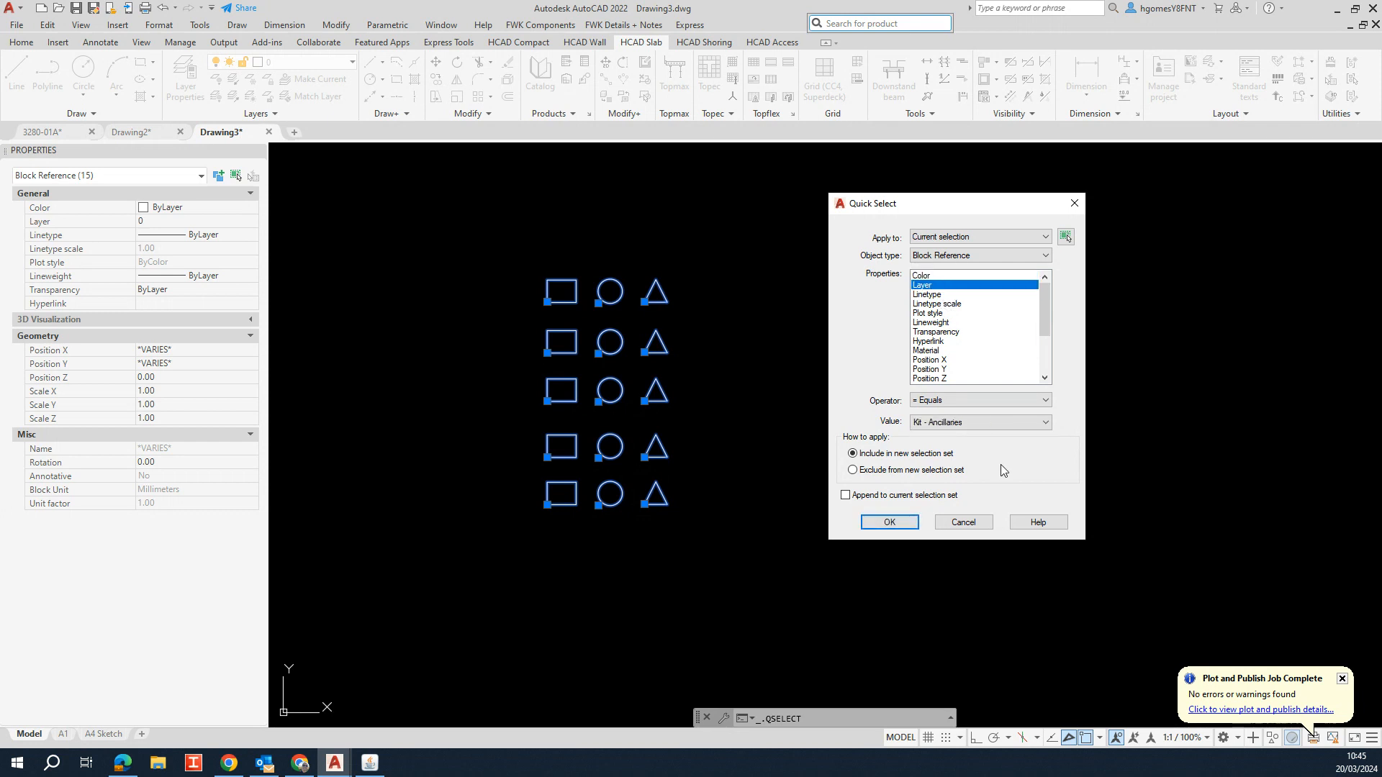
left_click(964, 522)
key("Escape")
Select only the top-row triangle, check its layer, and clear the selection
left_click(641, 311)
scroll(641, 306, "up", 2)
left_click(823, 293)
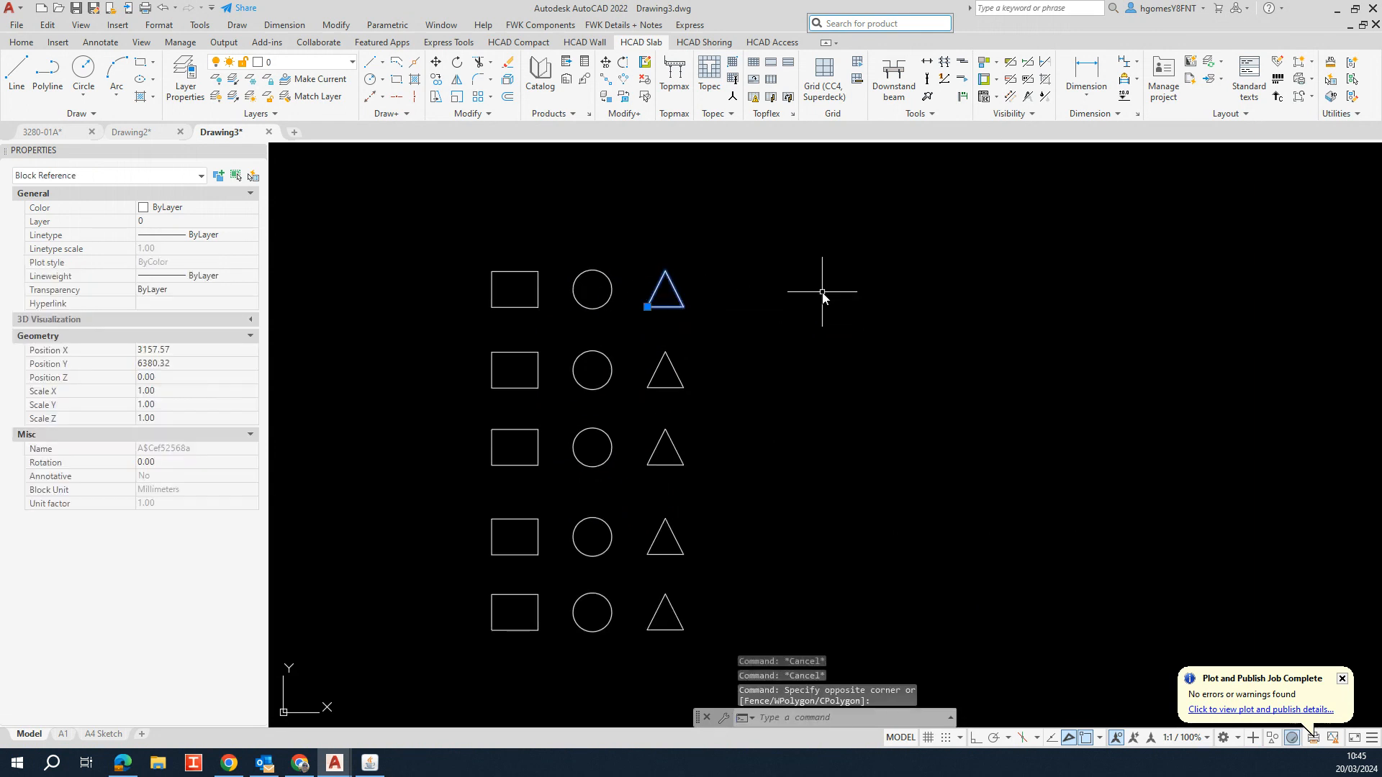
left_click(302, 65)
key("Escape")
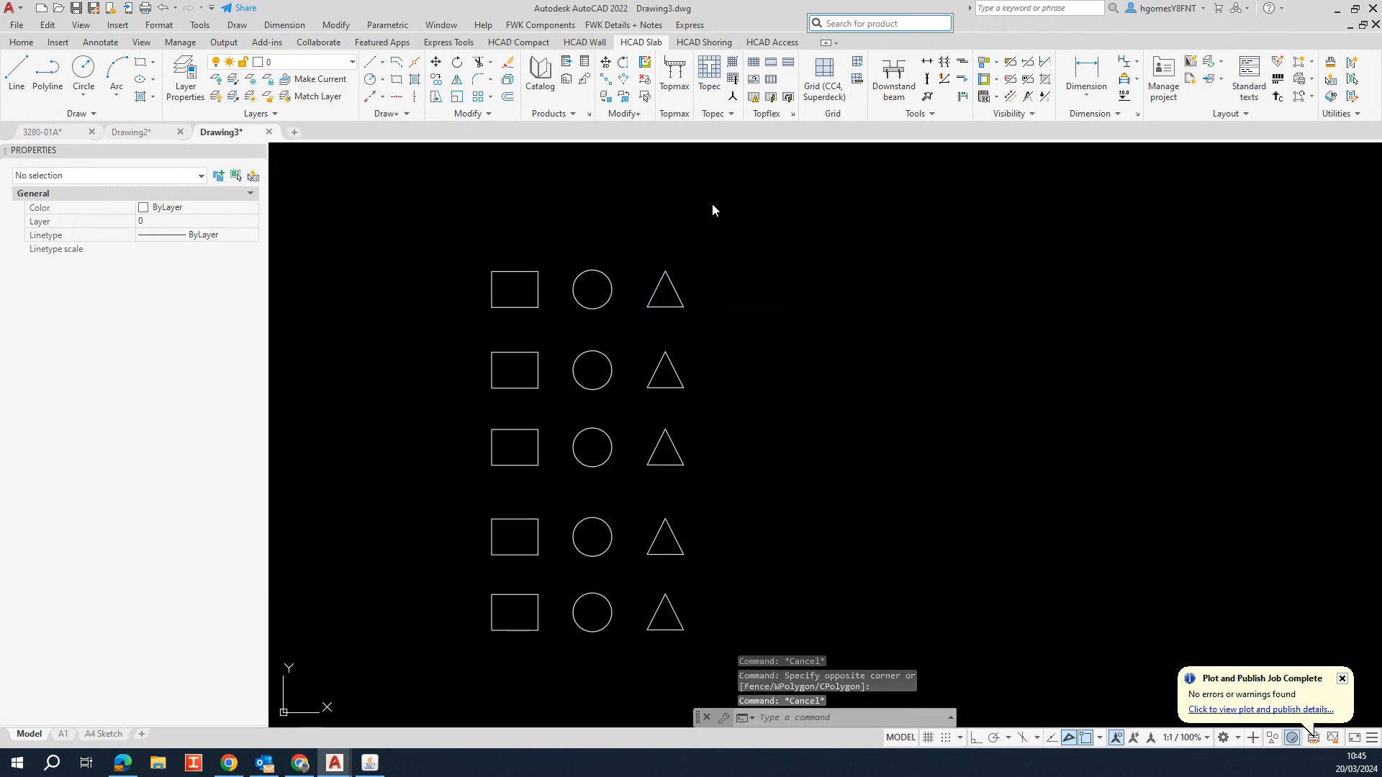
Select all the shapes with a crossing window, check their shared layer, and clear the selection
left_click(771, 226)
left_click(478, 648)
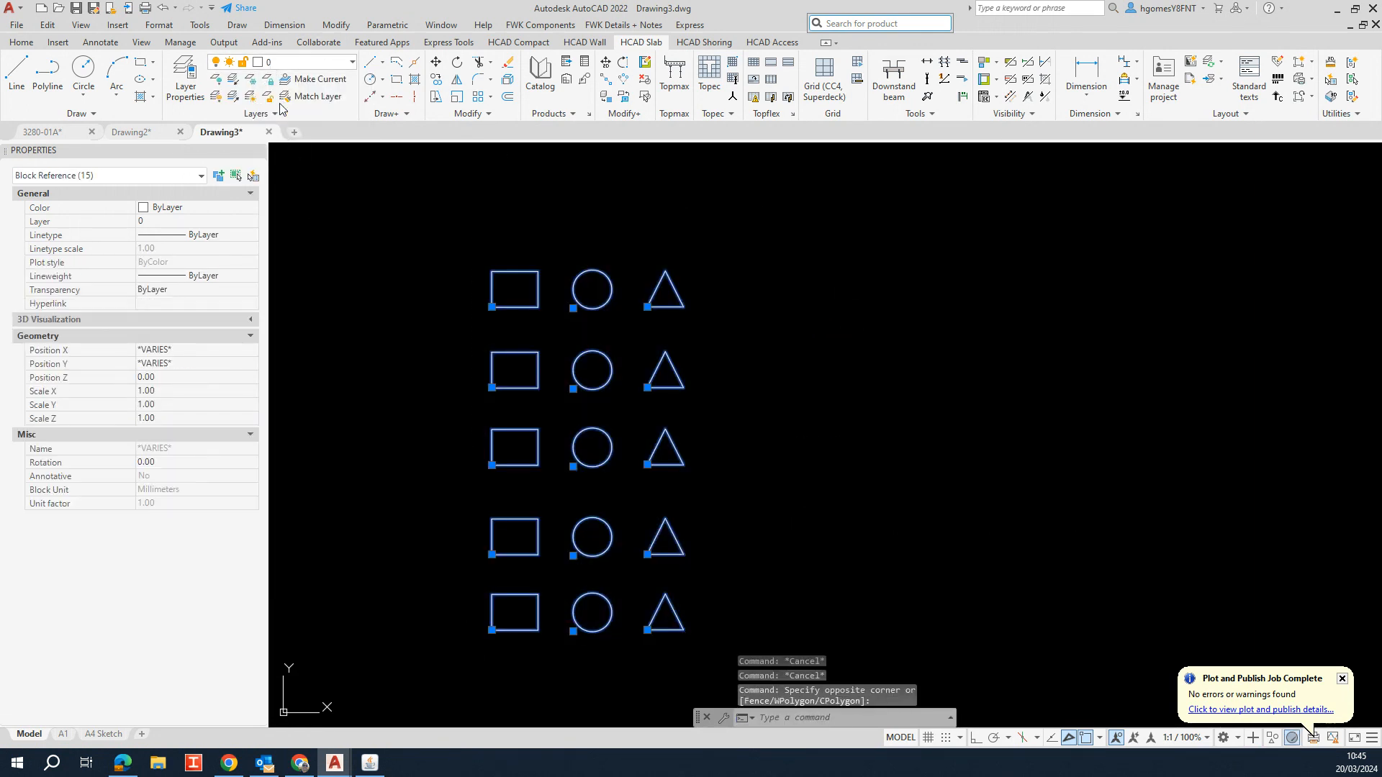
left_click(294, 64)
left_click(291, 81)
key("Escape")
key("Escape")
scroll(772, 284, "down", 2)
scroll(760, 315, "up", 2)
middle_click_drag(556, 400, 652, 418)
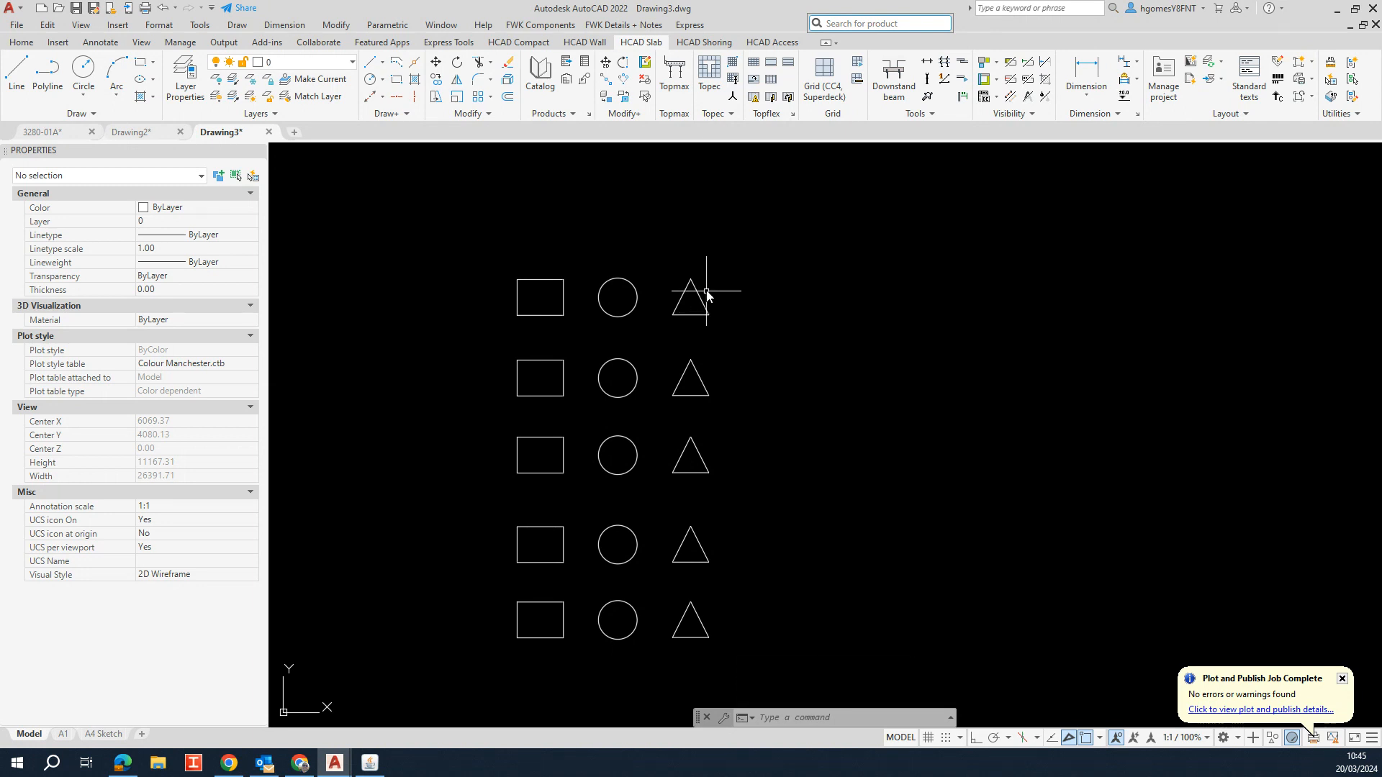
Inspect the block reference properties of the top-row triangle again and deselect it
scroll(697, 285, "up", 2)
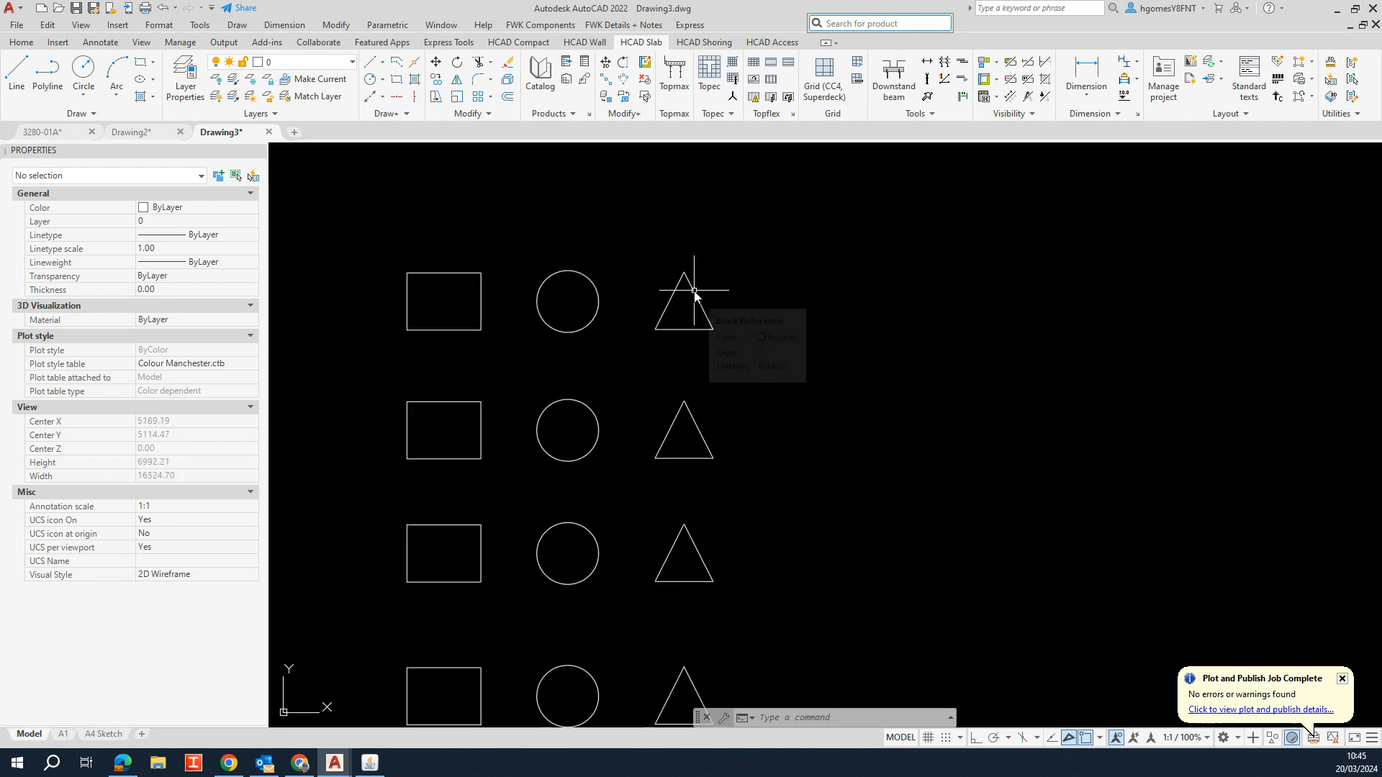
left_click(695, 295)
scroll(691, 462, "down", 4)
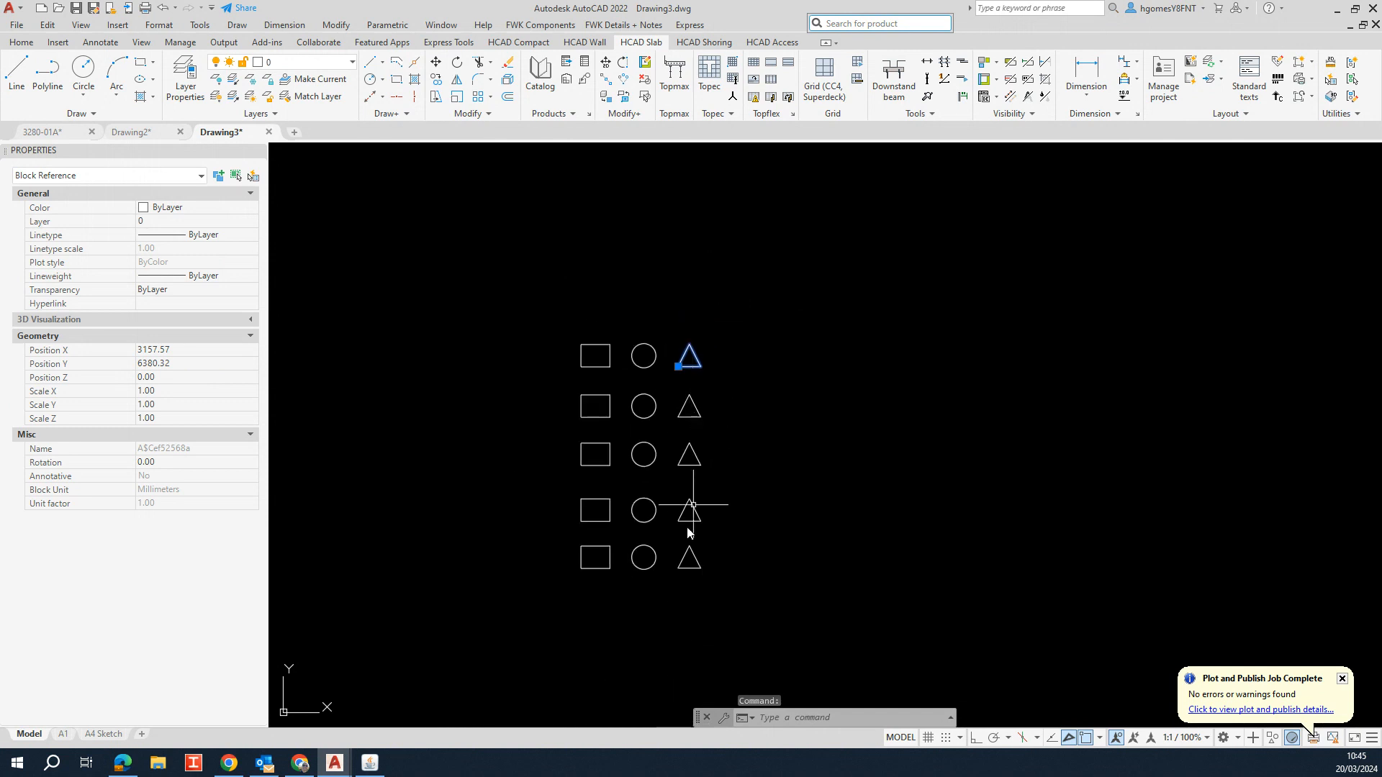
scroll(693, 395, "up", 4)
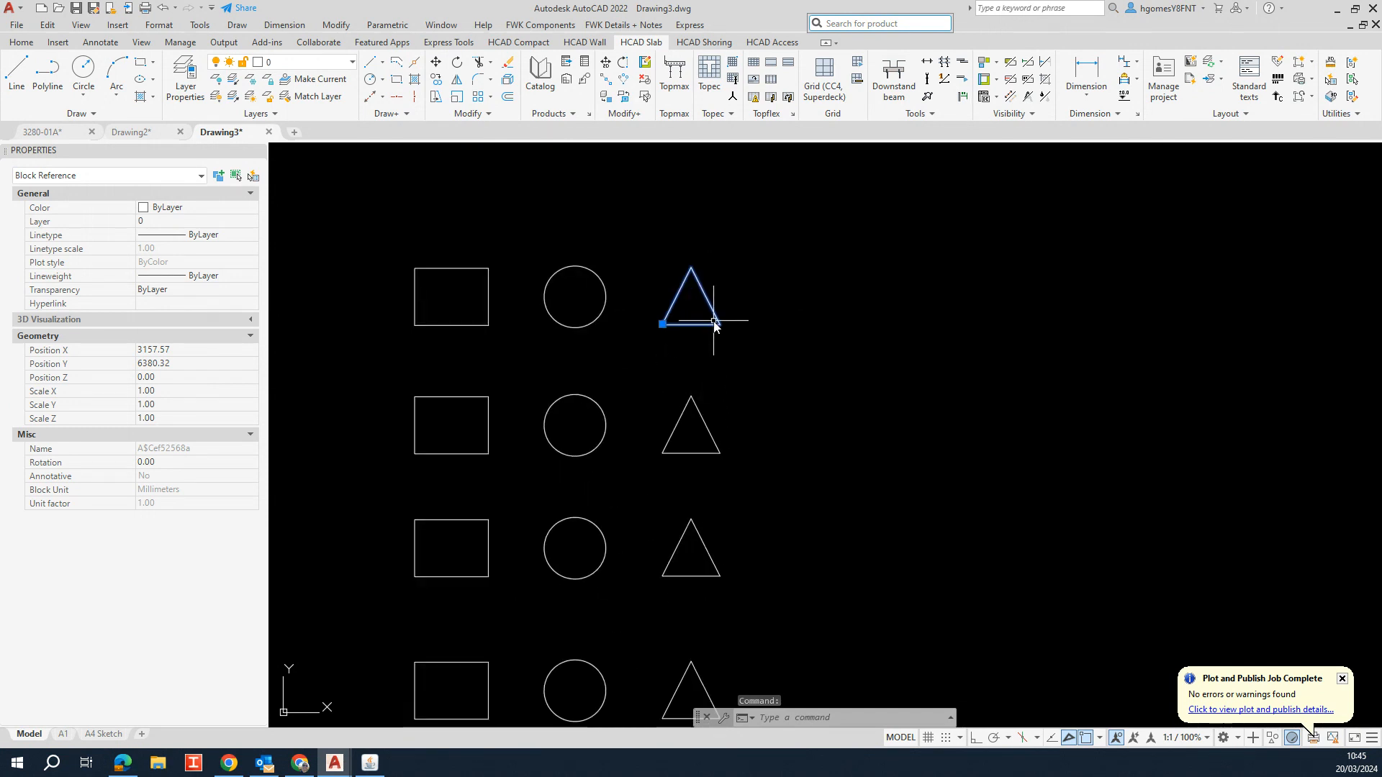
key("Escape")
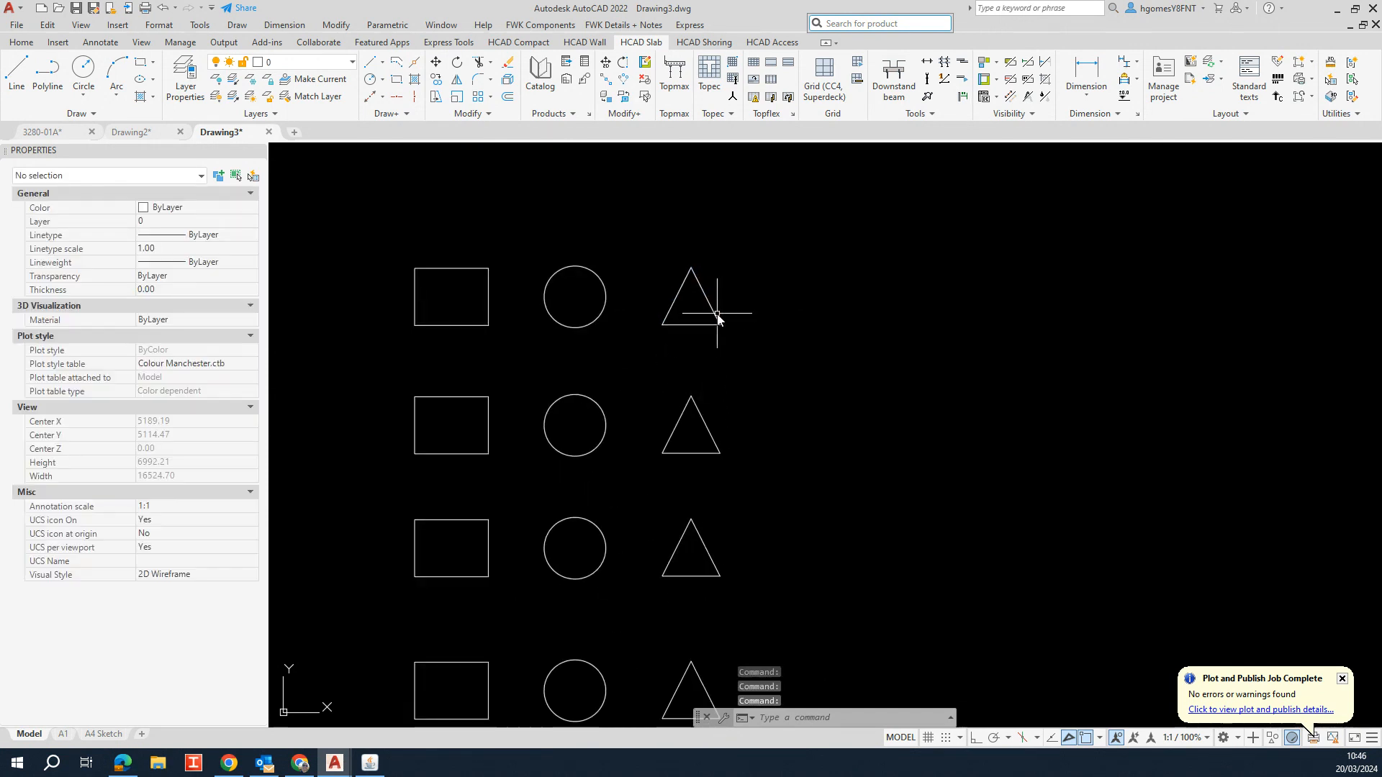
Select every triangle block with Select Similar from the top-row triangle and move them to the right, away from the circles
left_click(716, 315)
right_click(711, 308)
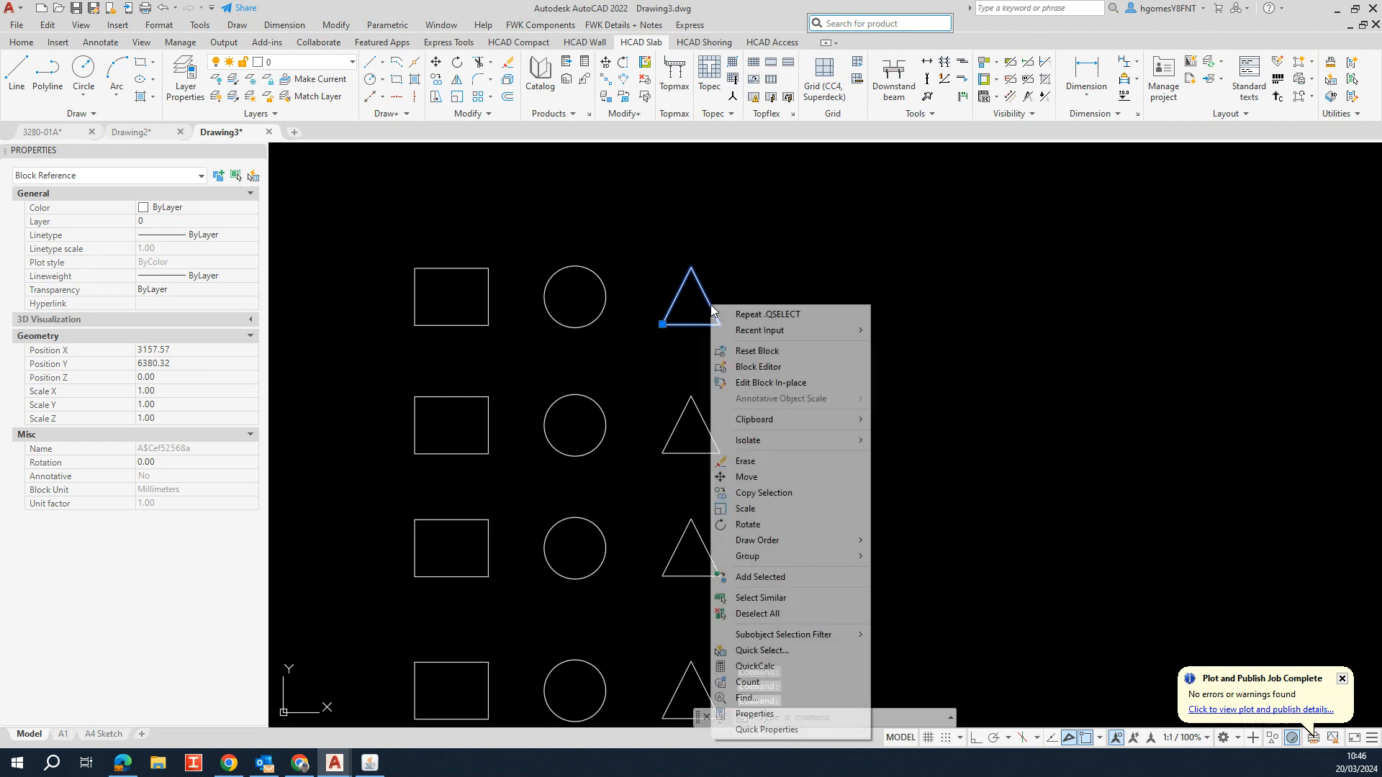
left_click(780, 599)
scroll(734, 364, "down", 4)
scroll(698, 364, "up", 2)
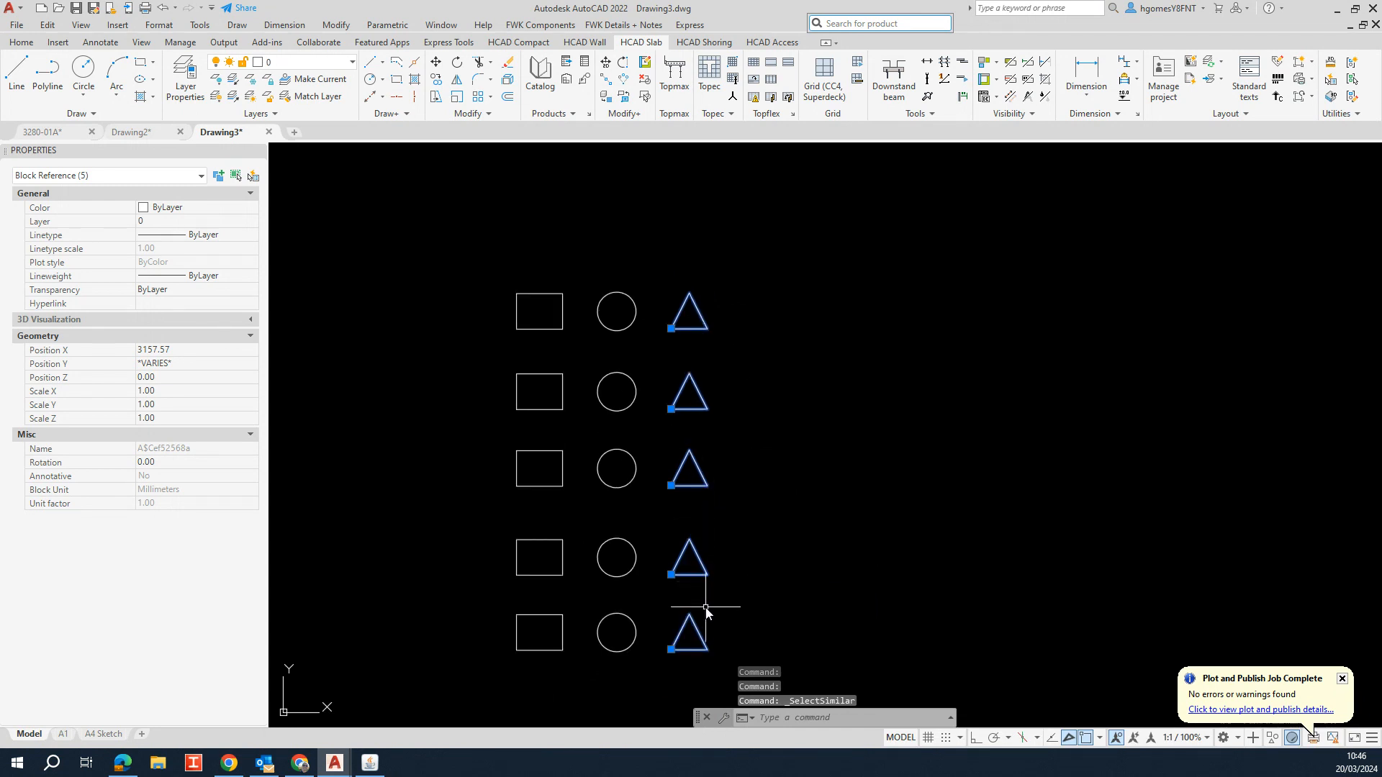
middle_click_drag(706, 607, 685, 565)
type("m")
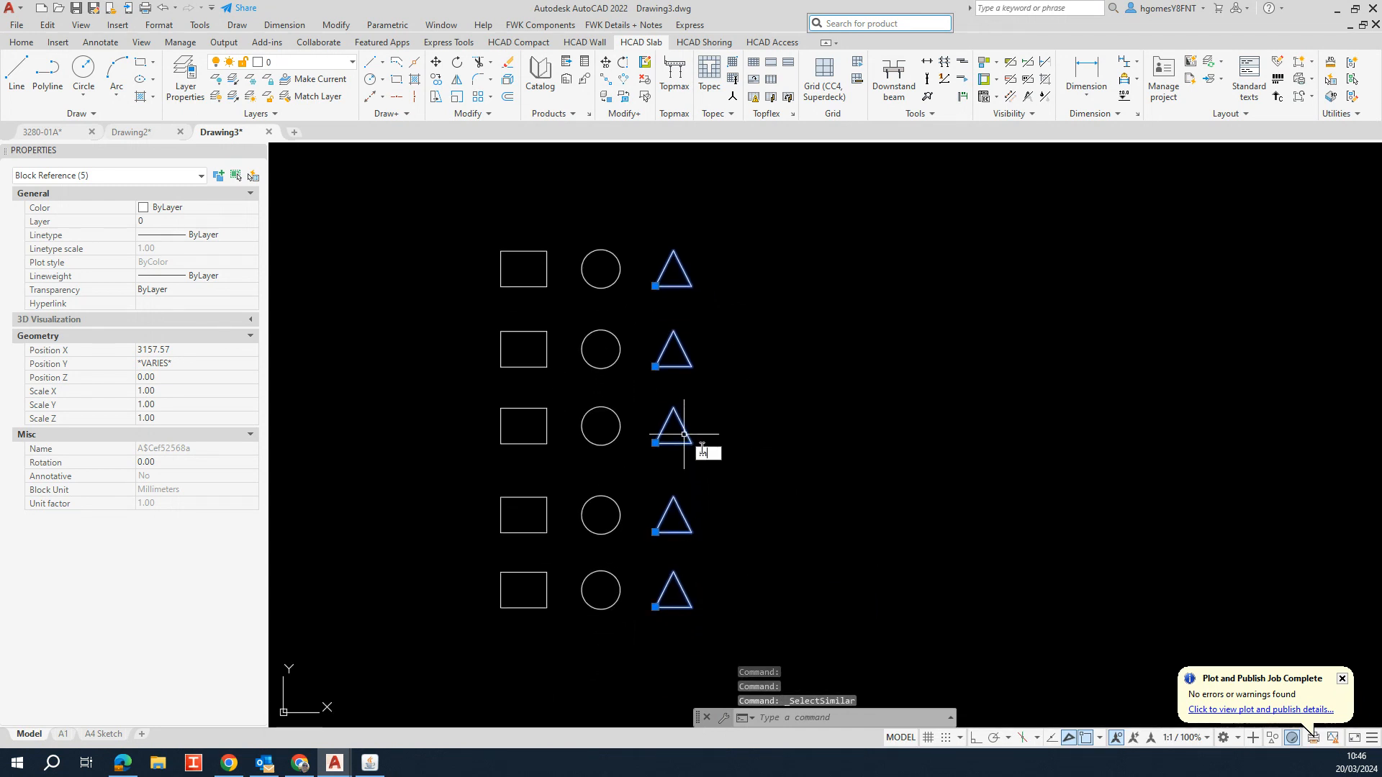
key("Return")
left_click(707, 518)
left_click(916, 481)
key("Escape")
Check the moved triangles by window-selecting them one after another, inspect the top-row circle, and clear the selection
left_click(944, 536)
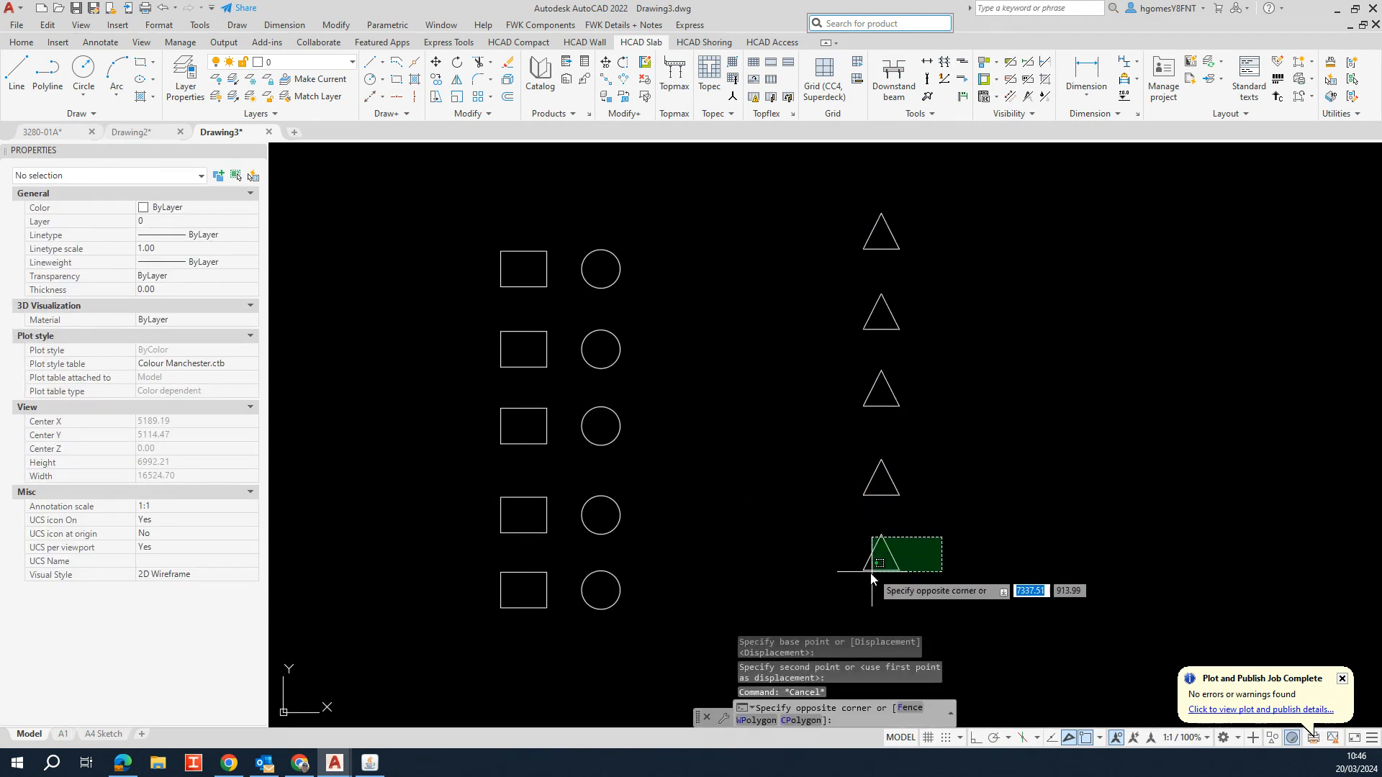
left_click(873, 572)
key("Escape")
left_click(915, 502)
left_click(868, 488)
key("Escape")
left_click(916, 392)
left_click(868, 406)
key("Escape")
left_click(915, 303)
left_click(868, 329)
left_click(911, 234)
left_click(868, 248)
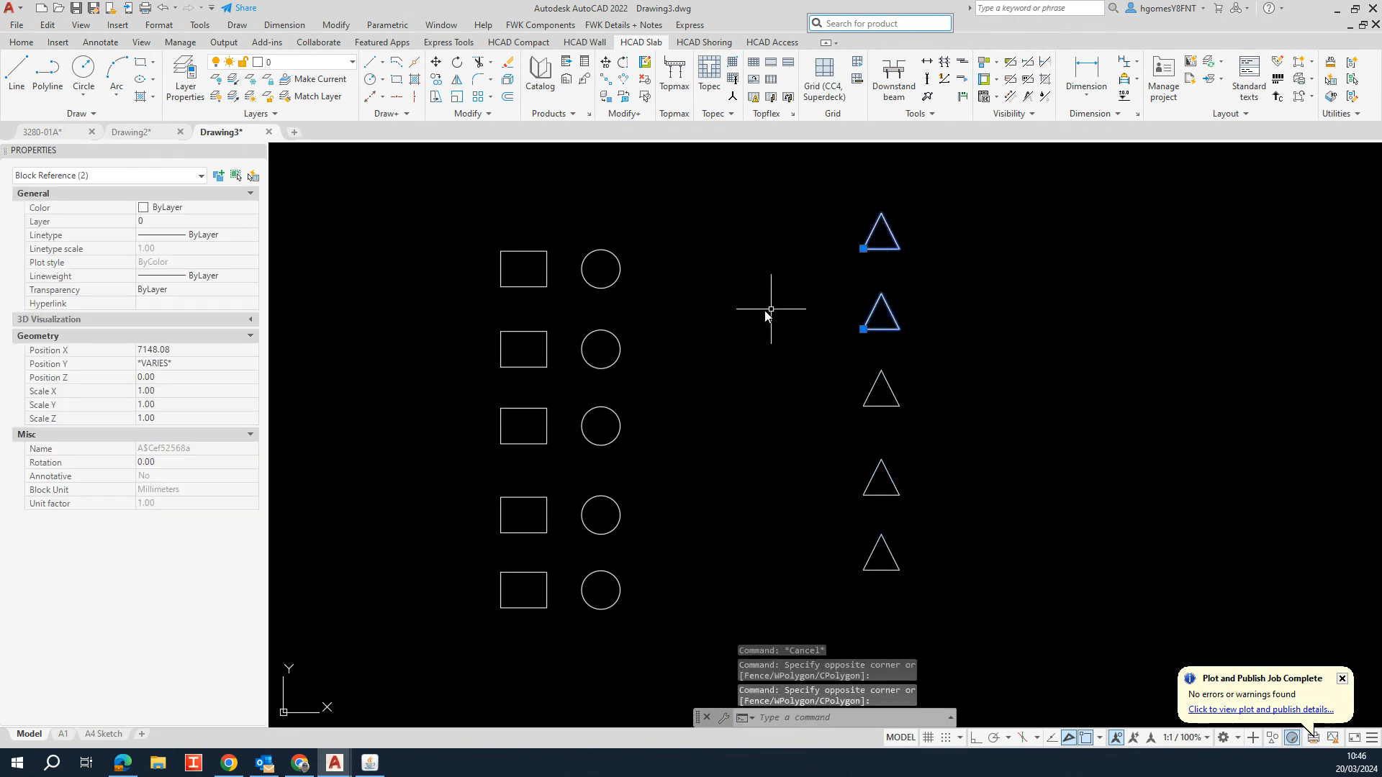
key("Escape")
left_click(614, 285)
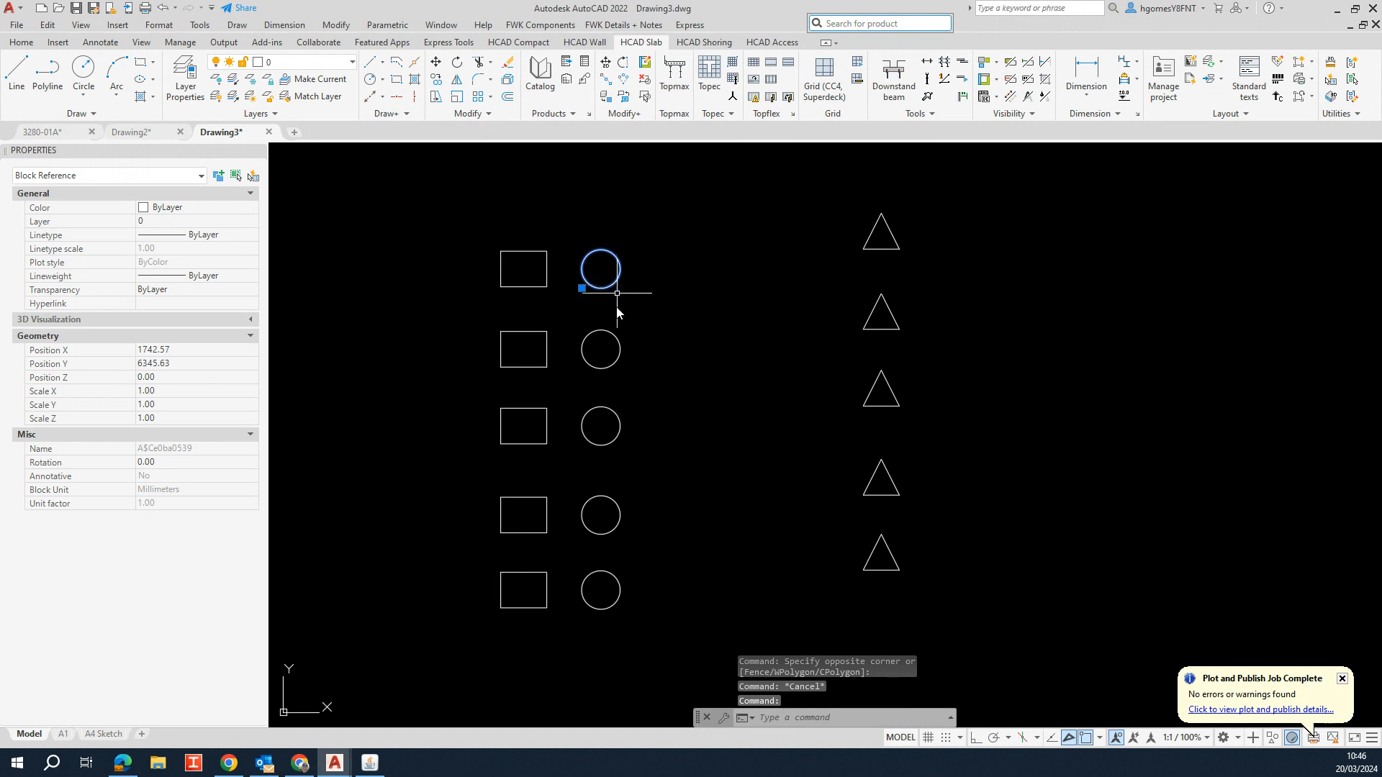
key("Escape")
Select every rectangle block with Select Similar from the second-row rectangle and move them to the left, away from the circles
scroll(912, 238, "down", 2)
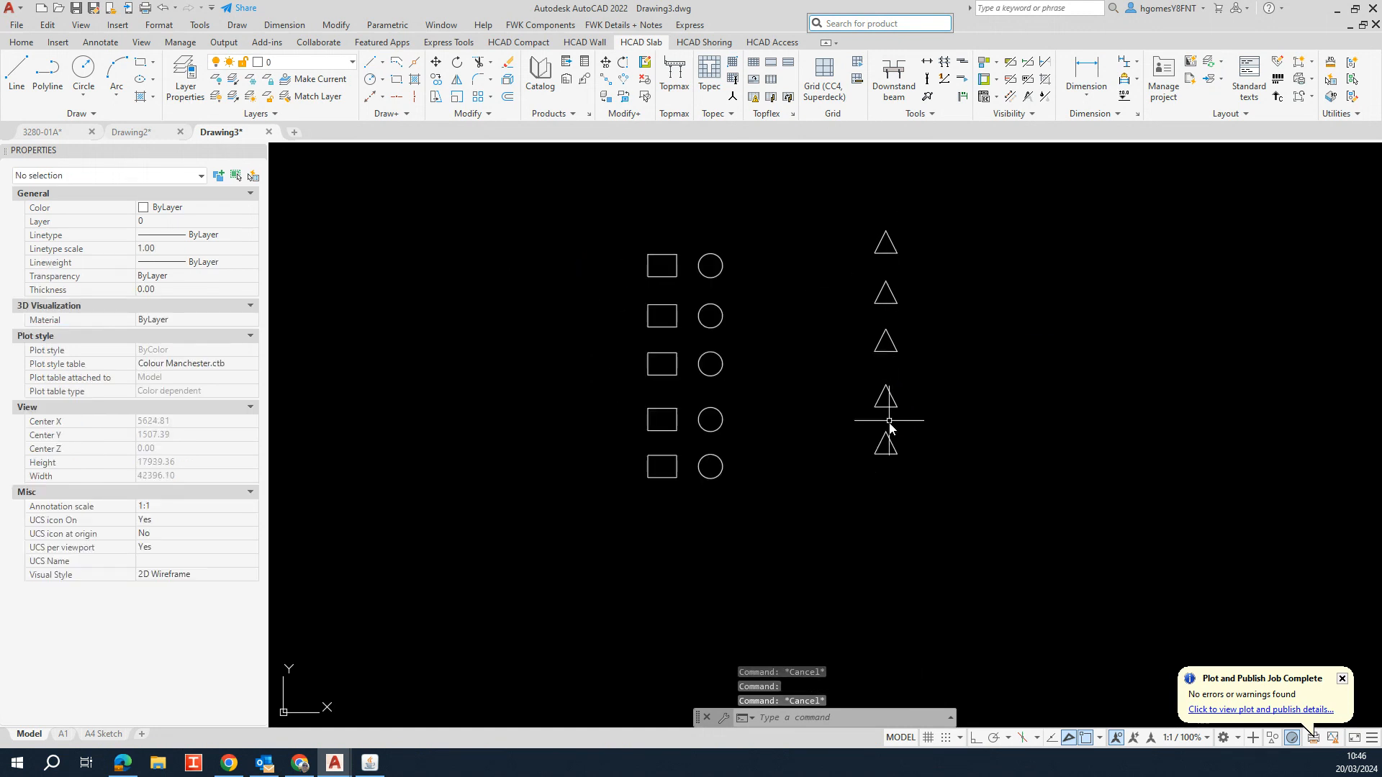
left_click(678, 316)
right_click(677, 315)
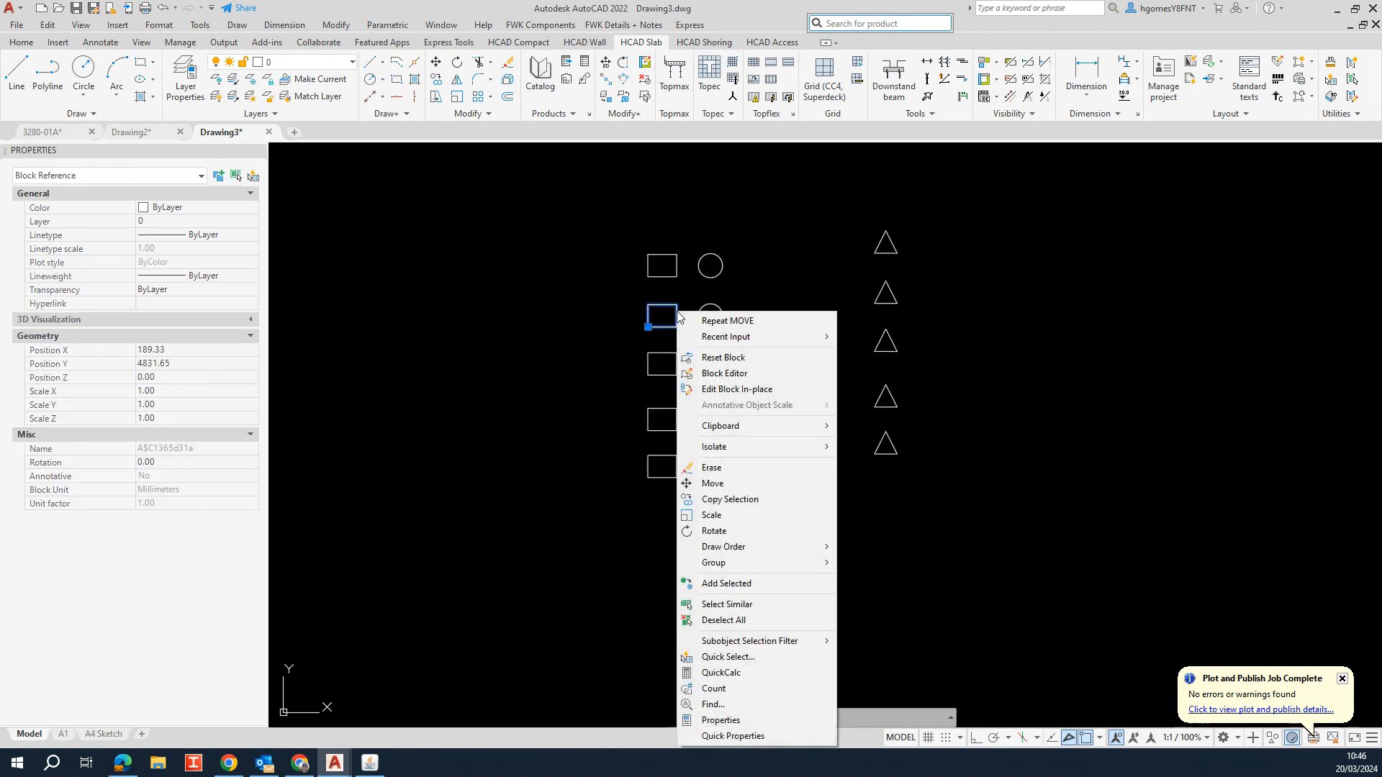
left_click(776, 603)
type("m")
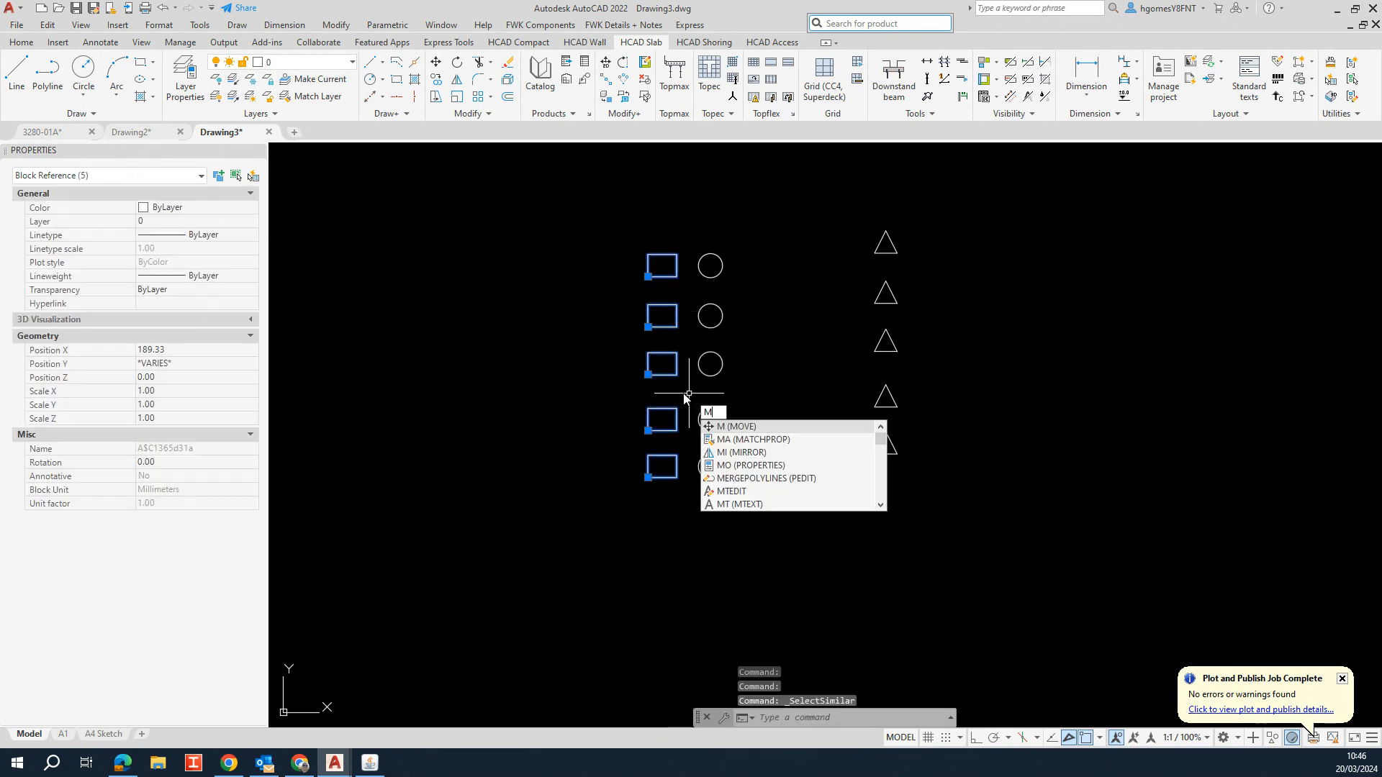
key("Return")
left_click(648, 391)
left_click(433, 395)
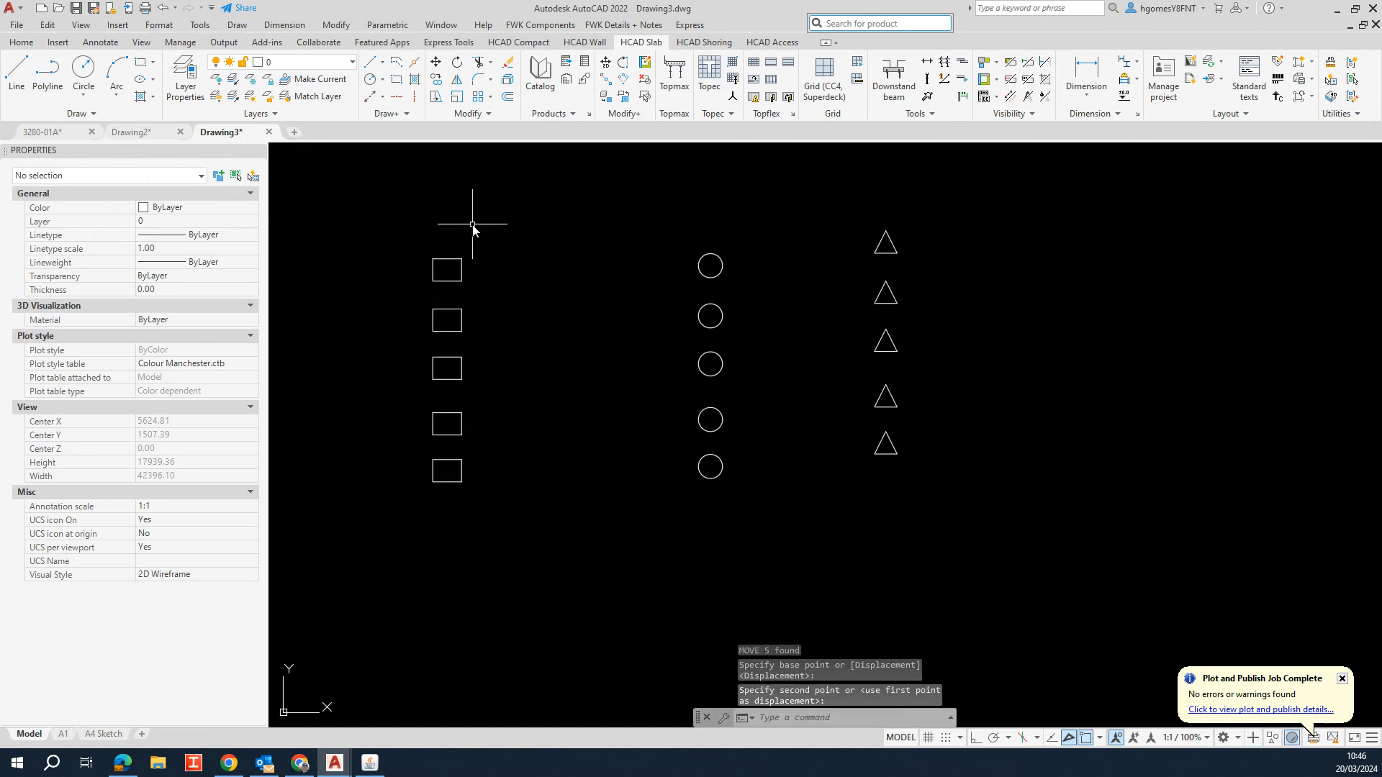
Window-select the moved column of rectangles to check its object type and properties, and clear the selection
left_click(346, 221)
left_click(620, 634)
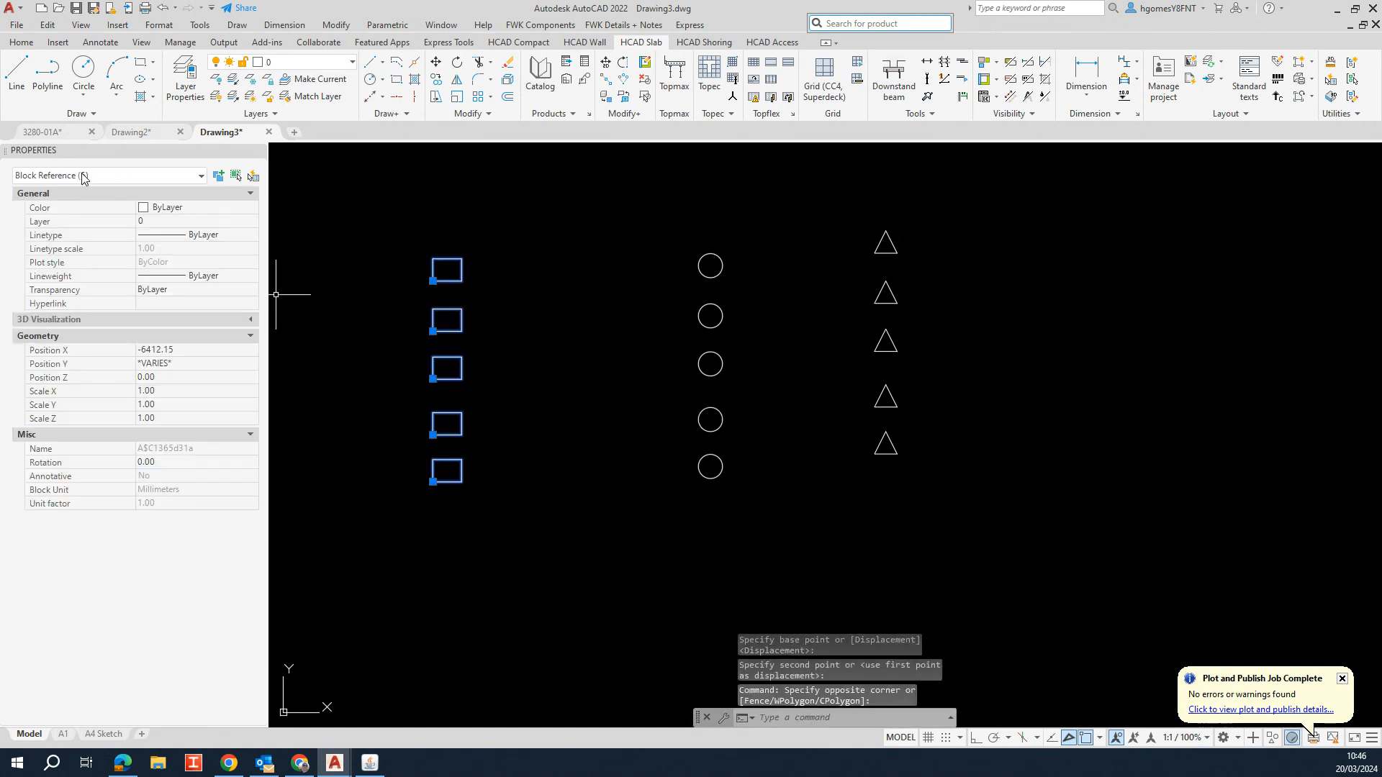
middle_click_drag(364, 263, 460, 317)
scroll(460, 317, "up", 2)
key("Escape")
middle_click_drag(607, 406, 610, 327)
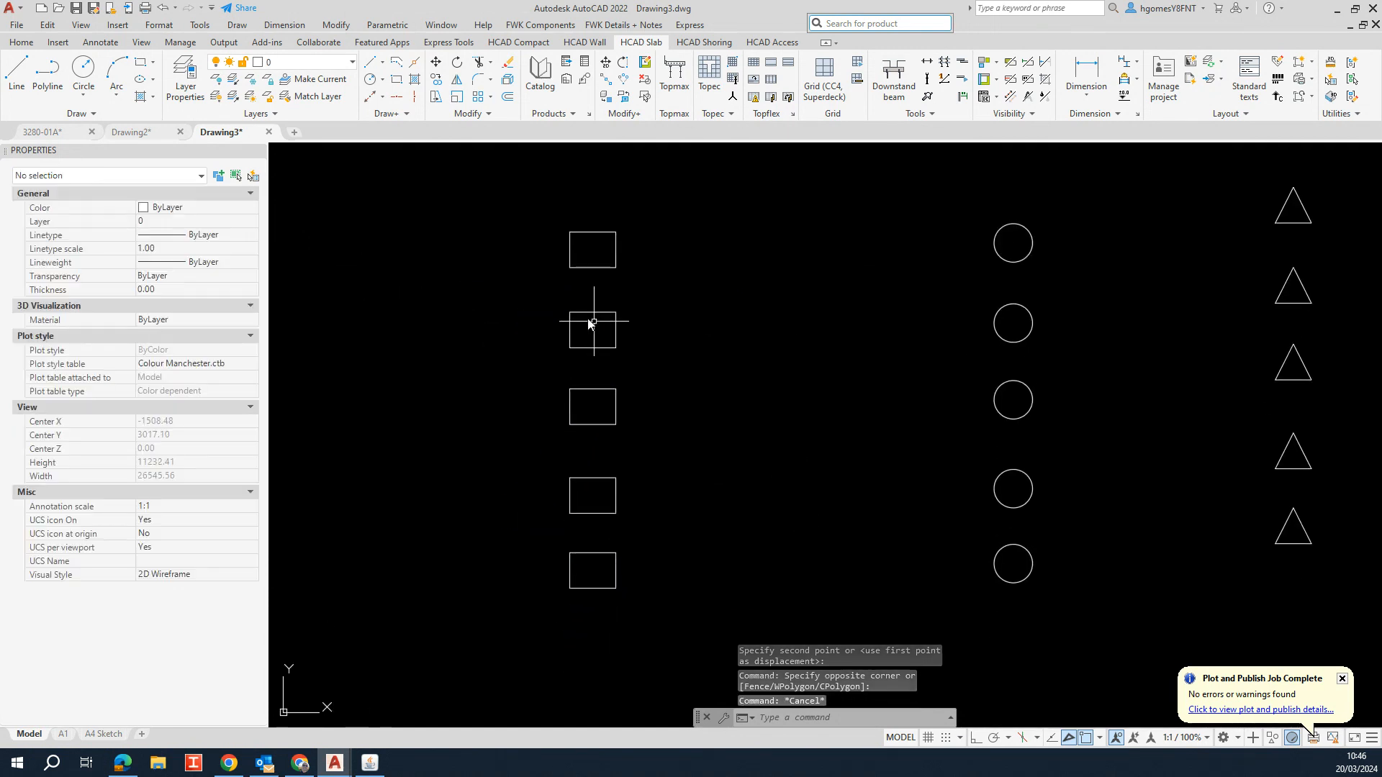
left_click(509, 207)
left_click(672, 607)
key("Escape")
scroll(559, 391, "down", 2)
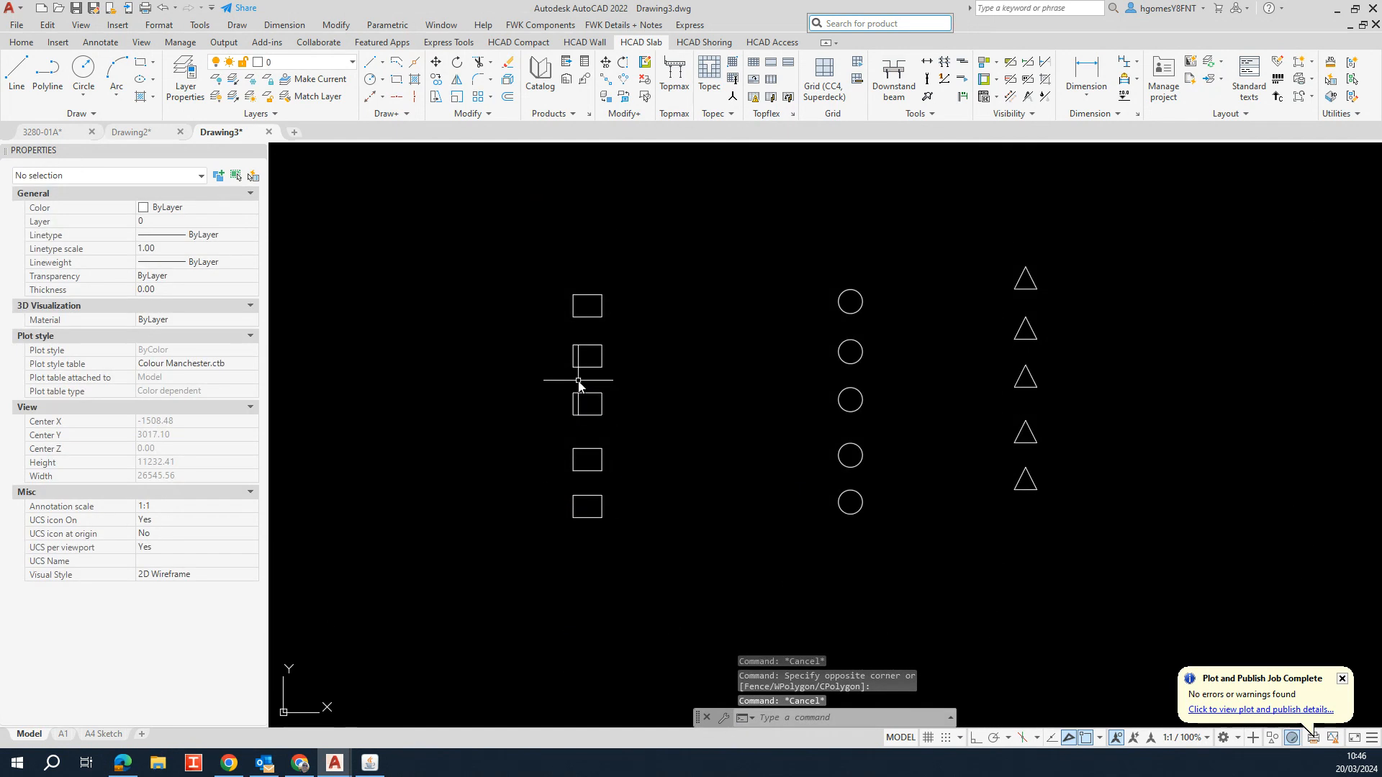
Run Select Similar on the top rectangle, review the matched rectangle blocks and their properties, and clear the selection
left_click(588, 392)
key("Escape")
left_click(591, 317)
right_click(588, 315)
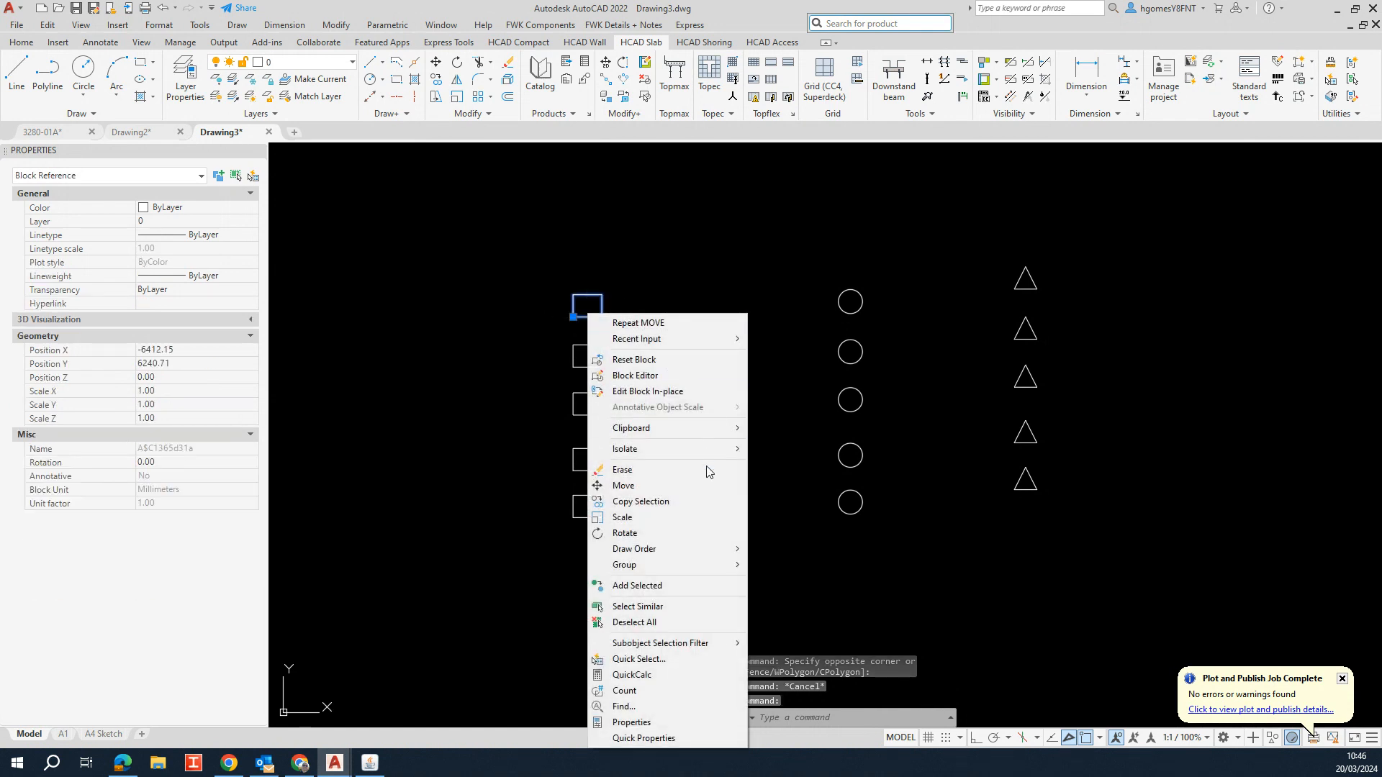
left_click(710, 609)
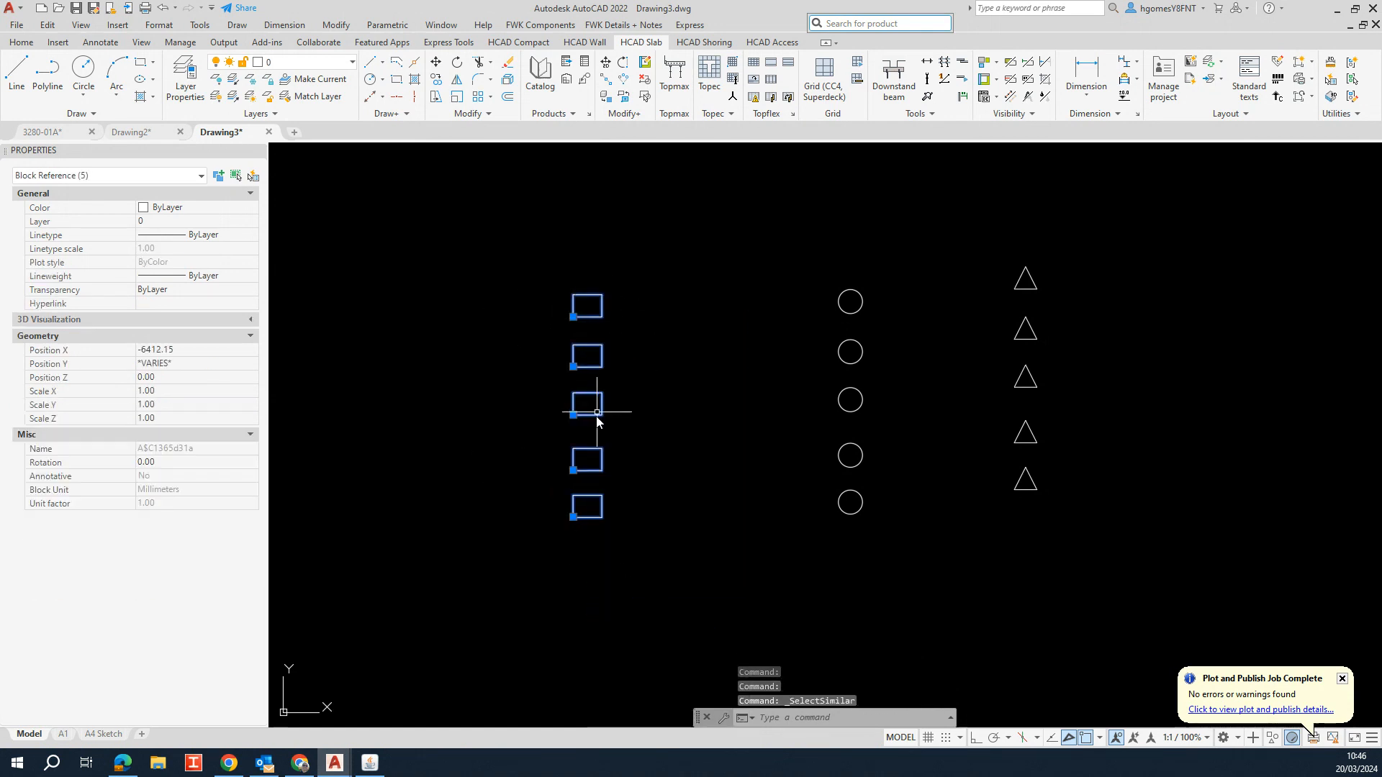
scroll(586, 496, "up", 3)
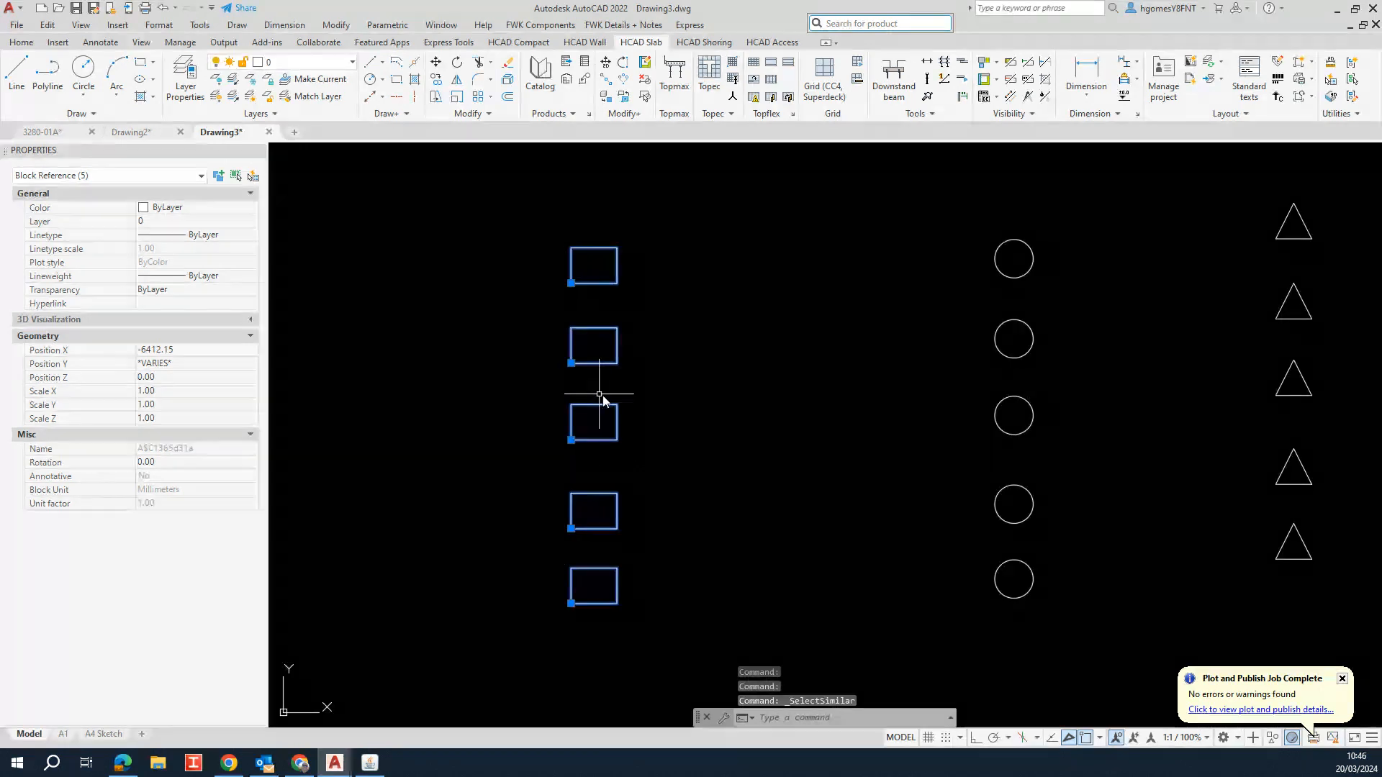
middle_click_drag(540, 444, 556, 414)
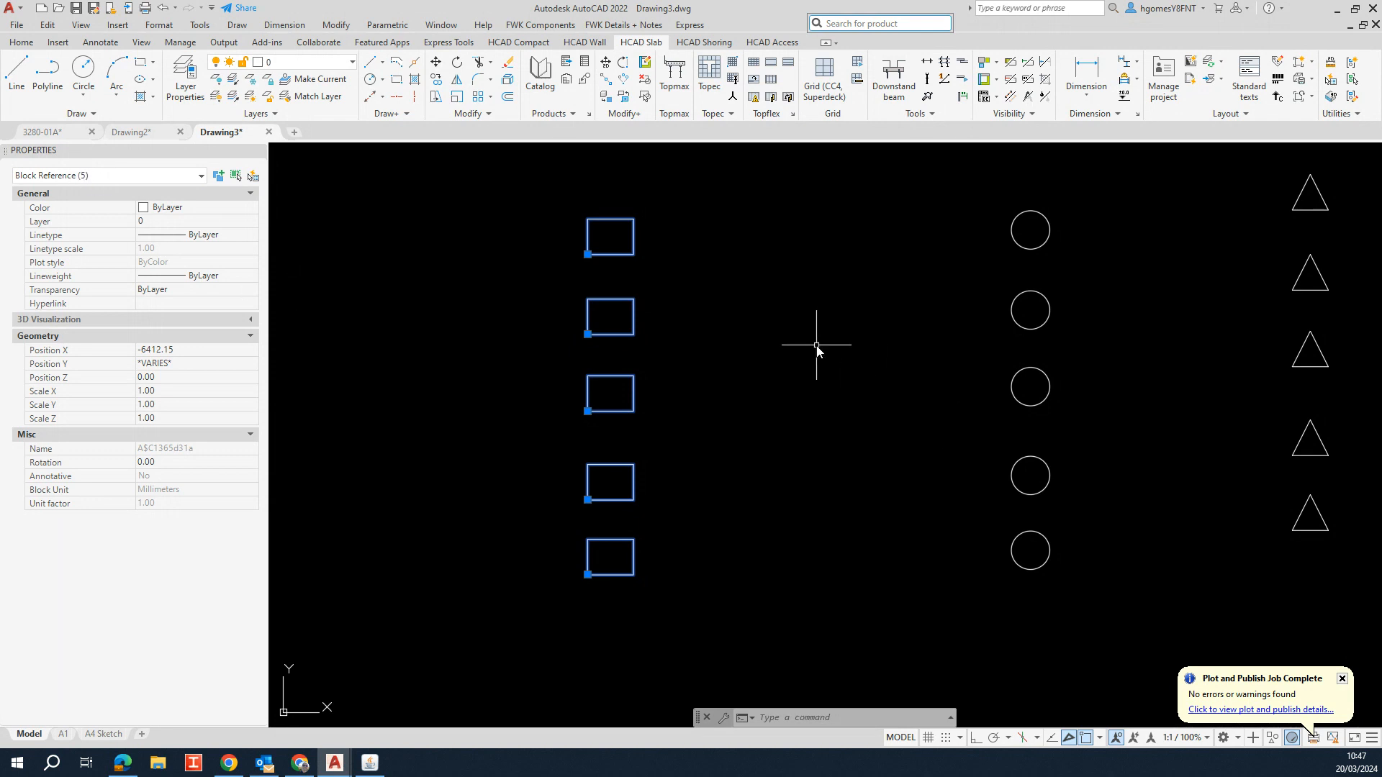
scroll(817, 346, "down", 3)
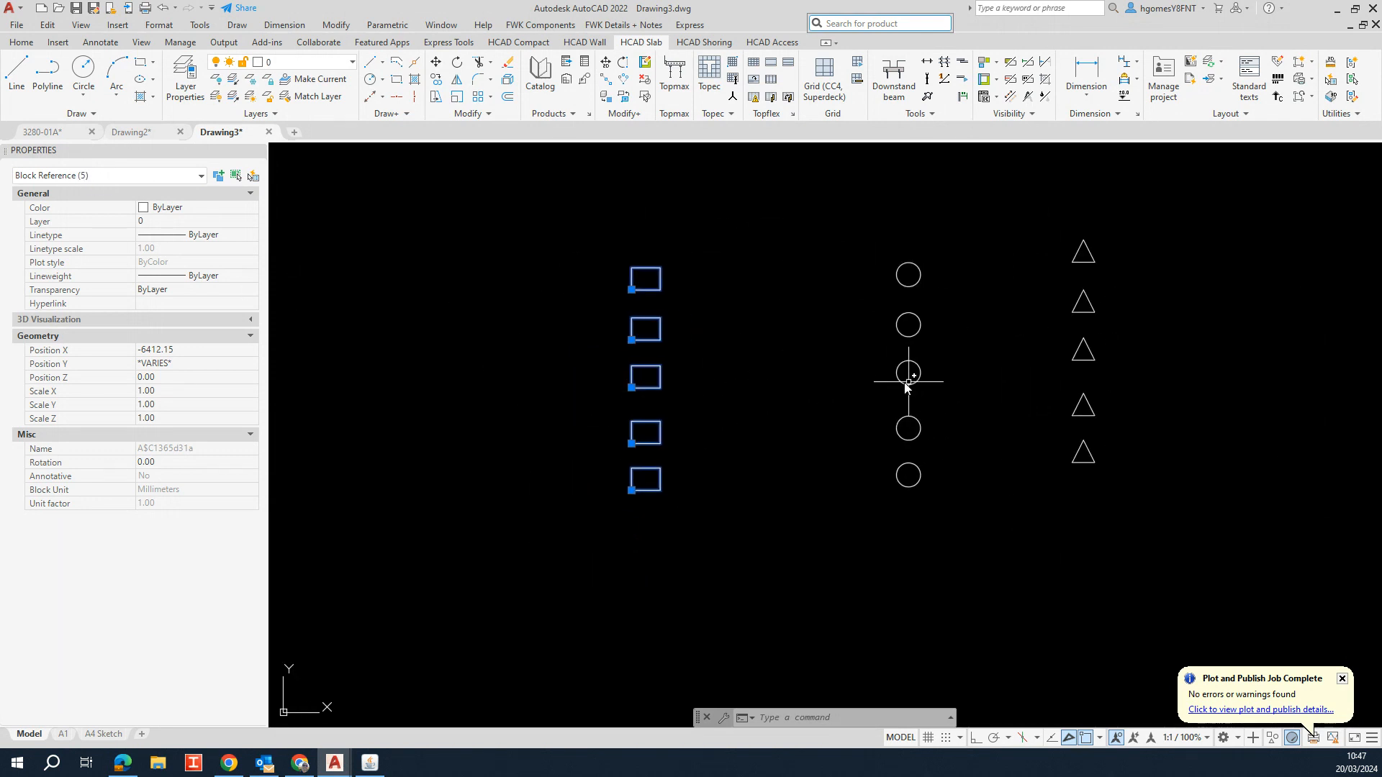
middle_click_drag(912, 387, 849, 404)
key("Escape")
key("Escape")
Copy the top rectangle block to an empty spot just to its right
scroll(588, 310, "up", 4)
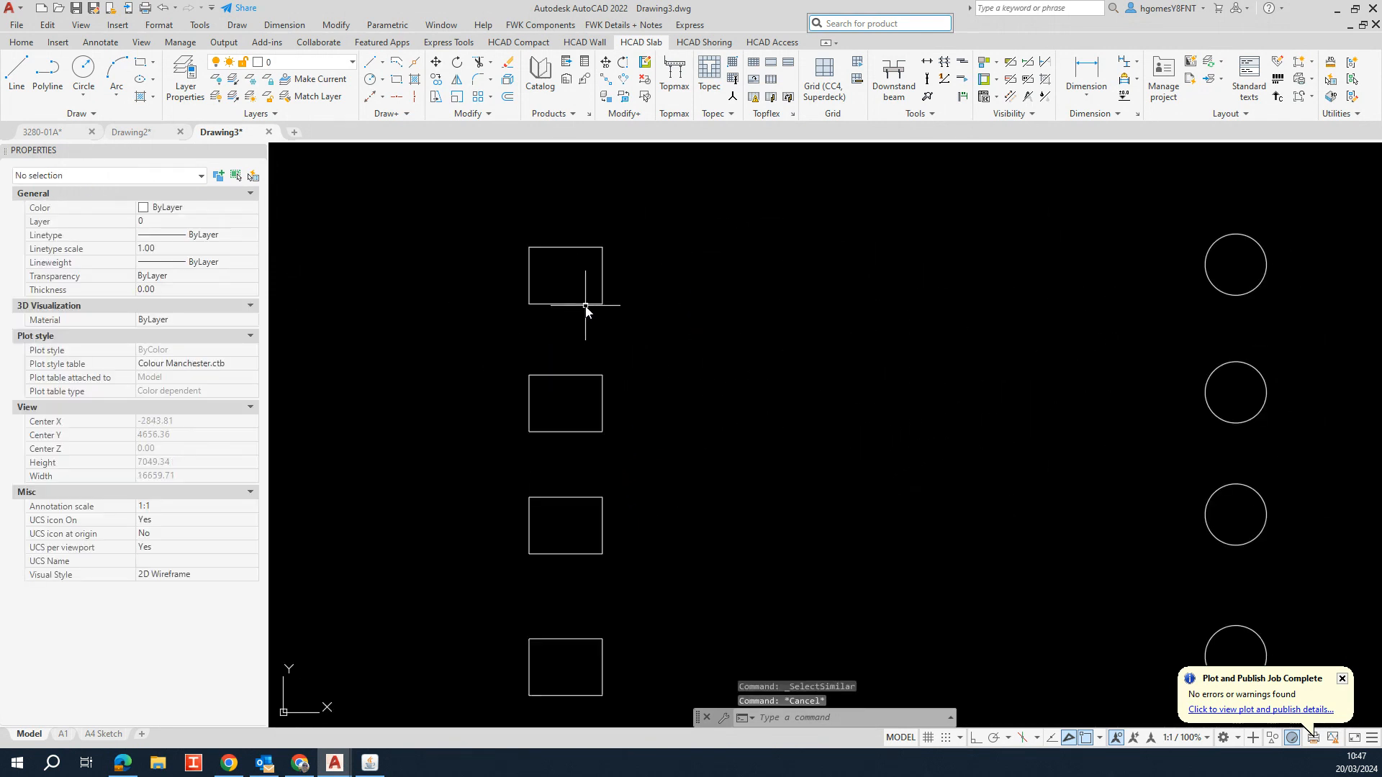
type("co")
key("space")
left_click(625, 325)
left_click(567, 281)
key("space")
left_click(596, 317)
left_click(712, 333)
key("Escape")
Move the copied rectangle block exactly onto the original top rectangle by its lower-left corner and clear the selection
left_click(719, 332)
left_click(684, 298)
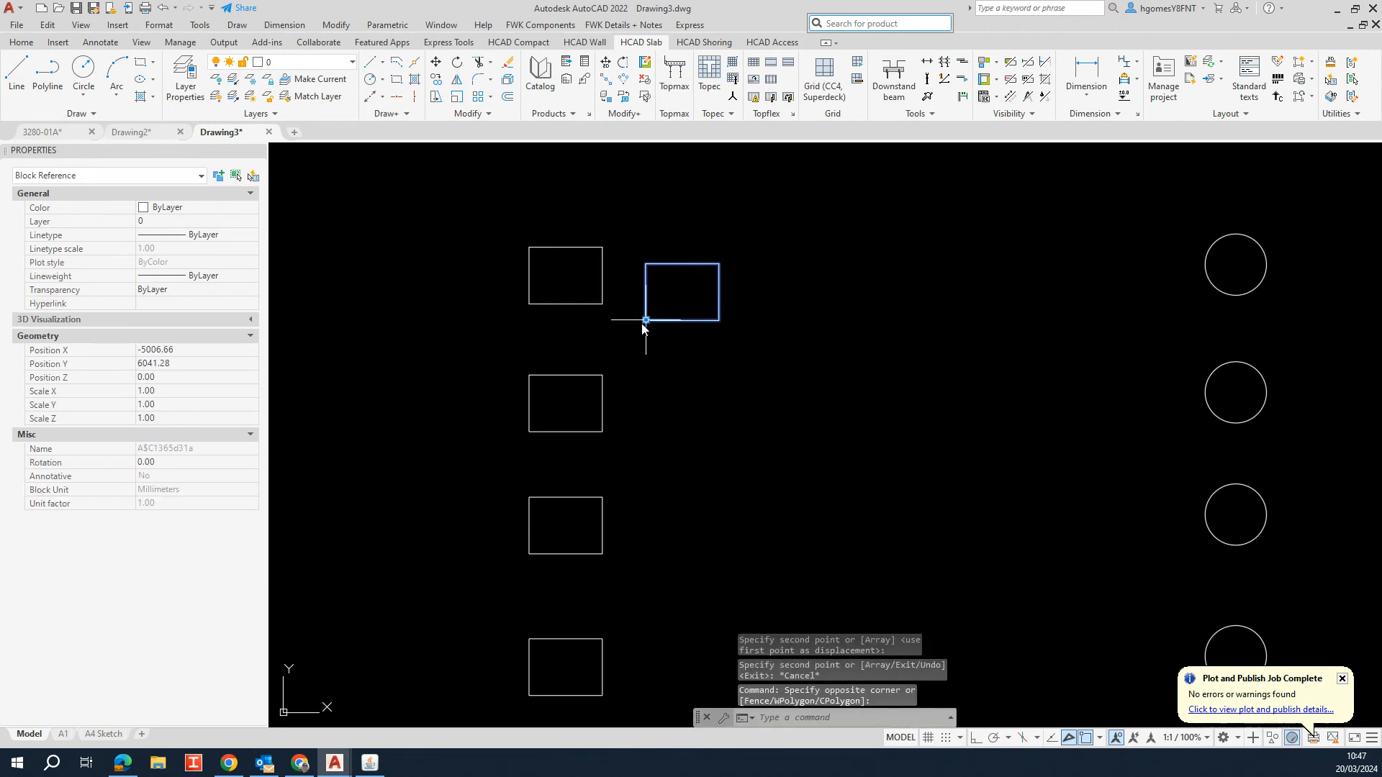
left_click(646, 320)
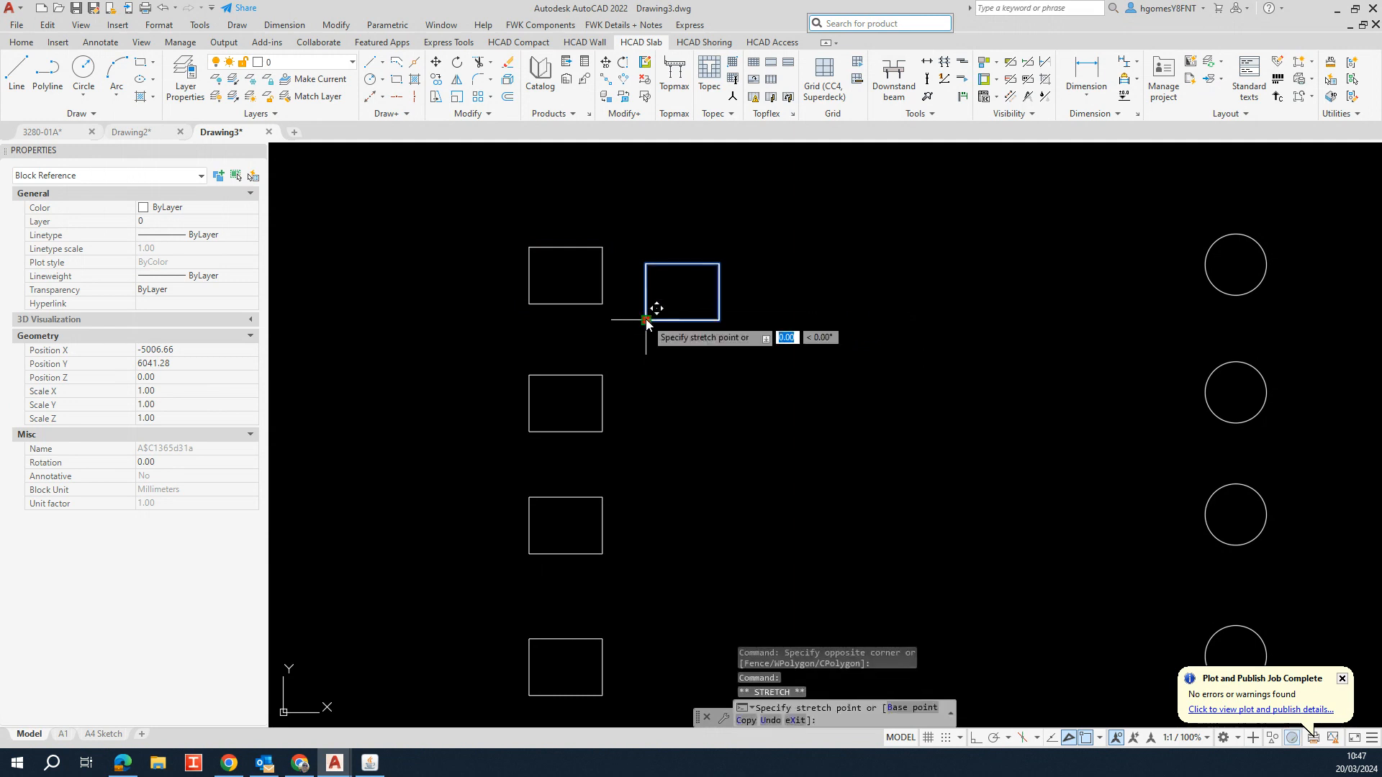
left_click(532, 298)
key("Escape")
left_click(532, 298)
left_click(532, 298)
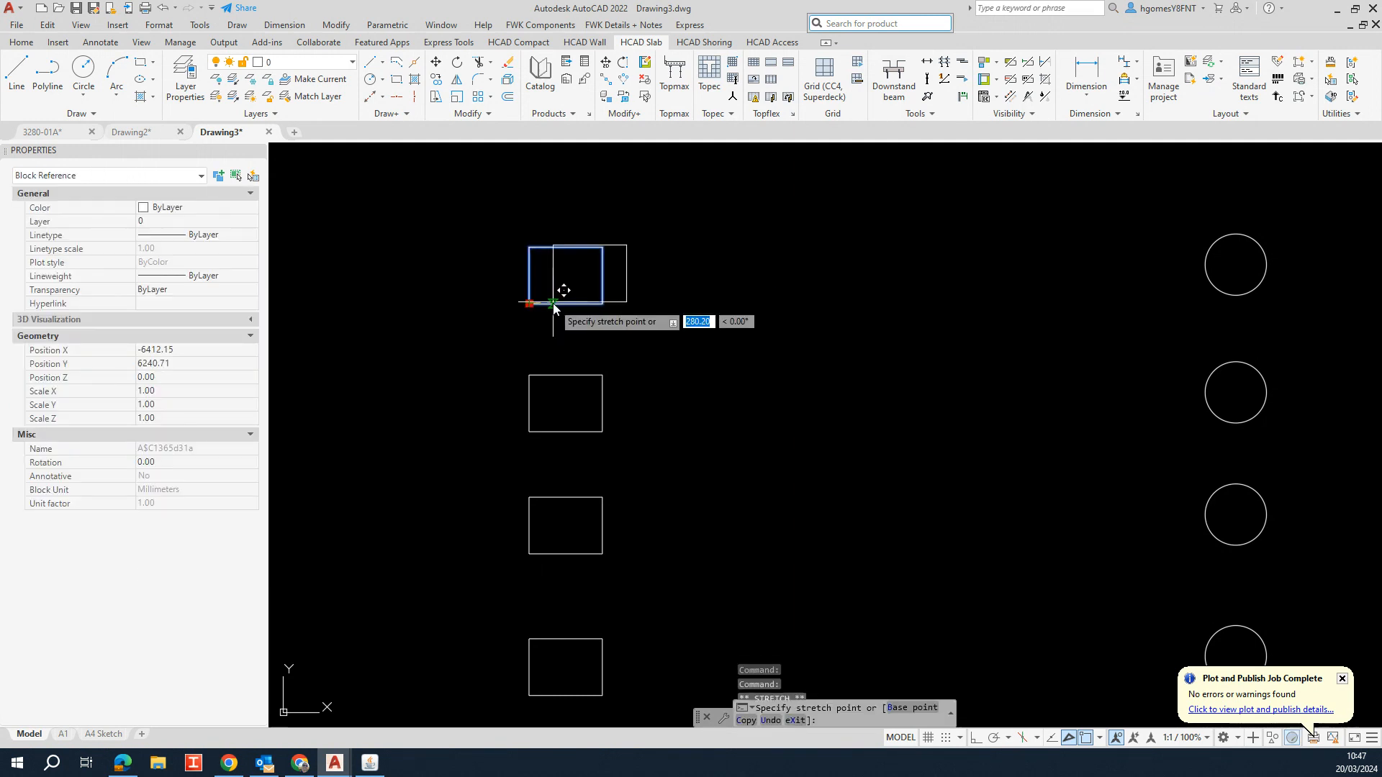
key("Escape")
key("Escape")
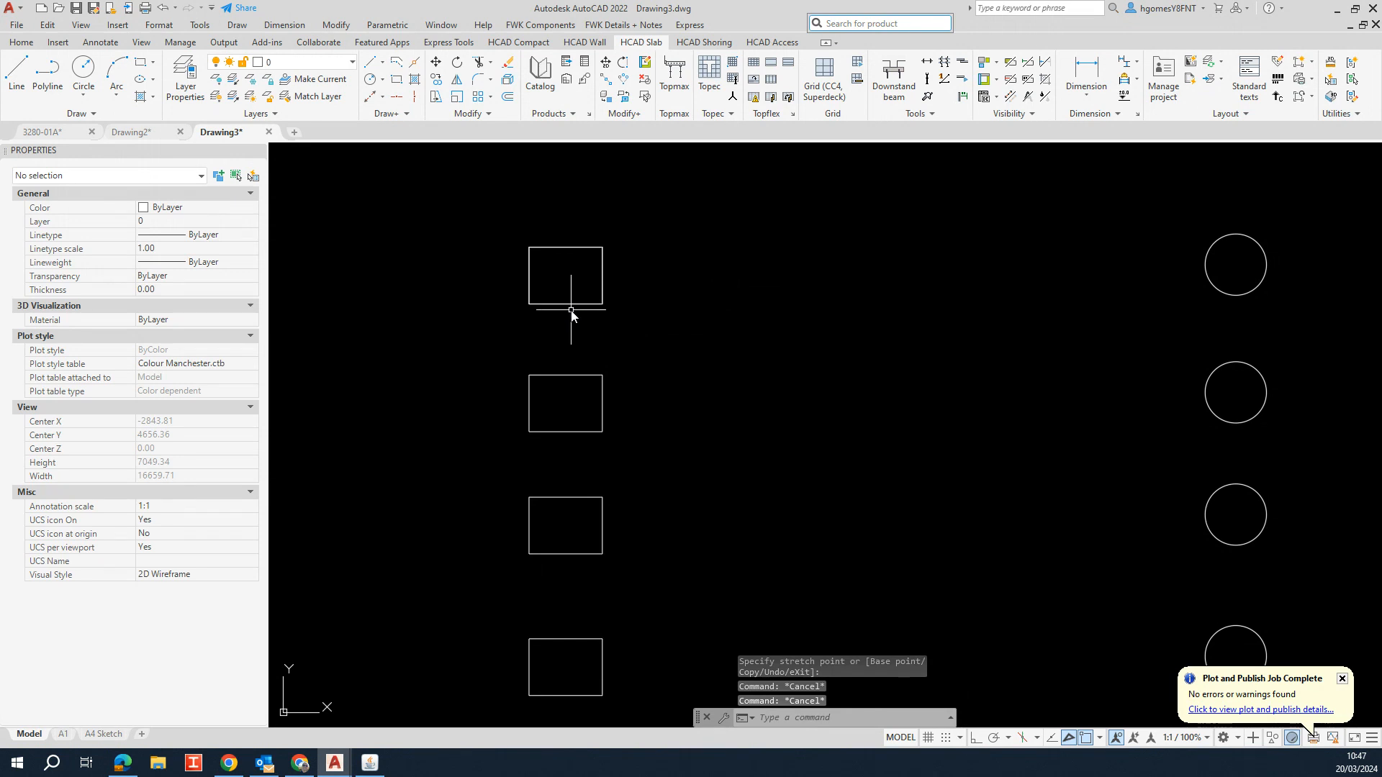
Select all matching rectangle blocks with Select Similar, starting from the second-row rectangle
left_click(564, 376)
right_click(563, 377)
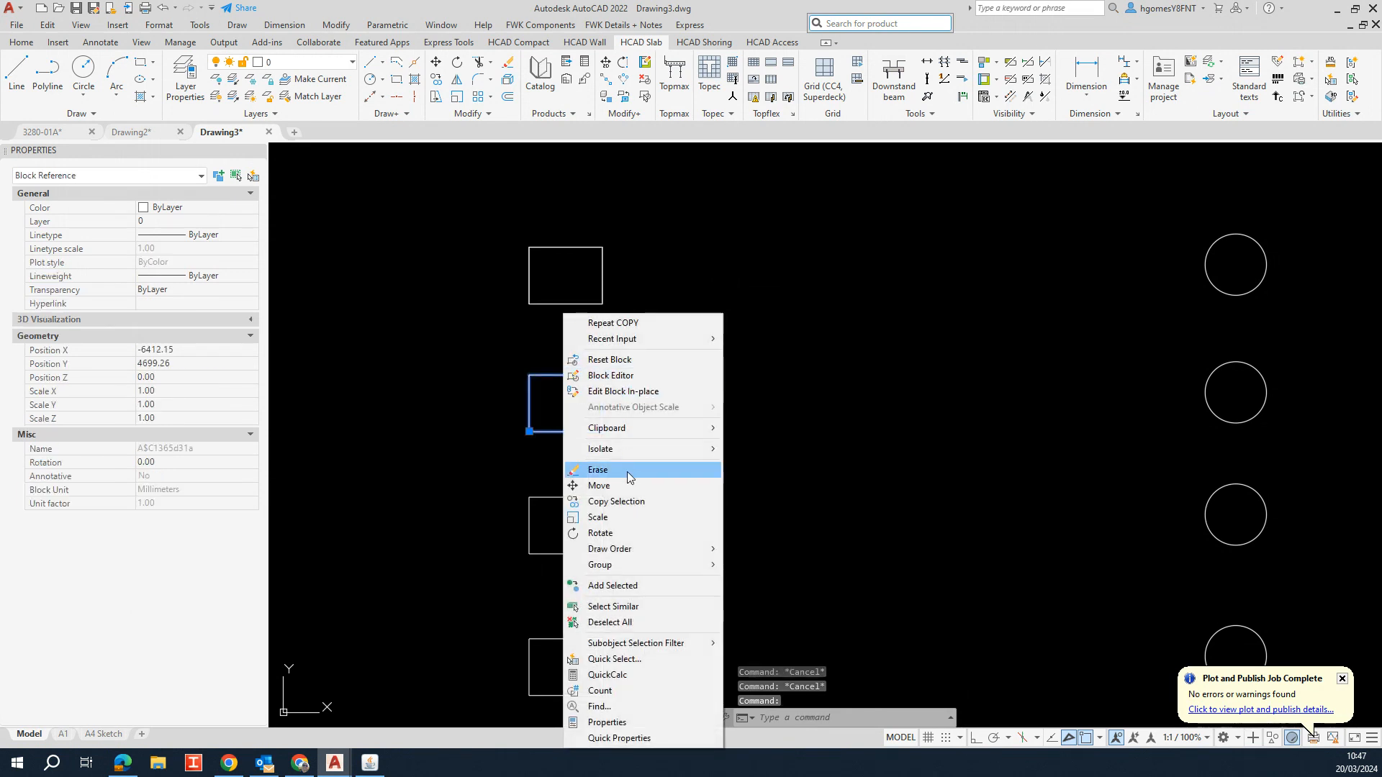
left_click(648, 607)
scroll(655, 442, "down", 3)
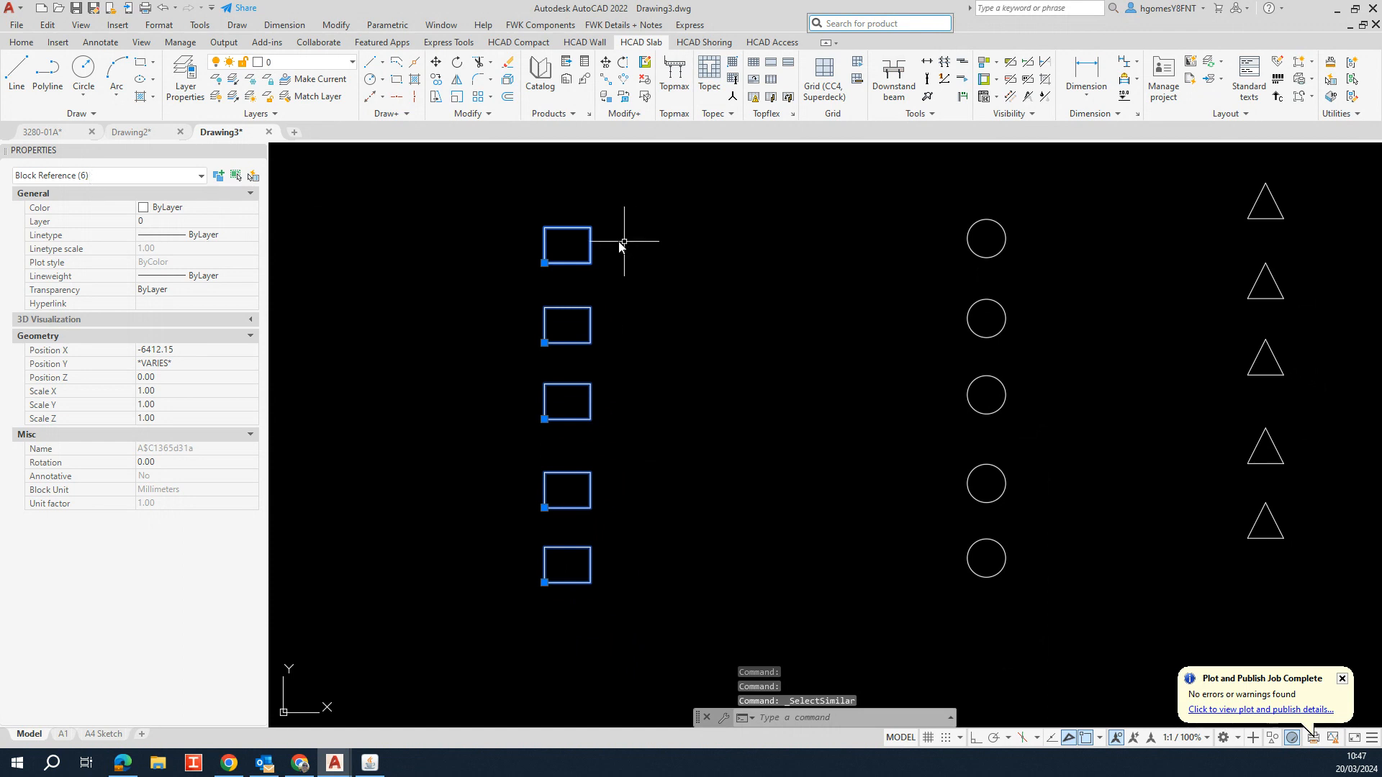
Compare the number of selected block references with the visible rectangles, examine the overlapping top rectangle, and clear the selection
scroll(555, 288, "up", 6)
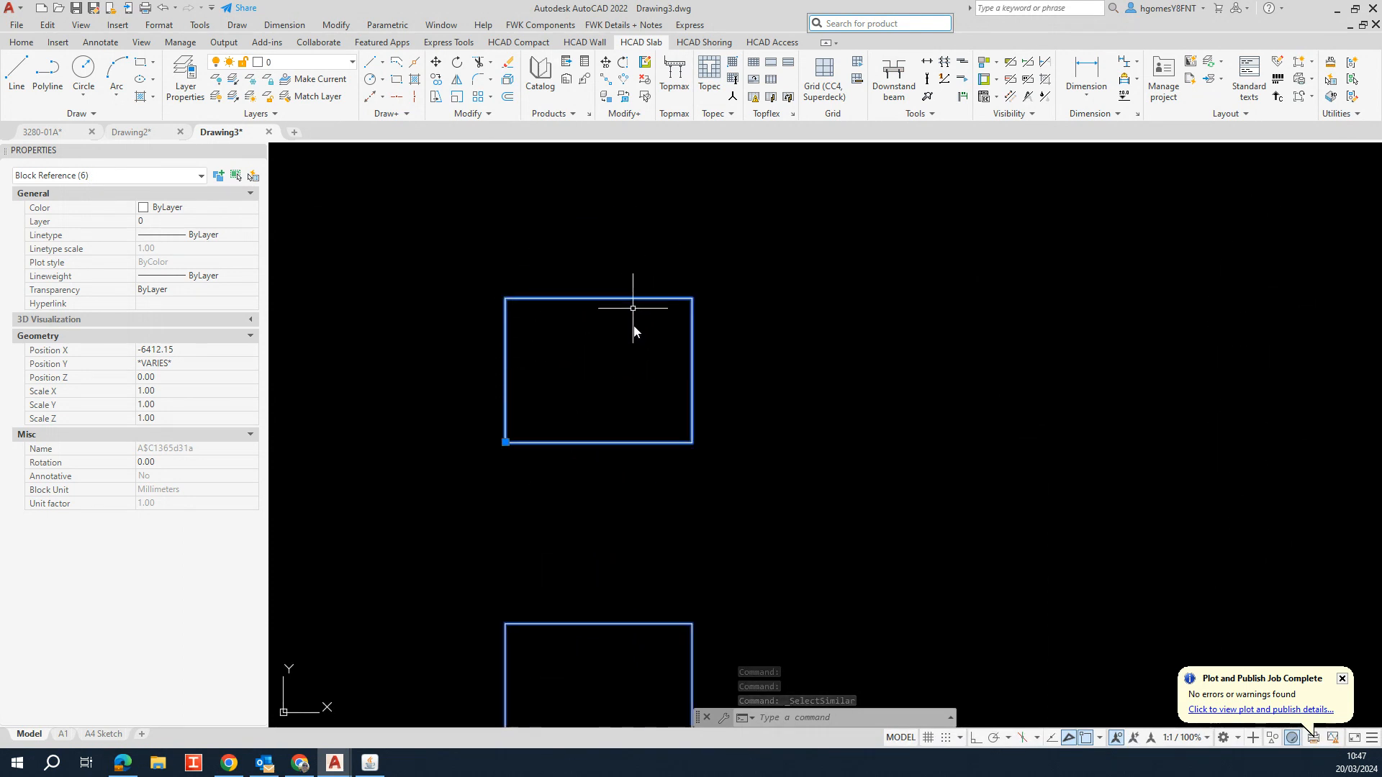
scroll(568, 300, "down", 8)
scroll(555, 309, "up", 4)
middle_click_drag(599, 308, 595, 242)
scroll(631, 302, "down", 3)
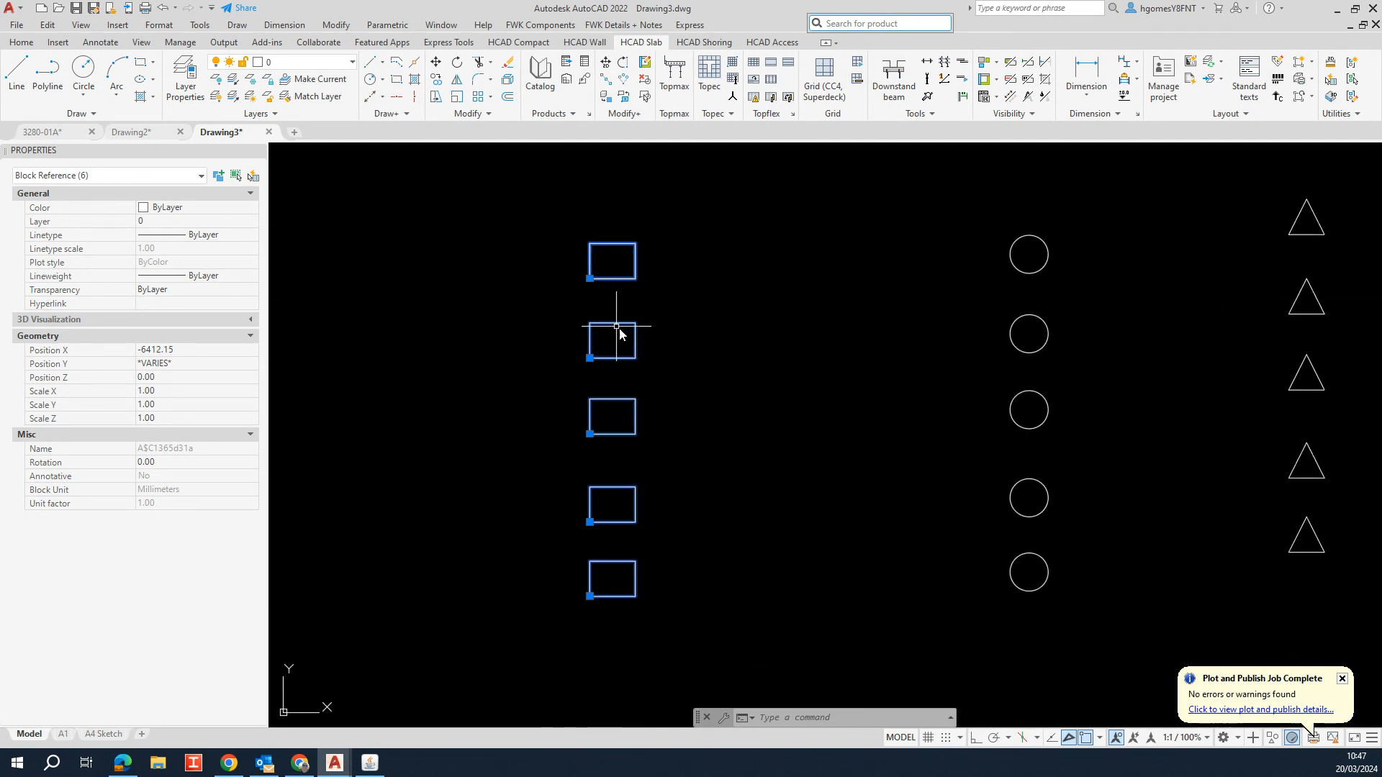
middle_click_drag(617, 335, 572, 335)
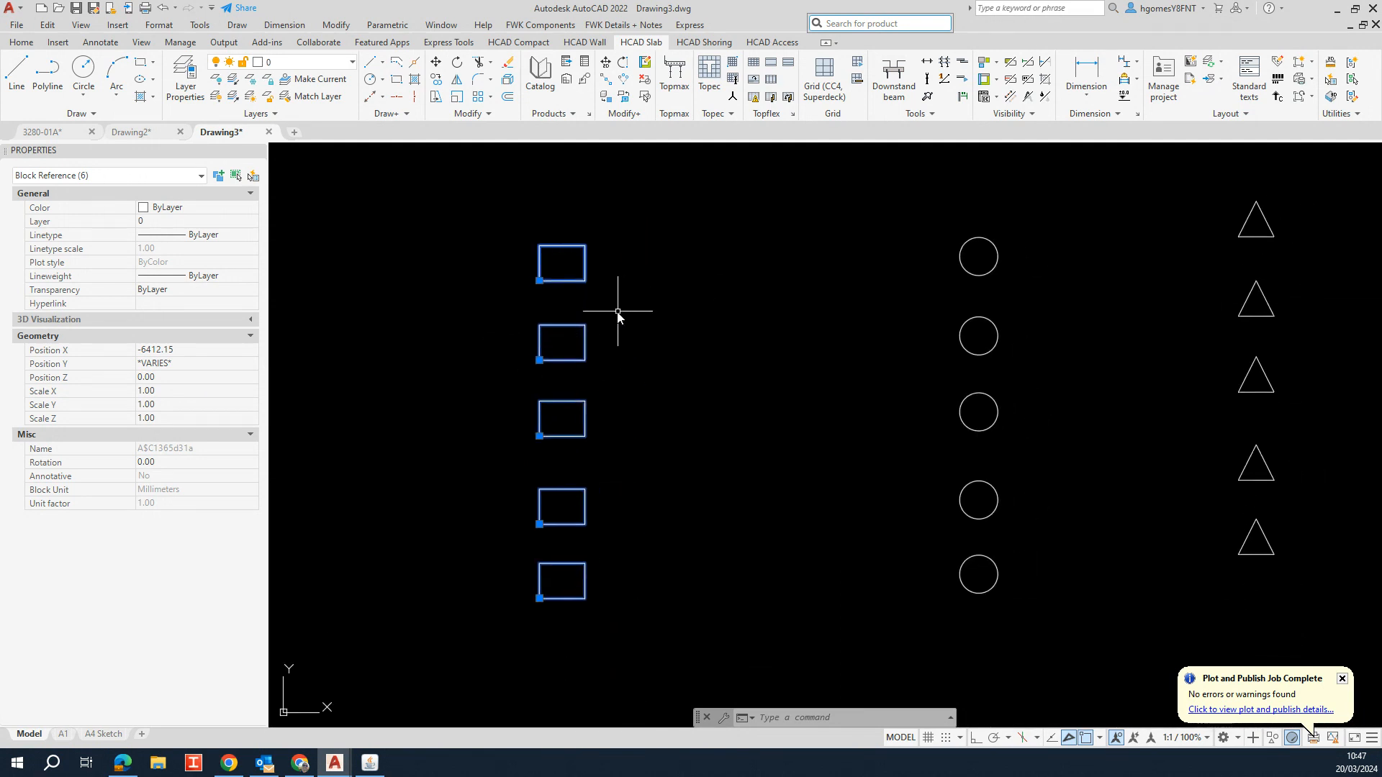
scroll(564, 278, "up", 2)
scroll(576, 302, "down", 2)
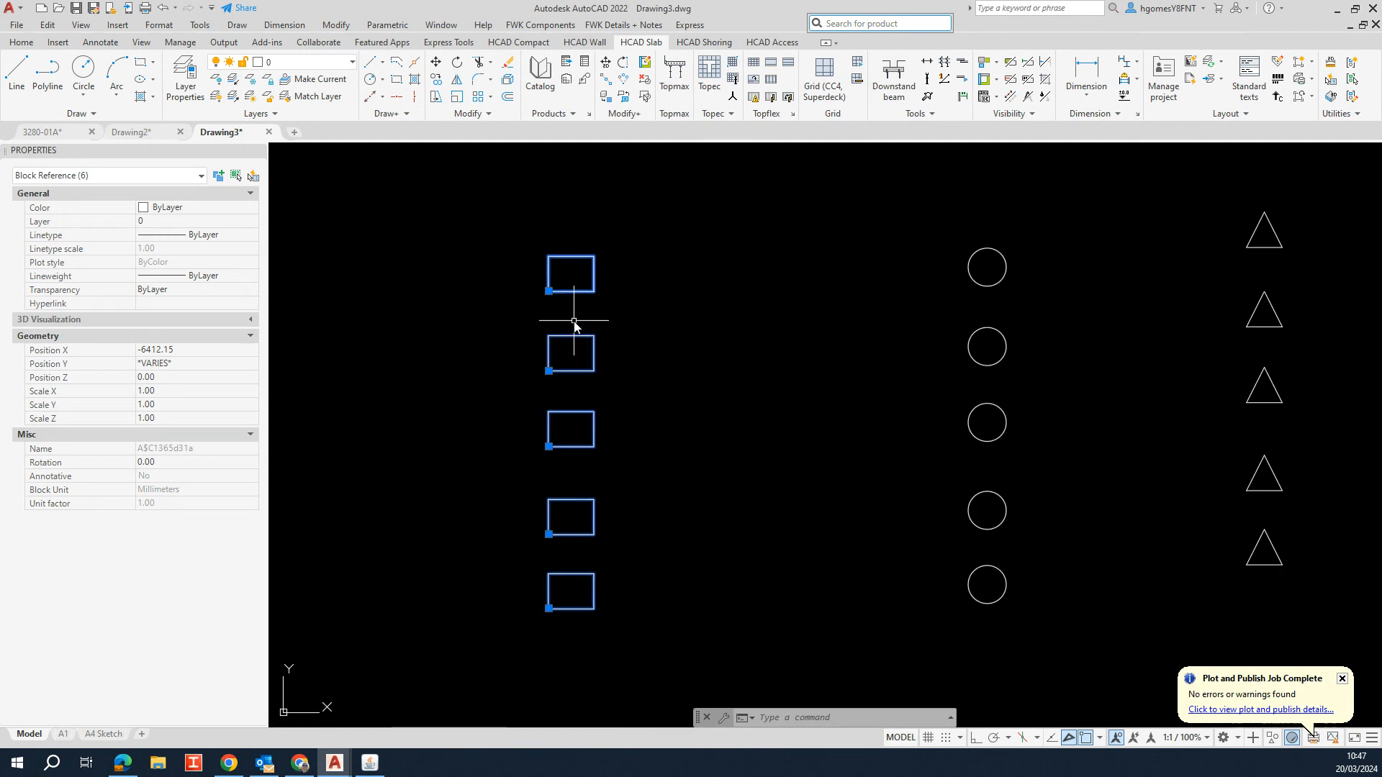
key("Escape")
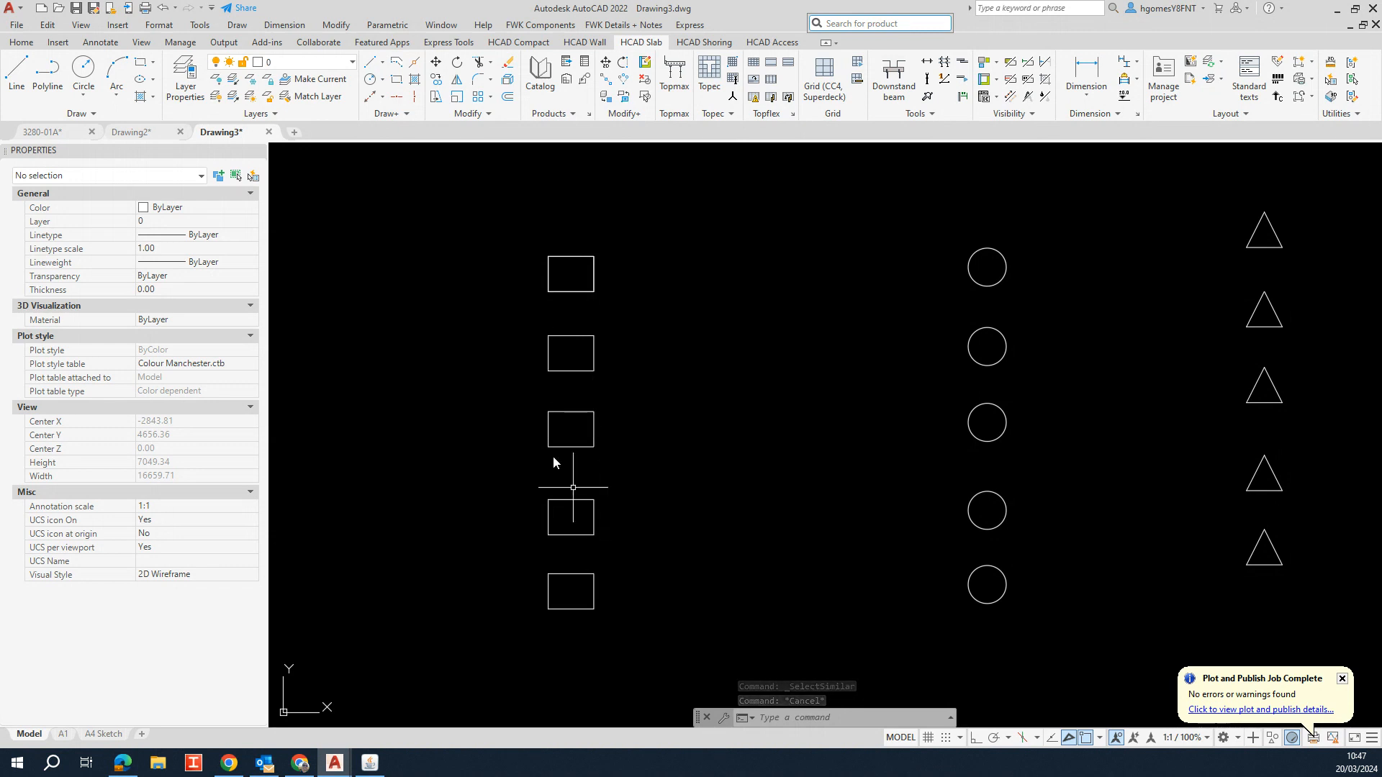
scroll(556, 299, "up", 2)
middle_click_drag(638, 149, 634, 210)
scroll(589, 360, "down", 4)
scroll(571, 309, "up", 2)
mouse_move(558, 332)
middle_mouse_down()
mouse_move(574, 299)
mouse_move(580, 327)
mouse_move(558, 313)
middle_mouse_up()
scroll(567, 310, "up", 2)
key("Escape")
key("Escape")
scroll(562, 264, "down", 2)
middle_click_drag(646, 315, 546, 285)
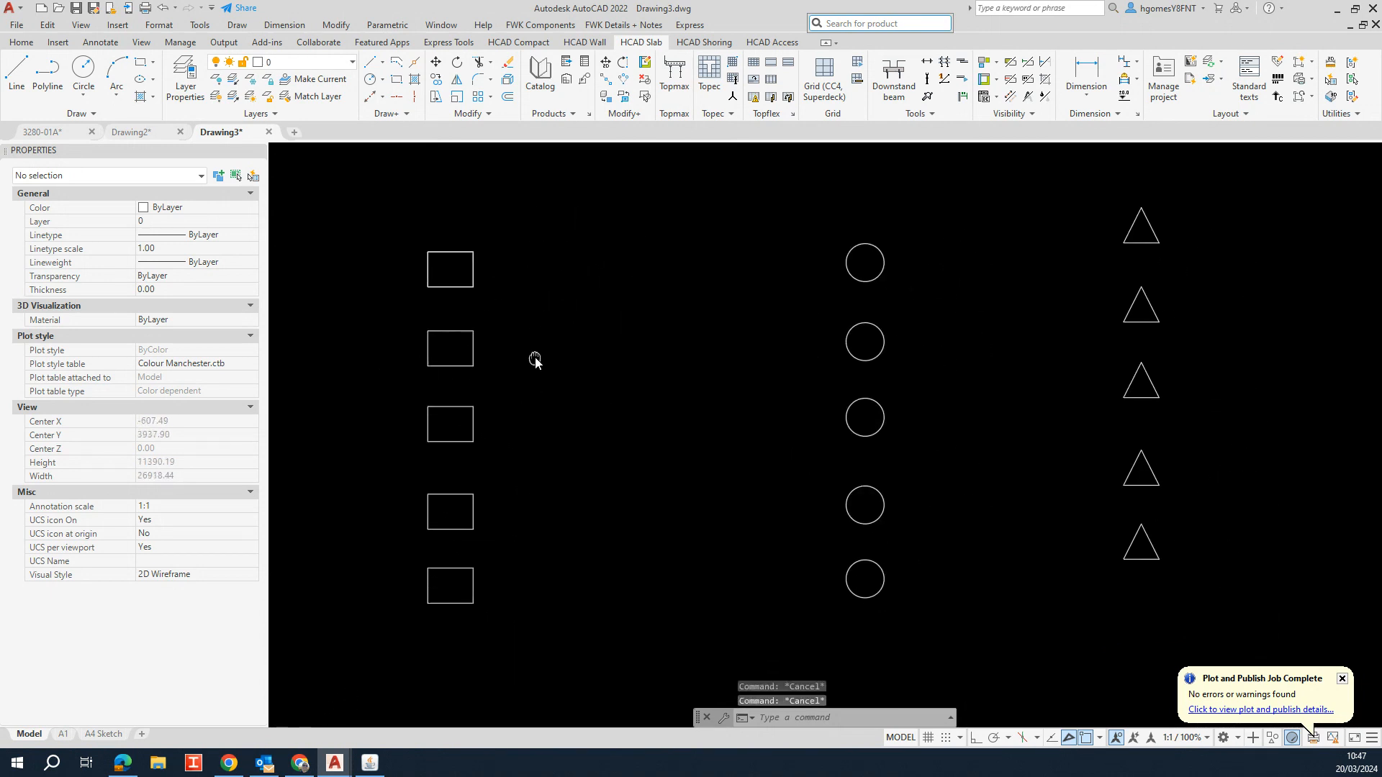